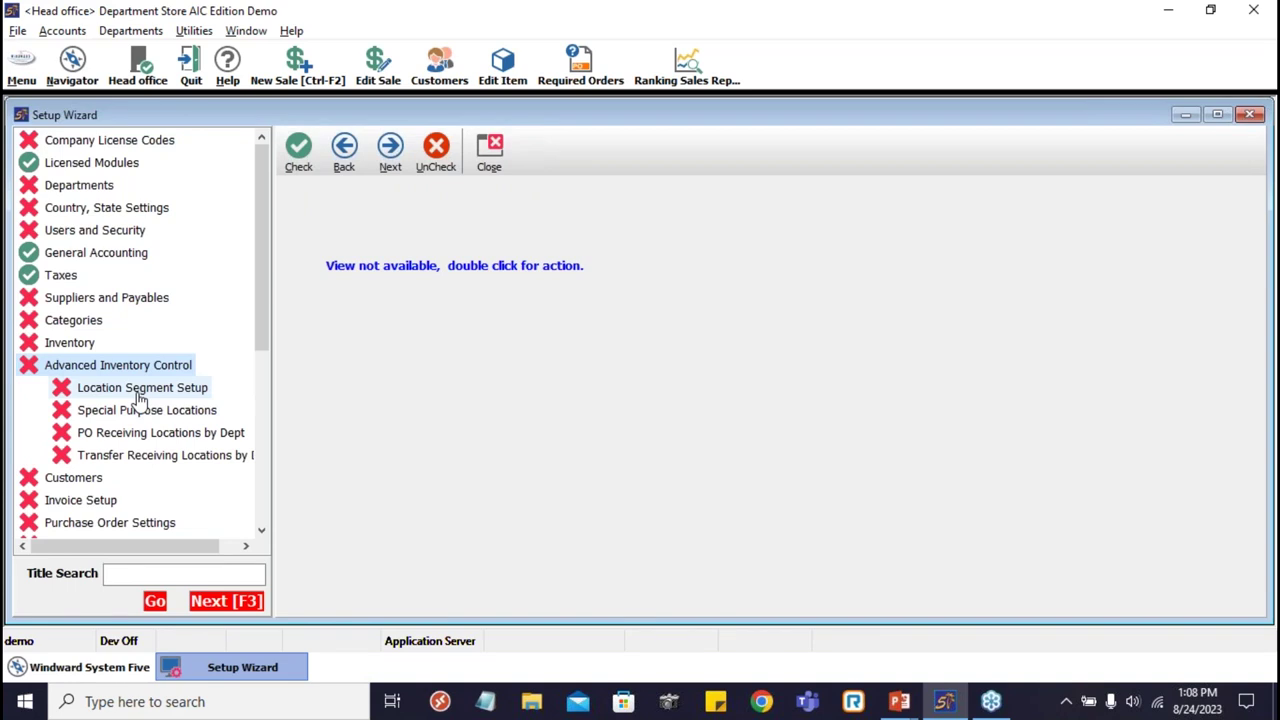
# - Open Location Segment Setup and review the >A-AA-AA-AAAA input mask, including its bin segment
pyautogui.click(140, 388)
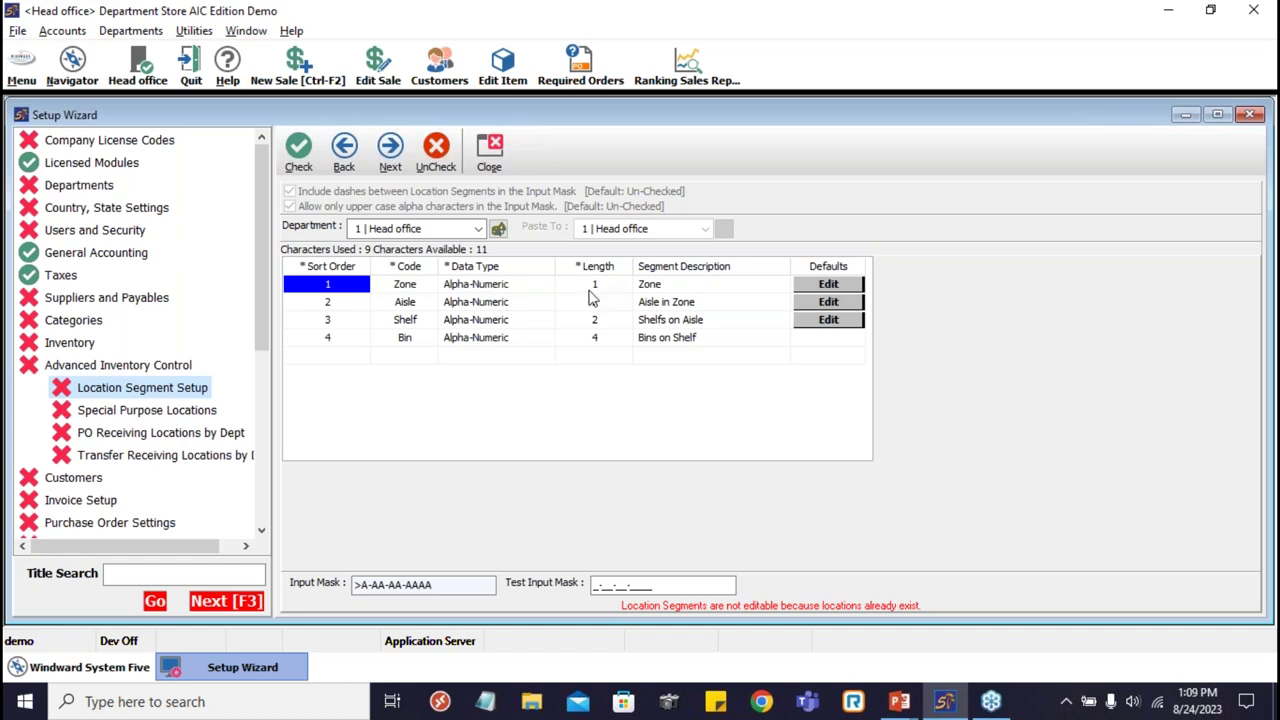
pyautogui.click(368, 586)
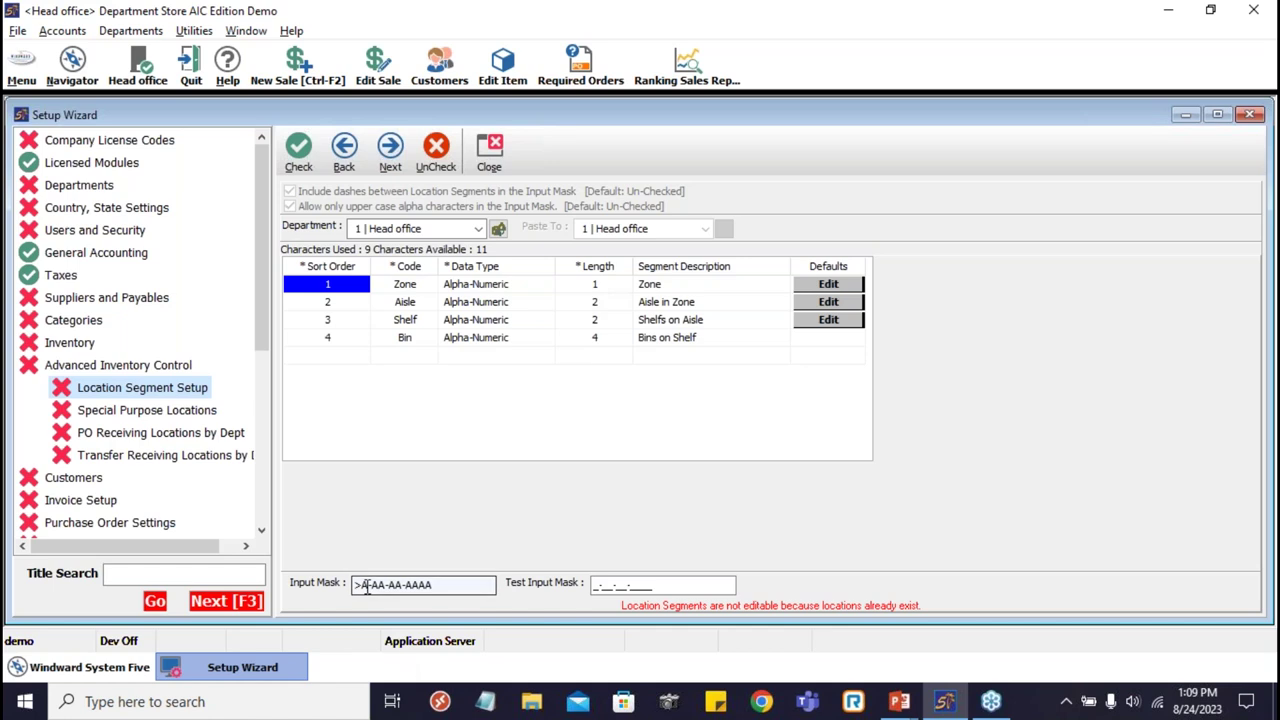
pyautogui.click(366, 587)
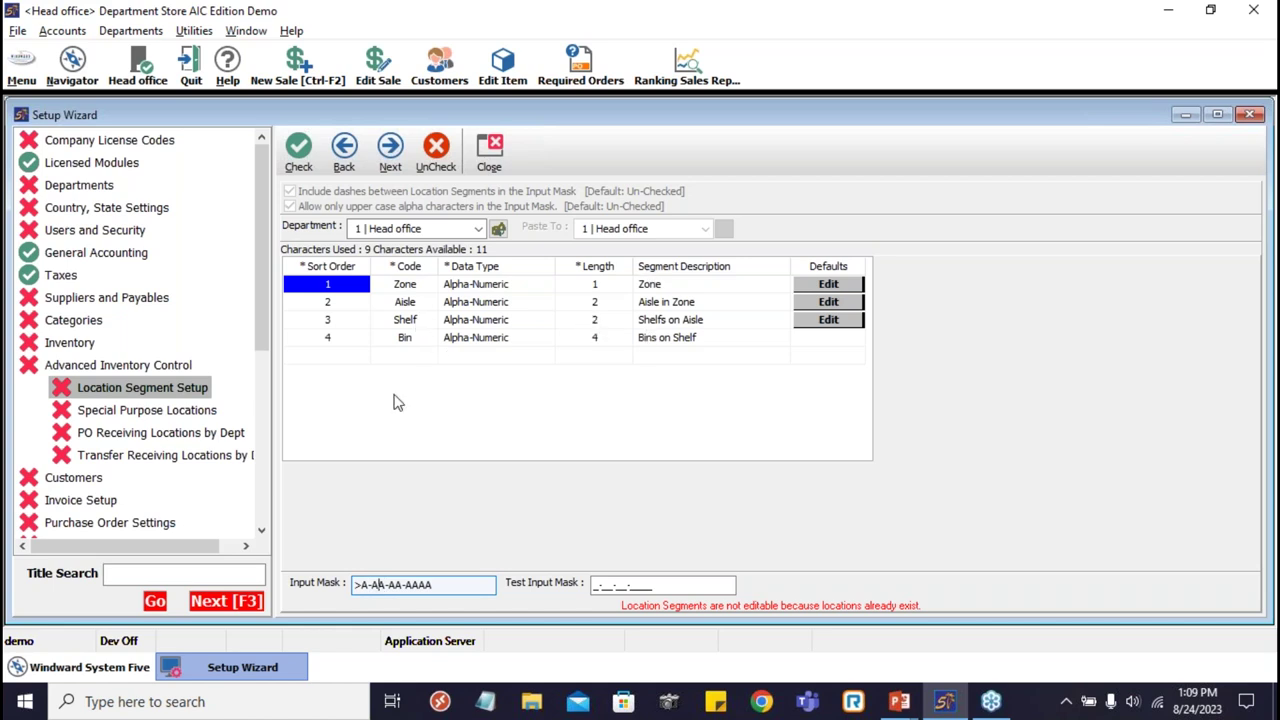
pyautogui.click(417, 585)
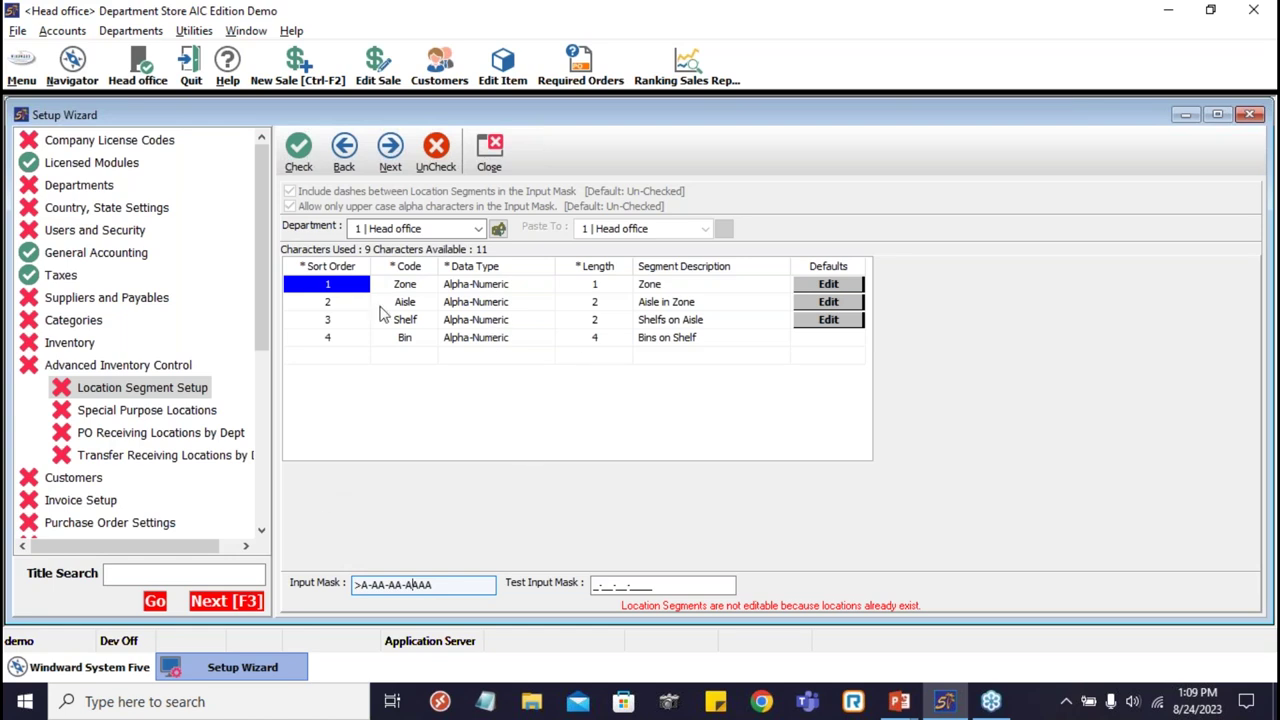
# - From the main navigator, open Location Maintenance under Inventory and Purchases > Locations
pyautogui.click(104, 672)
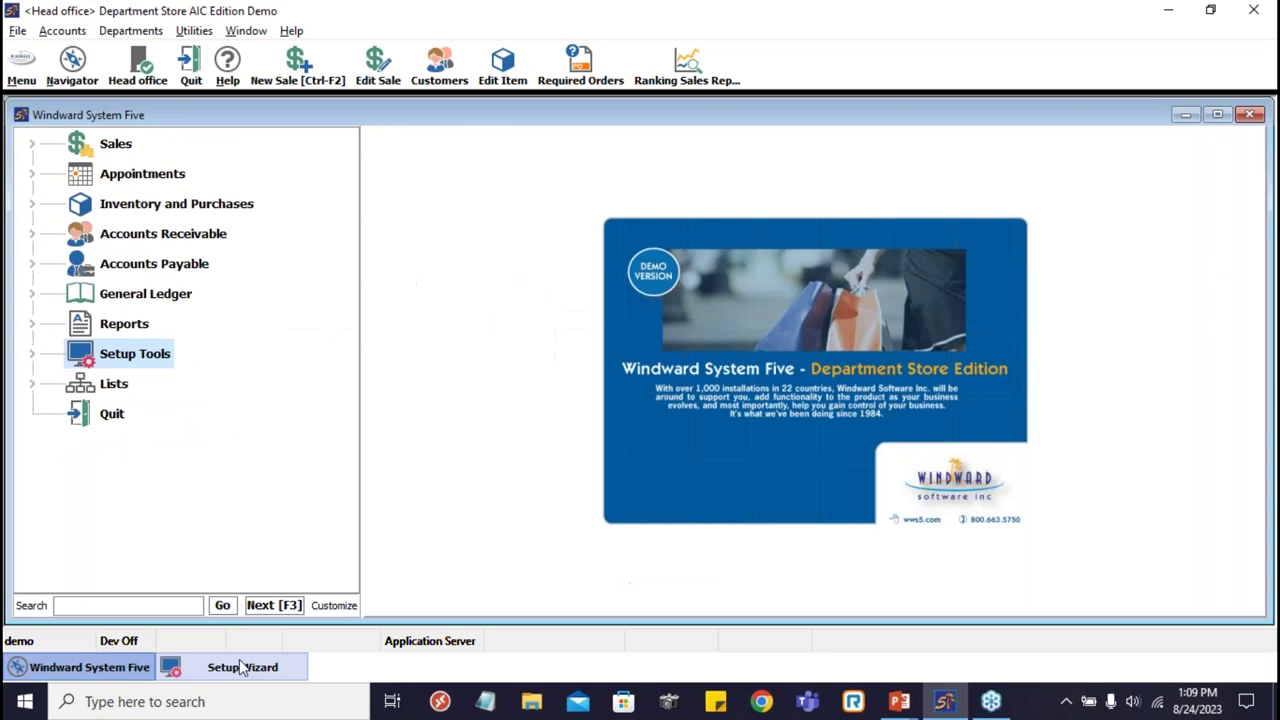
pyautogui.click(241, 668)
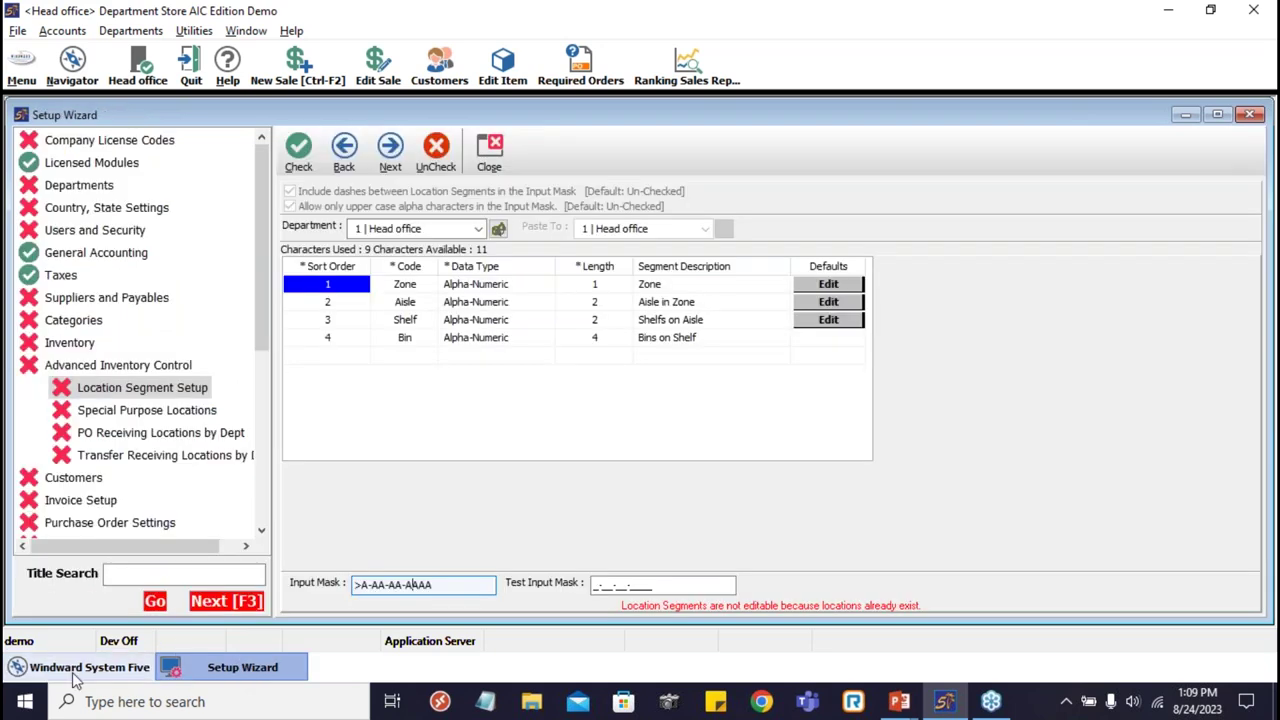
pyautogui.click(78, 668)
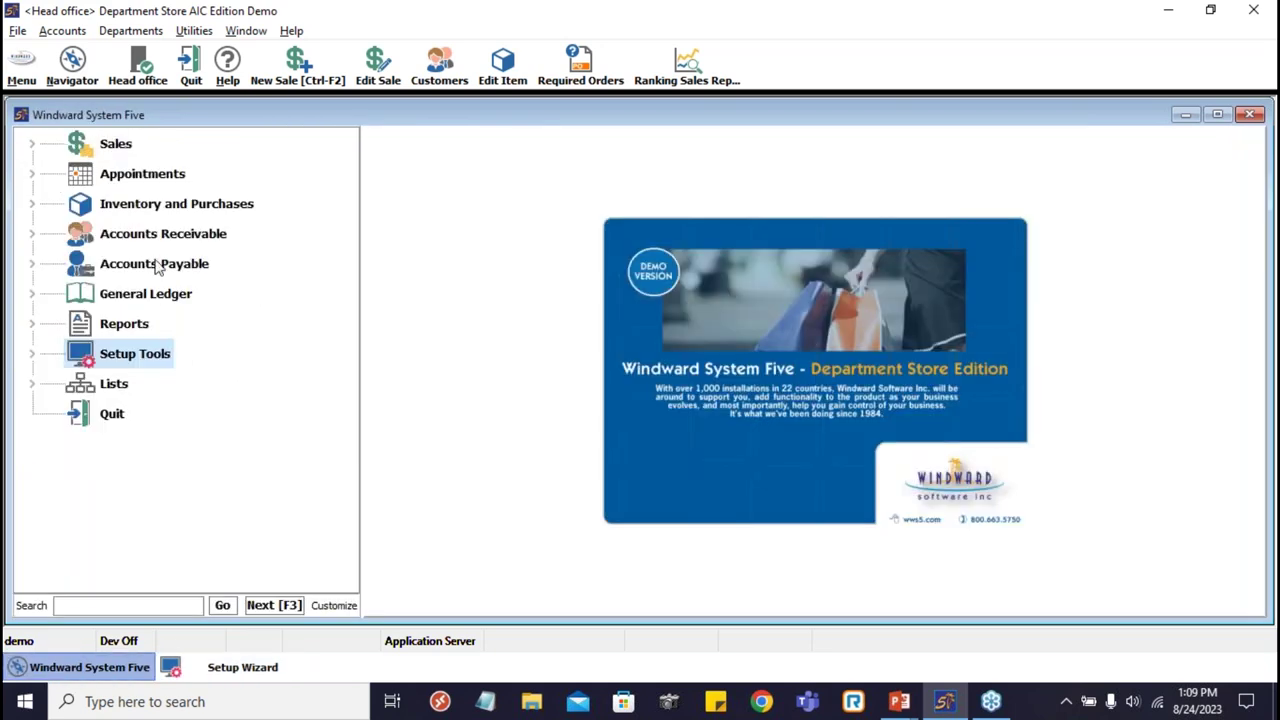
pyautogui.click(80, 205)
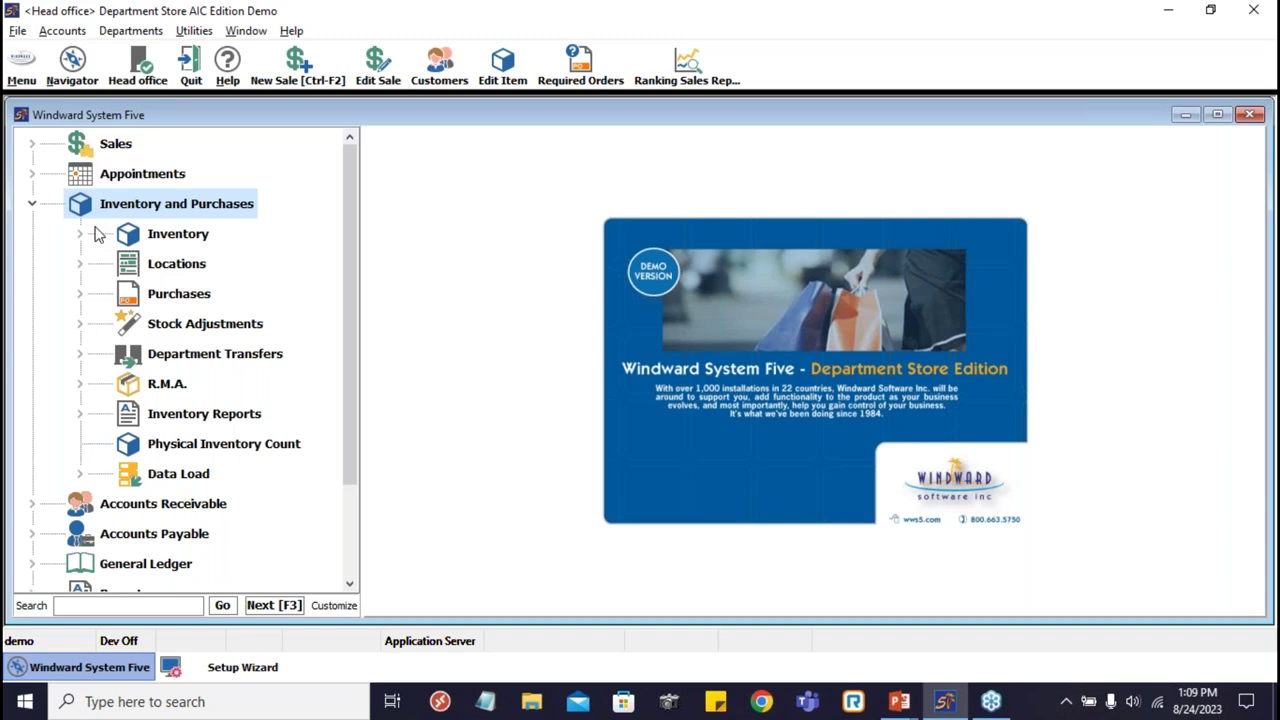
pyautogui.click(133, 272)
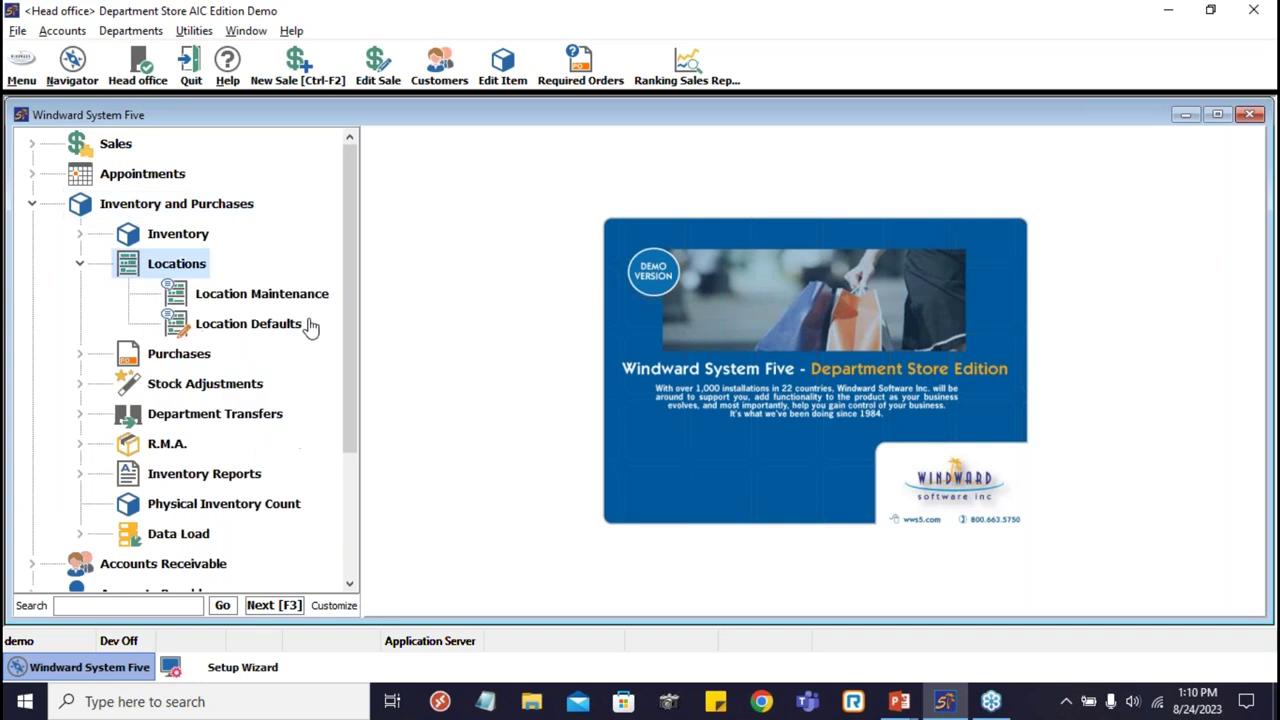
pyautogui.click(249, 299)
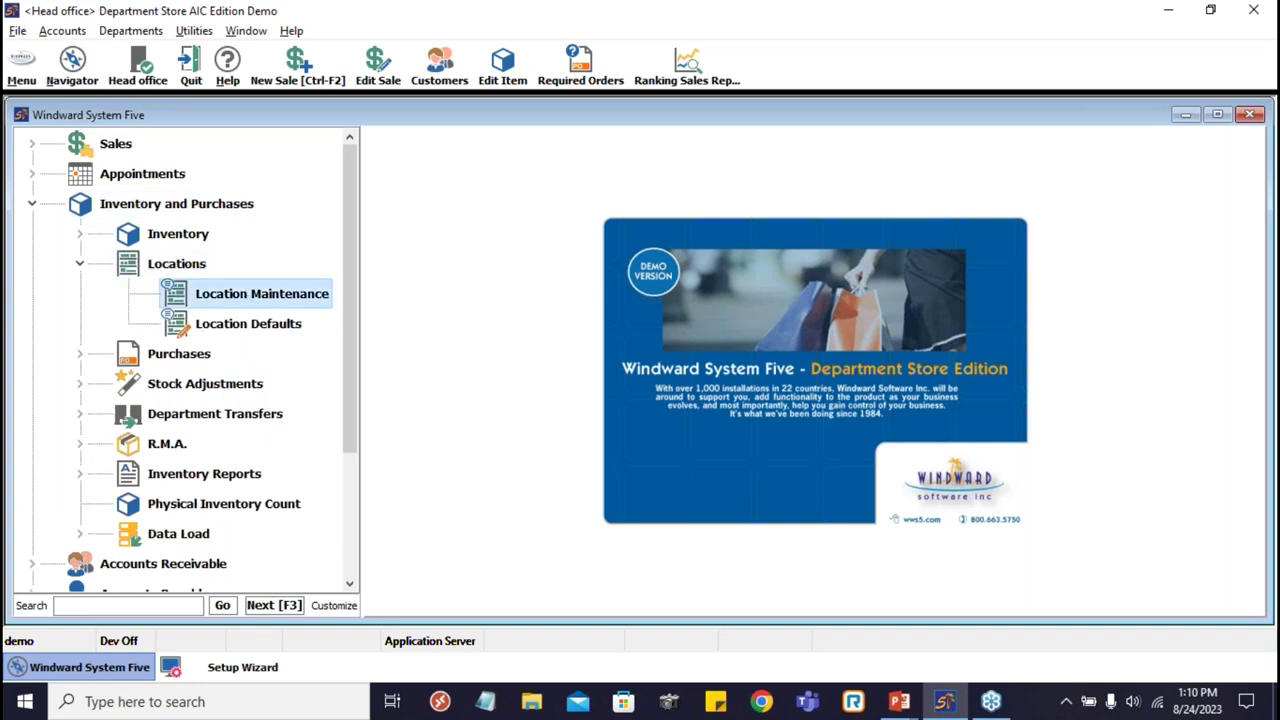
pyautogui.press('Return')
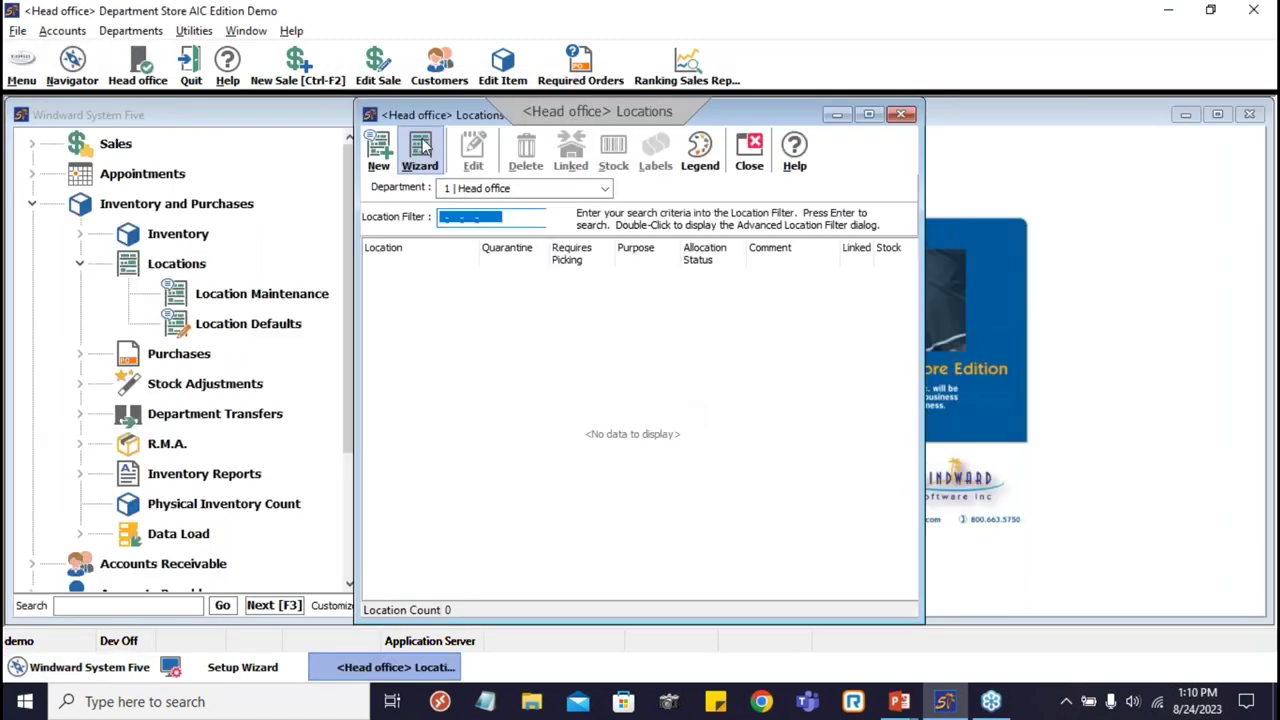
# - Start the Create Location Wizard, cancel it, and close the Locations window
pyautogui.click(421, 150)
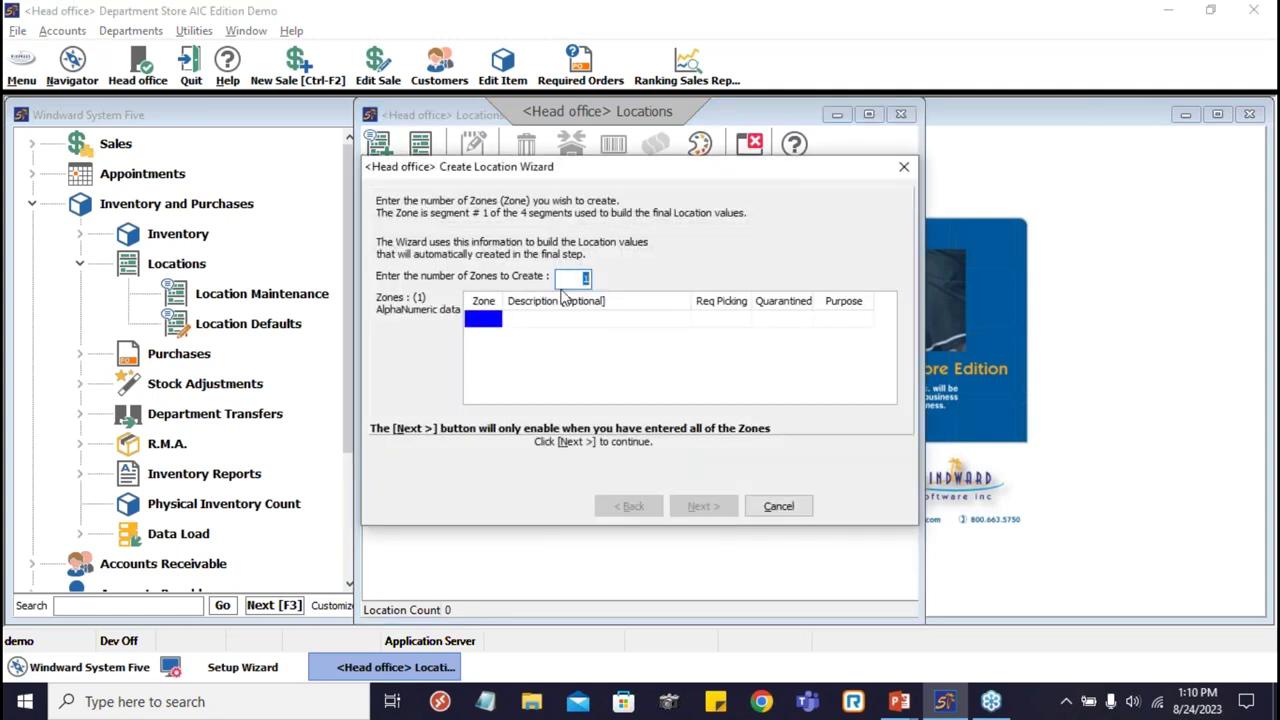
pyautogui.doubleClick(585, 280)
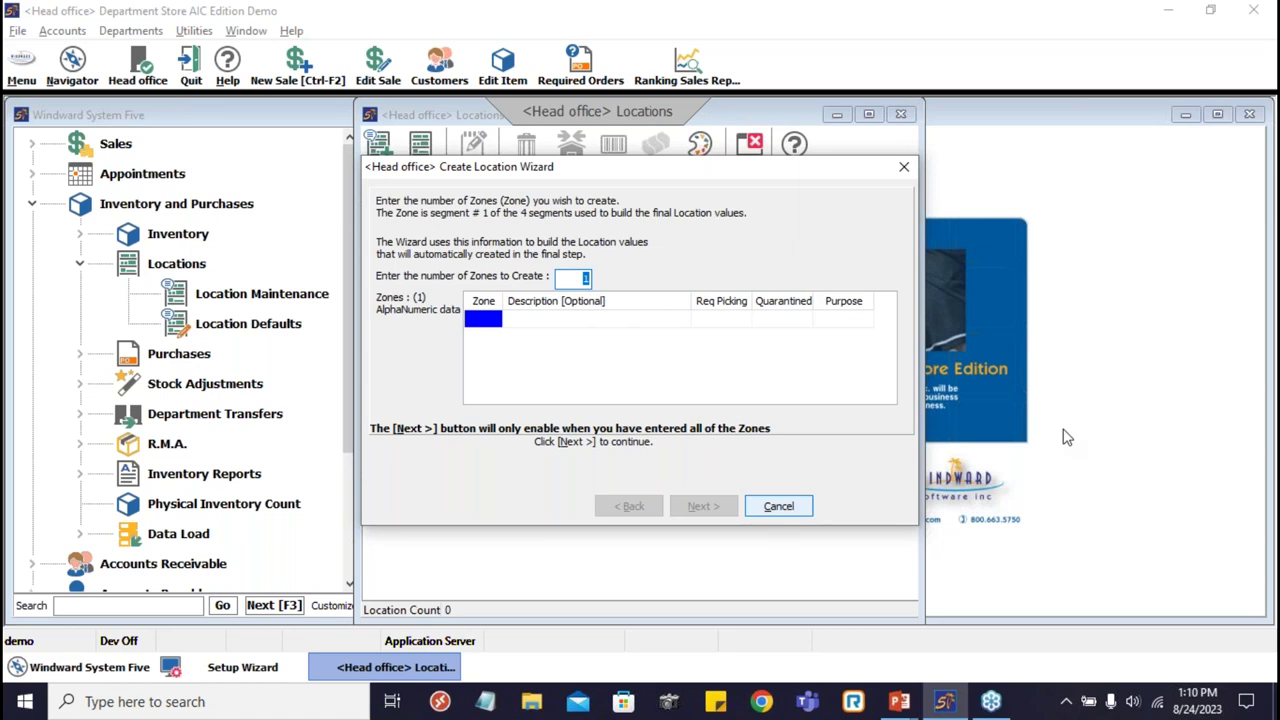
pyautogui.press('Escape')
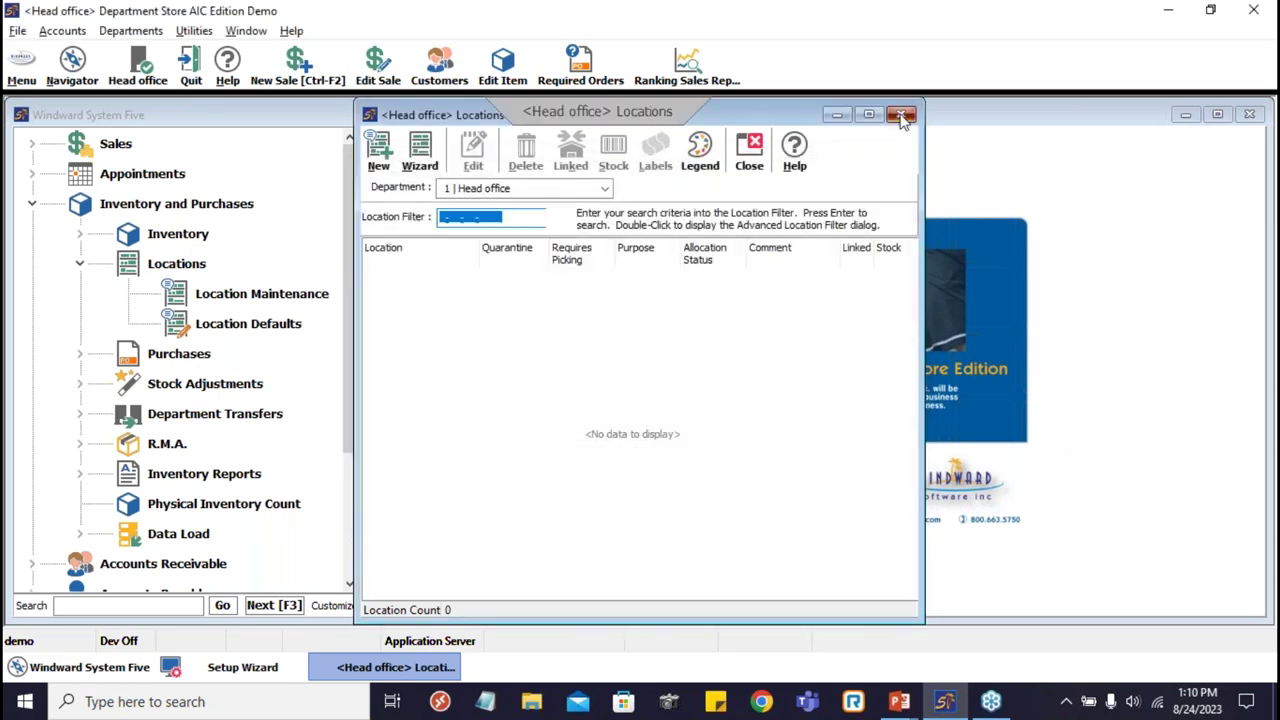
pyautogui.click(903, 117)
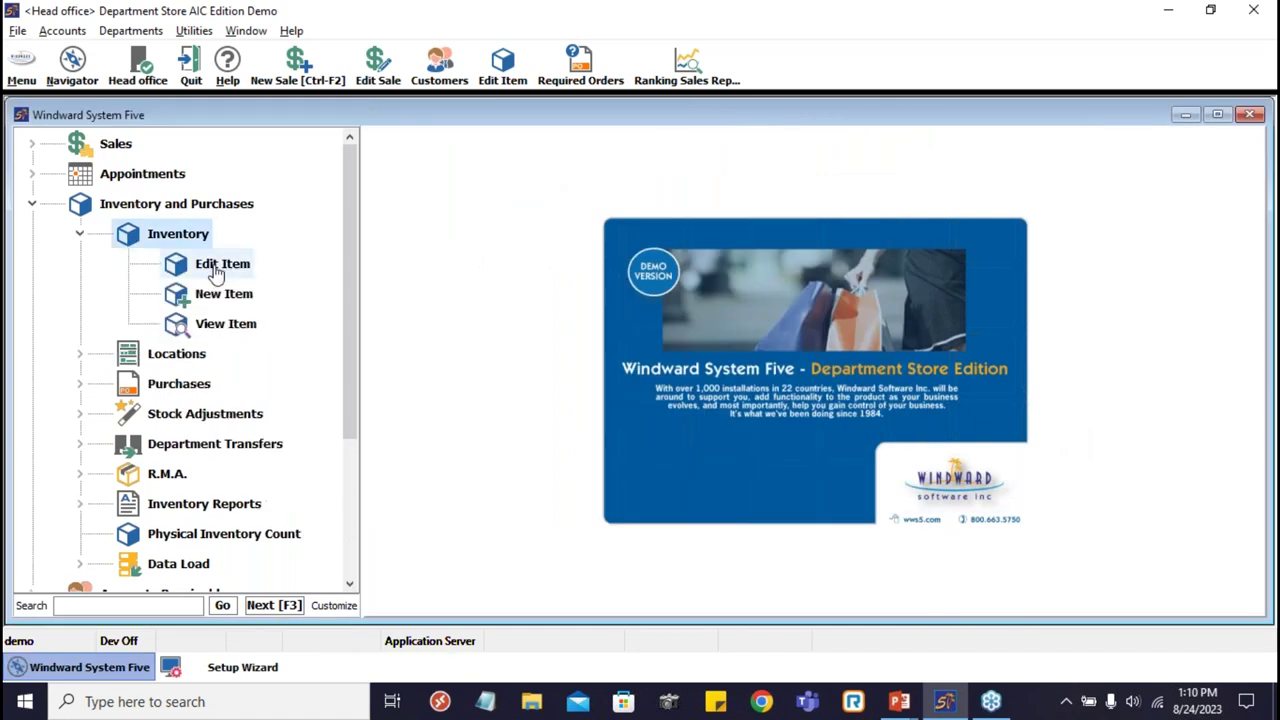
# - Use Edit Item to find R663-20 Dark Green Recliner/Ottoman in the Recliners category and open it
pyautogui.click(226, 274)
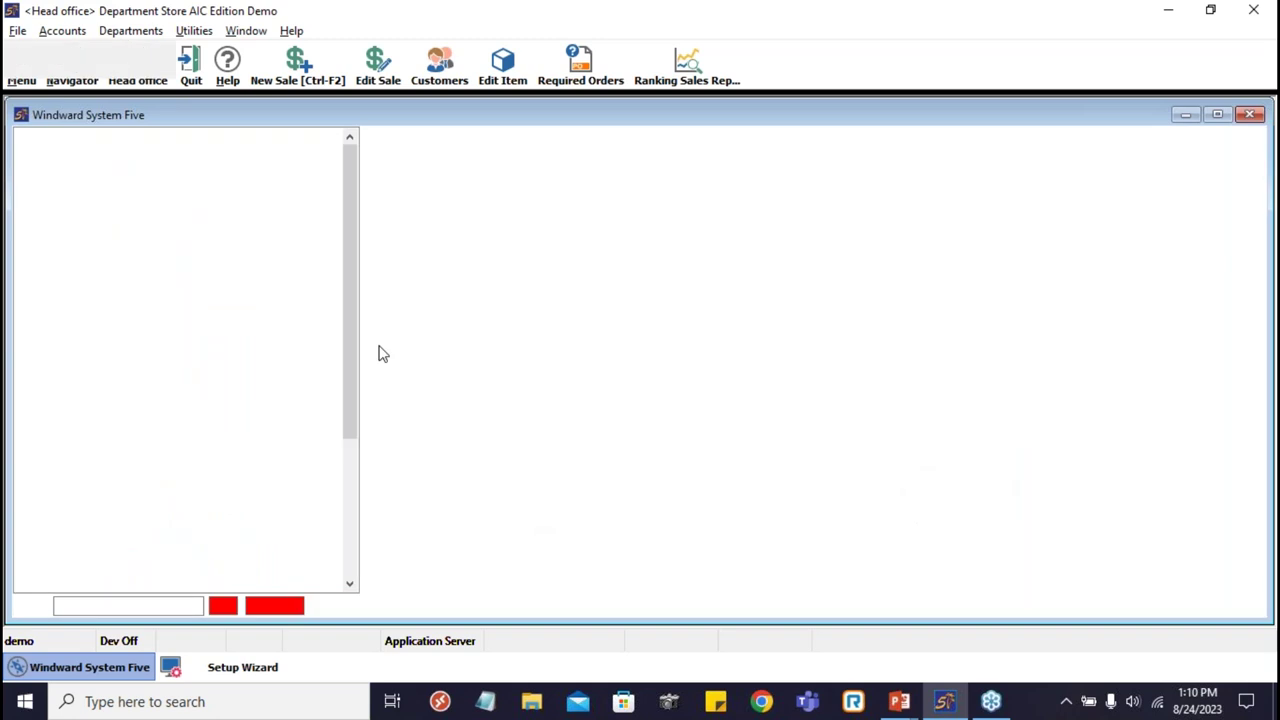
pyautogui.doubleClick(265, 277)
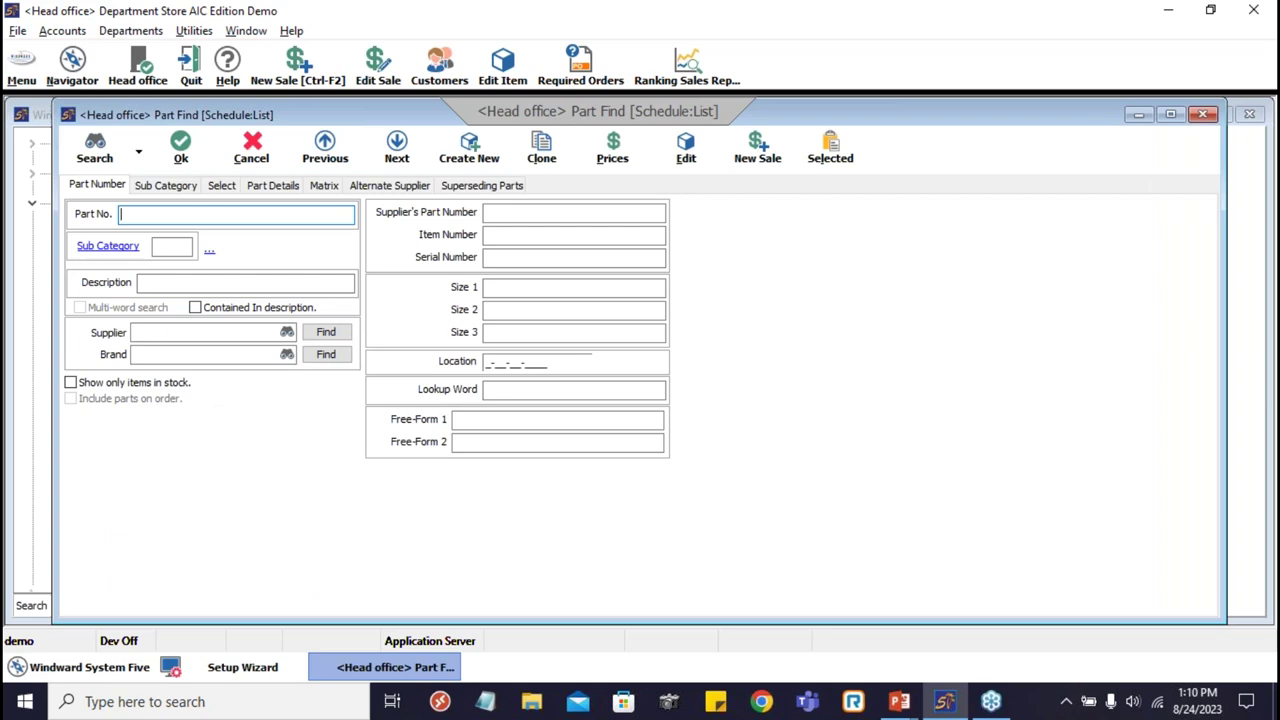
pyautogui.press('F4')
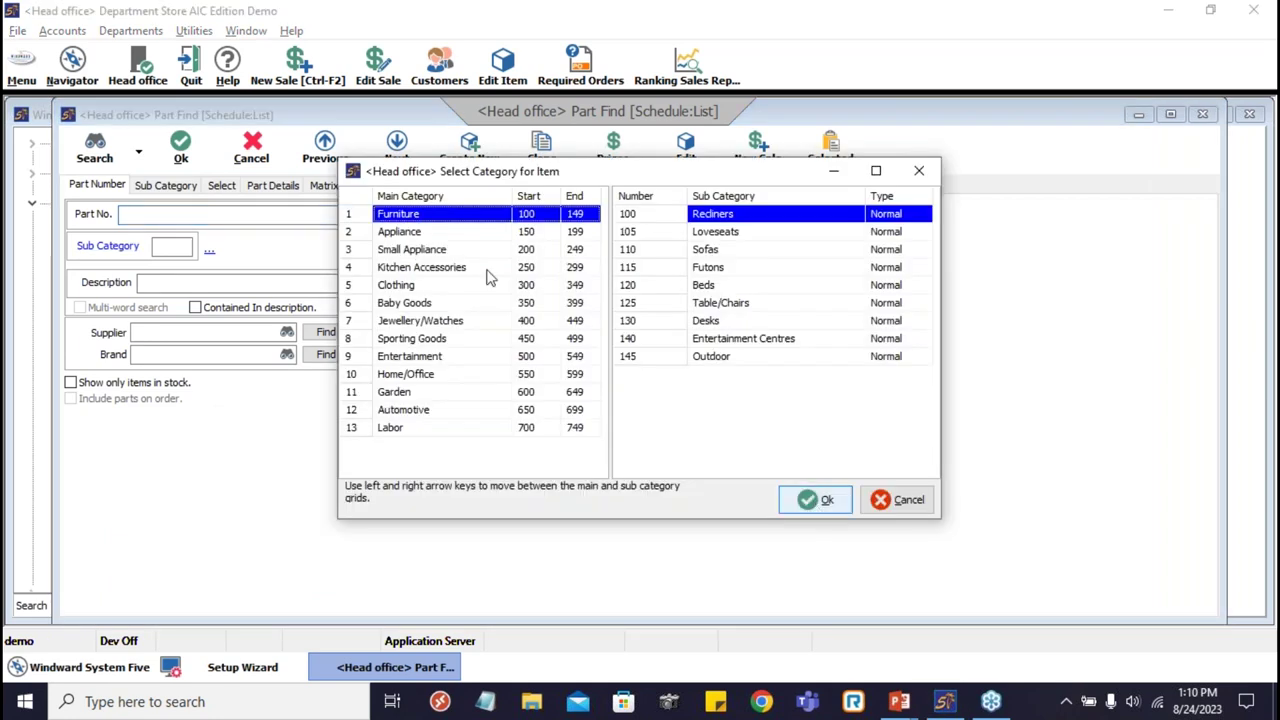
pyautogui.press('Return')
pyautogui.click(423, 313)
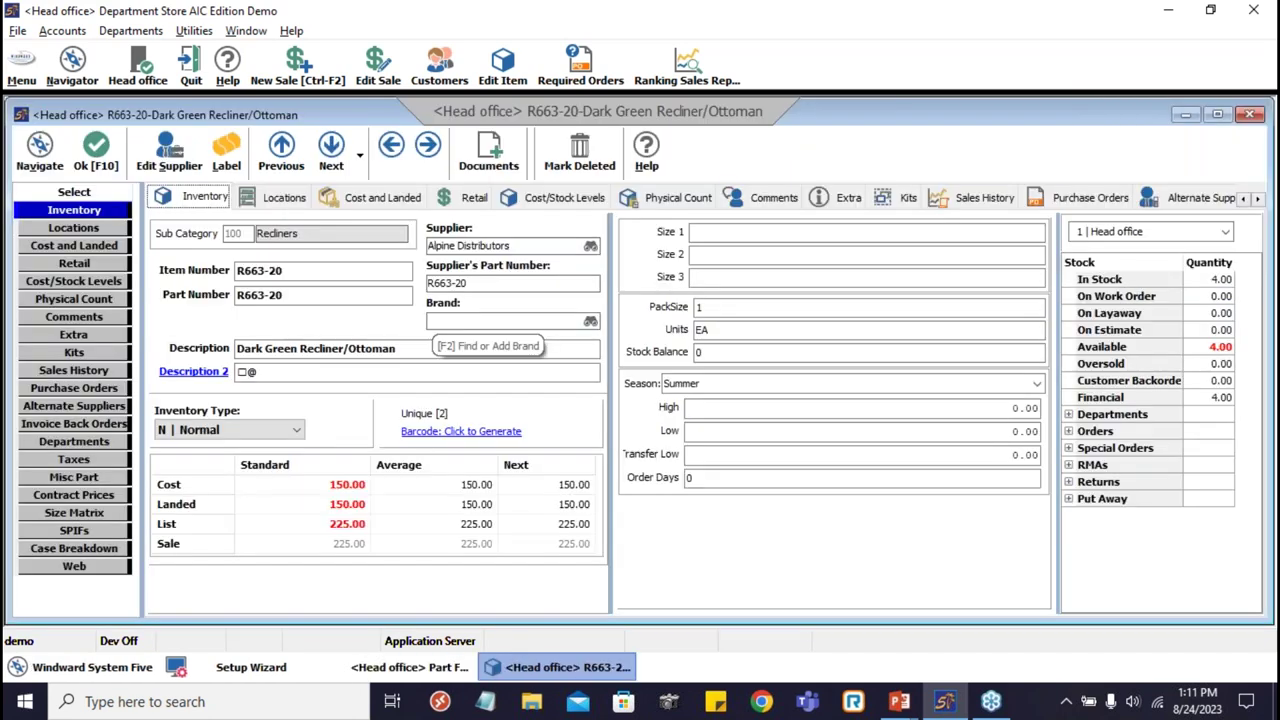
# - On the item's Locations tab, assign the recently used bin W-3-4-C to R663-20
pyautogui.click(285, 198)
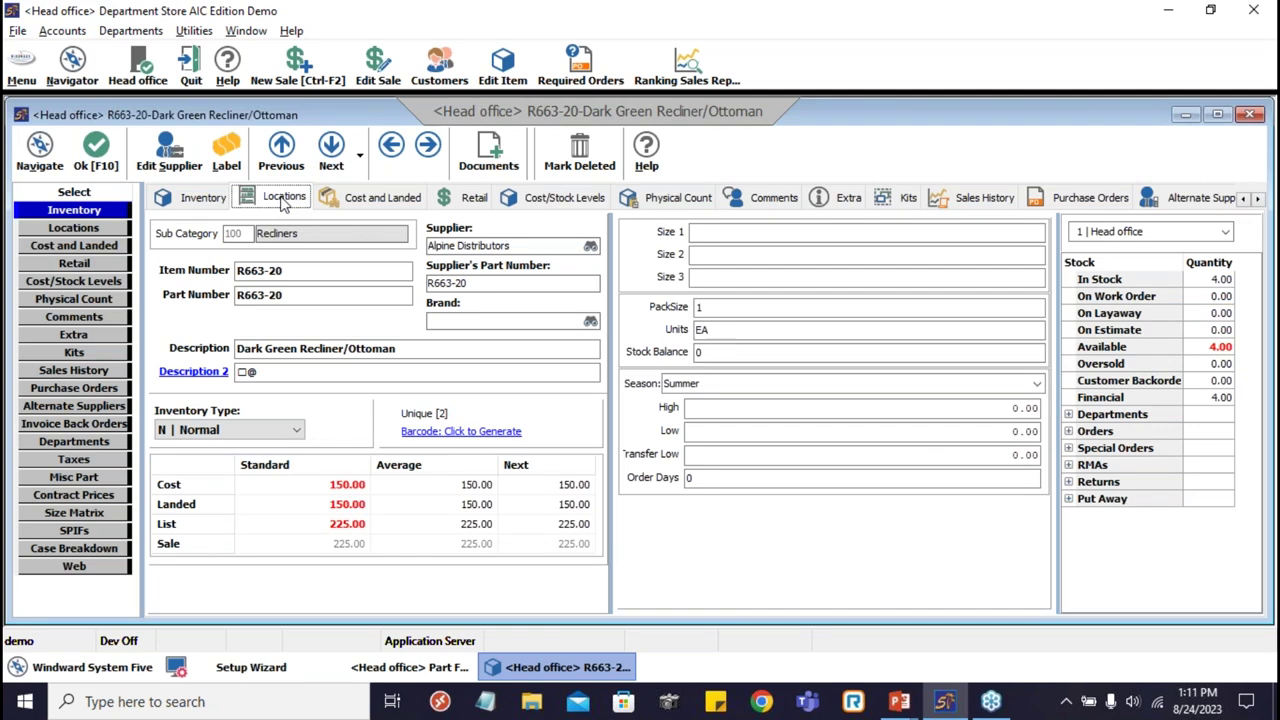
pyautogui.click(285, 198)
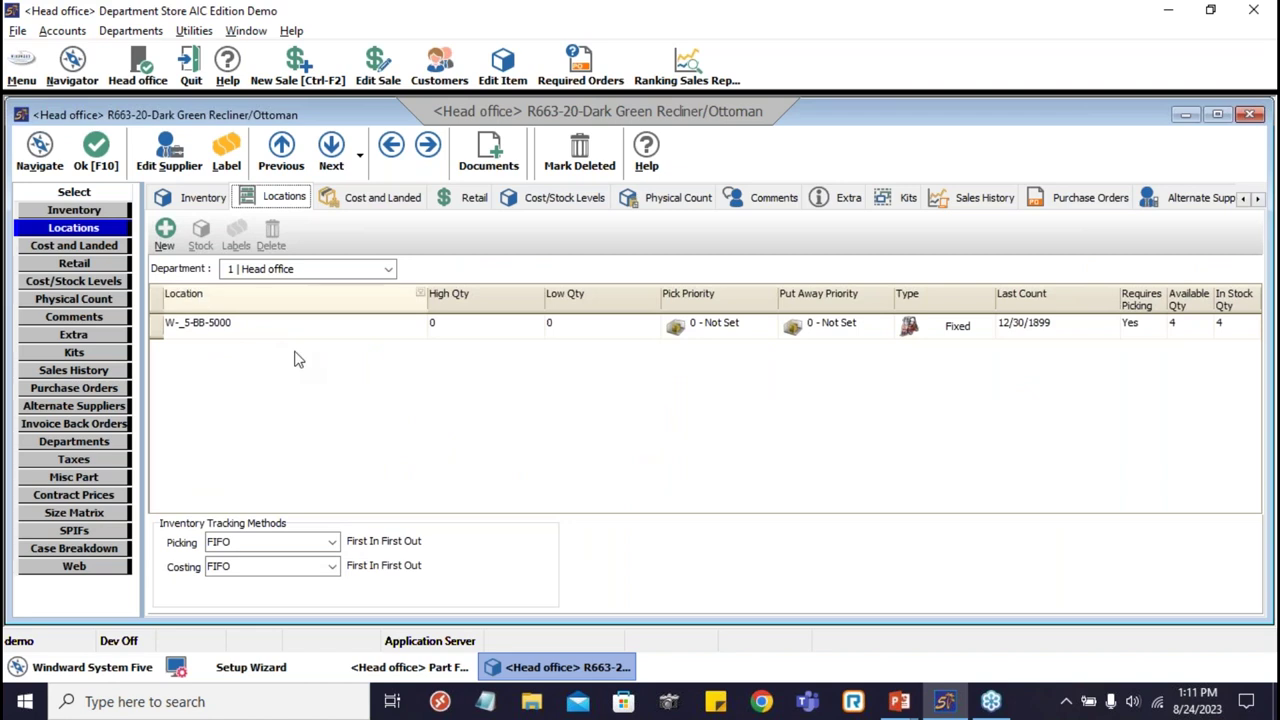
pyautogui.click(166, 238)
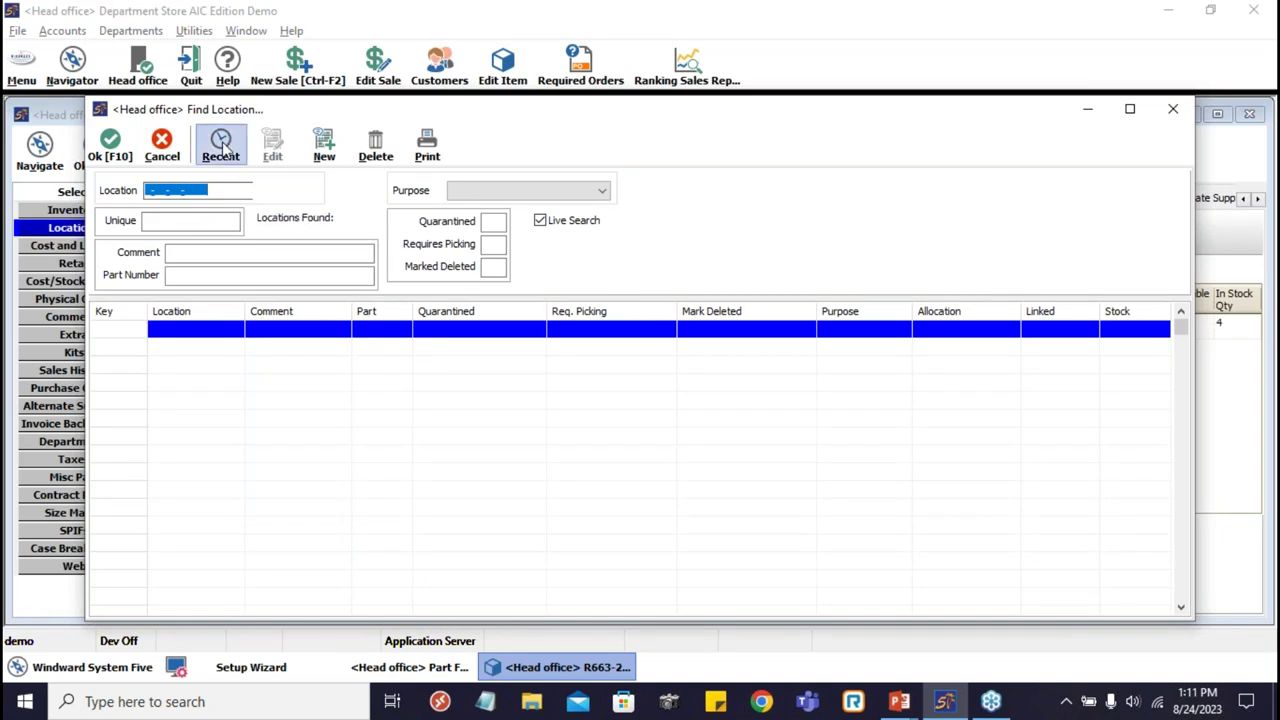
pyautogui.click(221, 145)
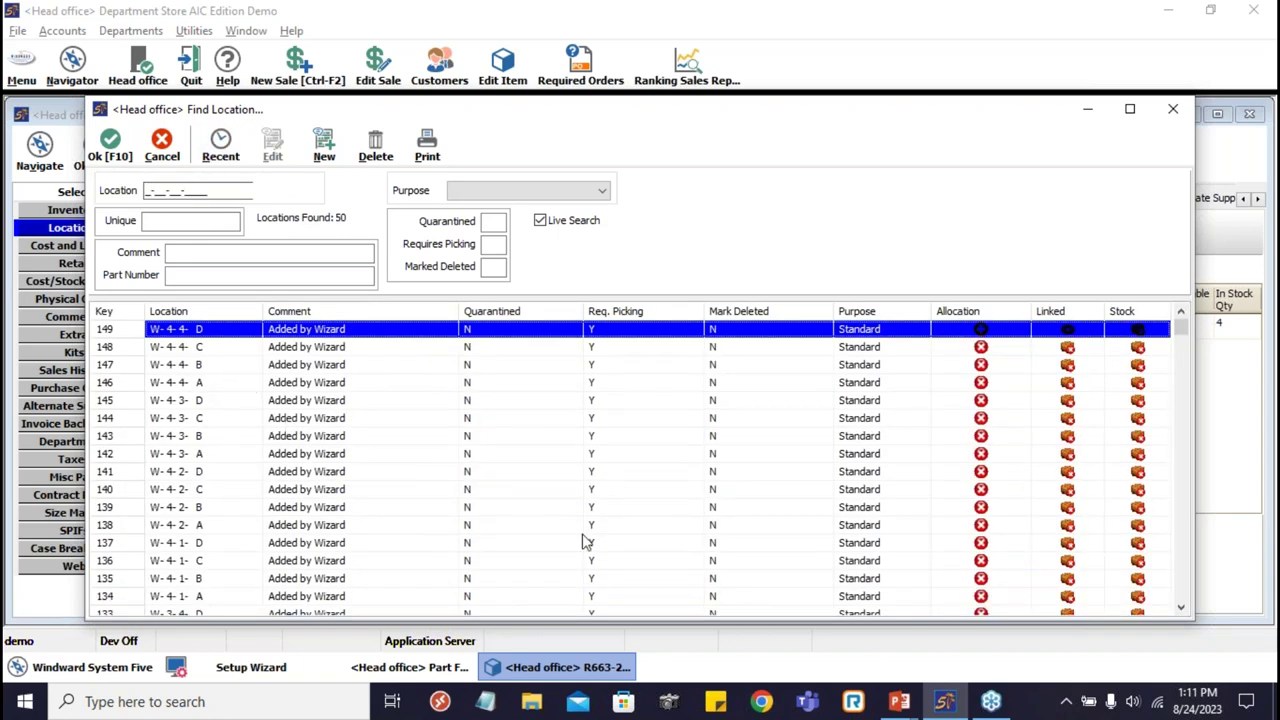
pyautogui.click(1182, 438)
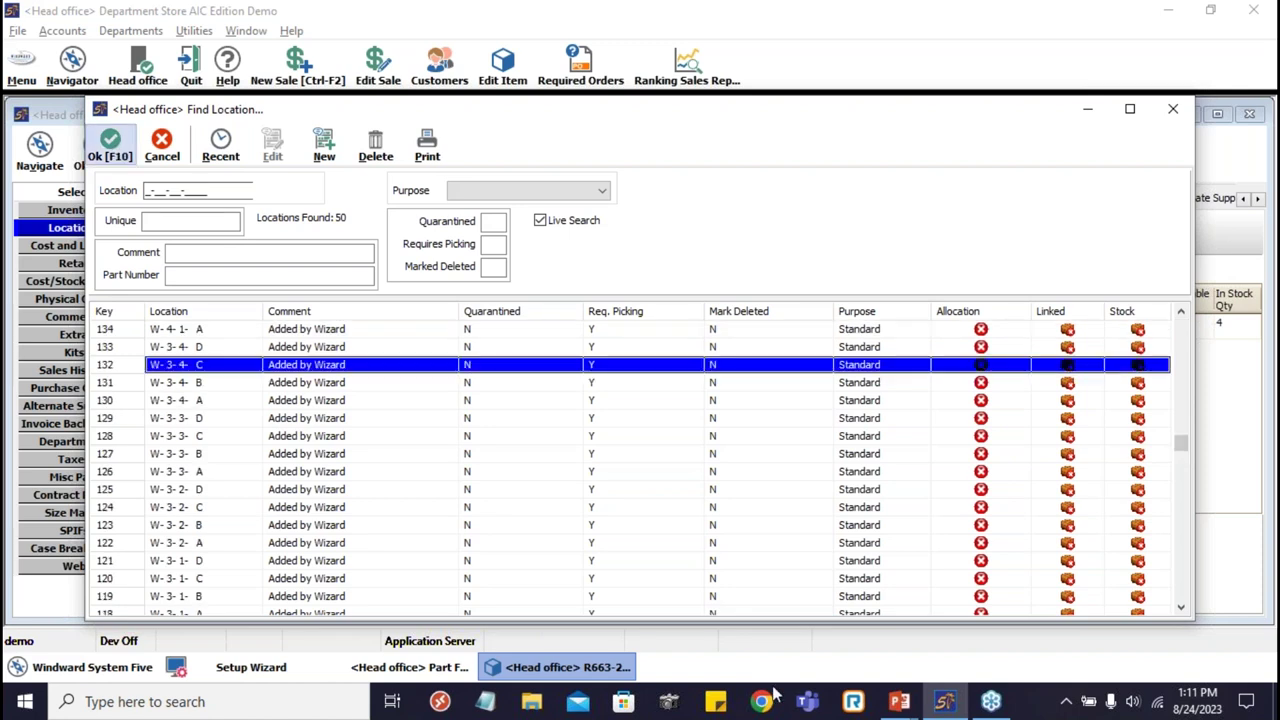
pyautogui.press('Return')
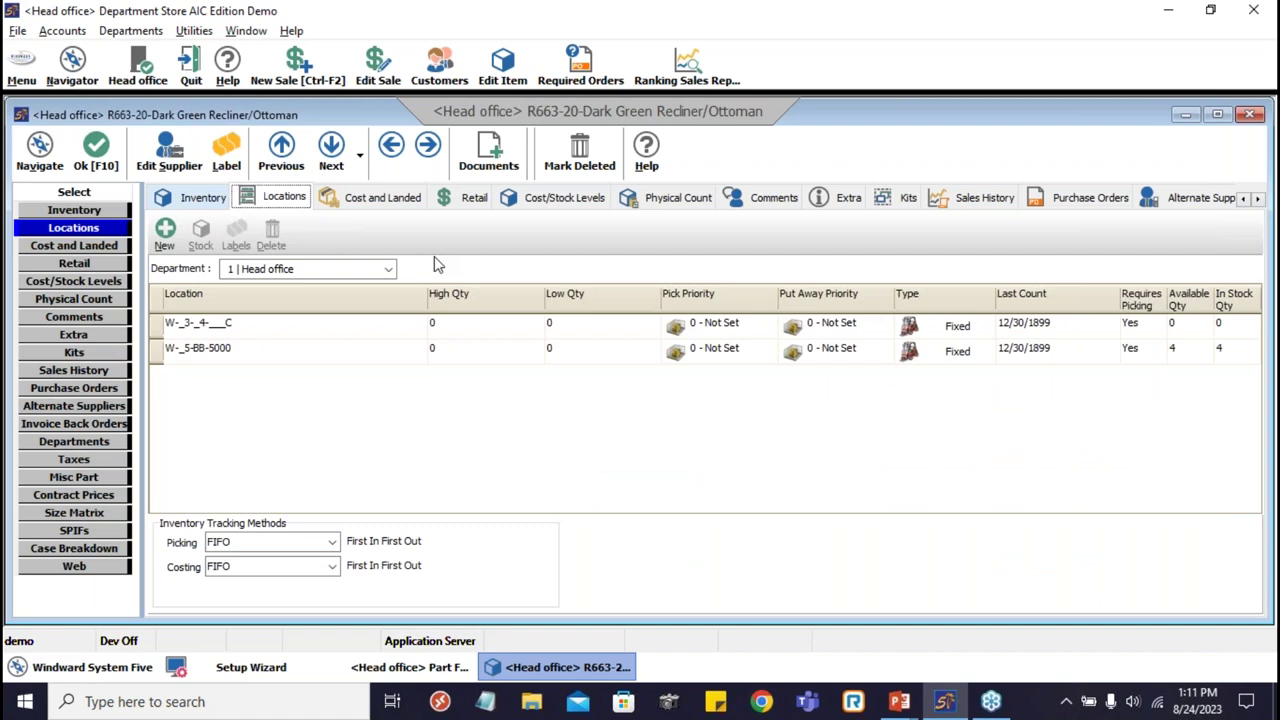
# - Reopen the item's locations list and select the W-5-BB-5000 bin row
pyautogui.hotkey('ctrl', 'shift', 'Tab')
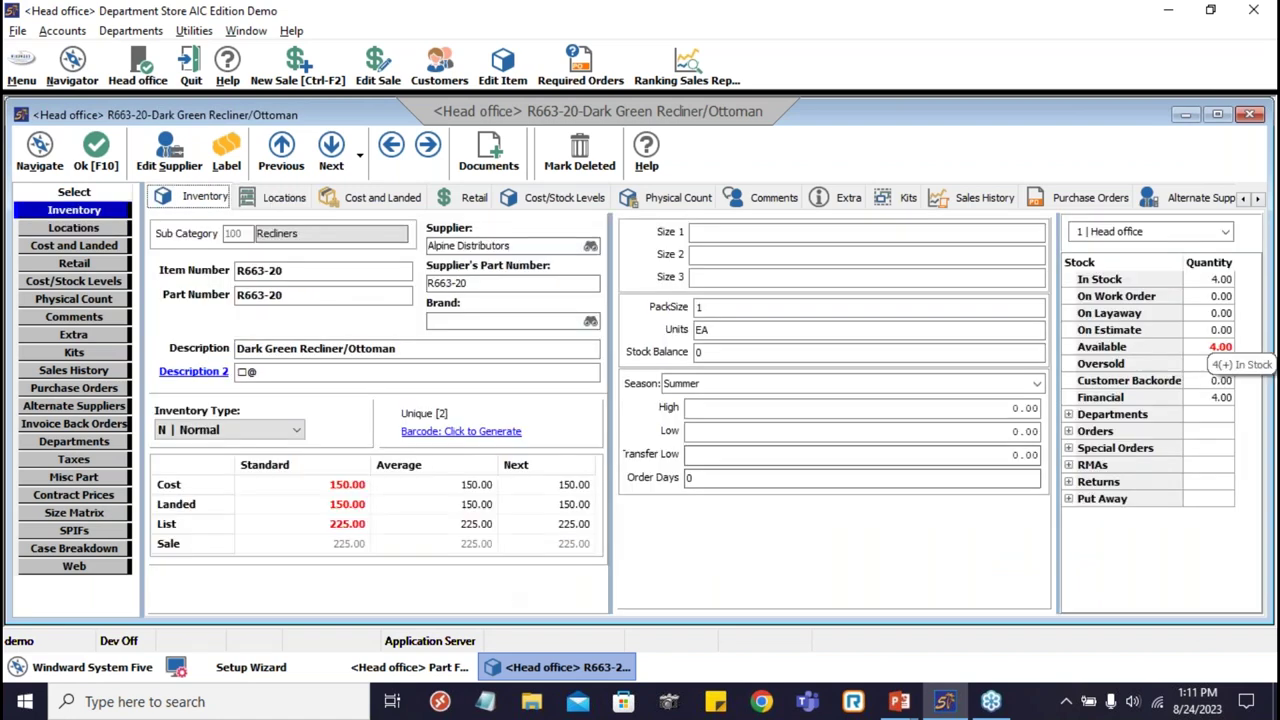
pyautogui.click(284, 198)
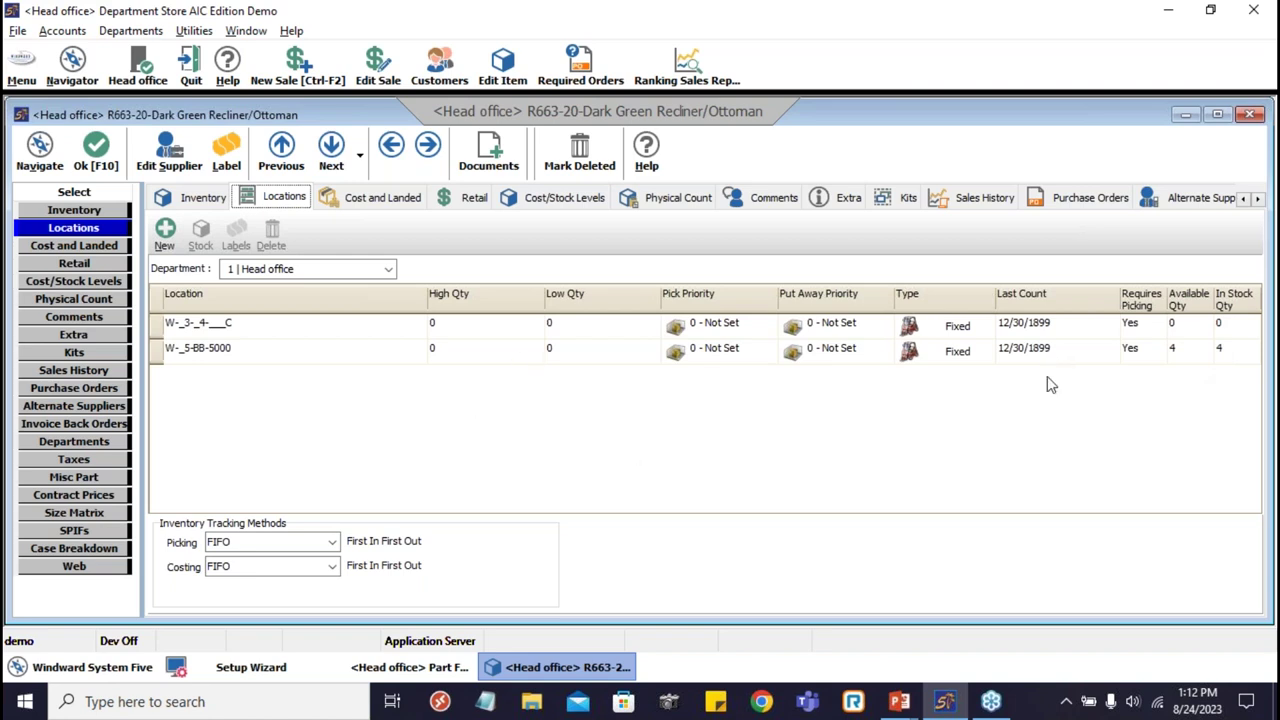
pyautogui.click(1176, 355)
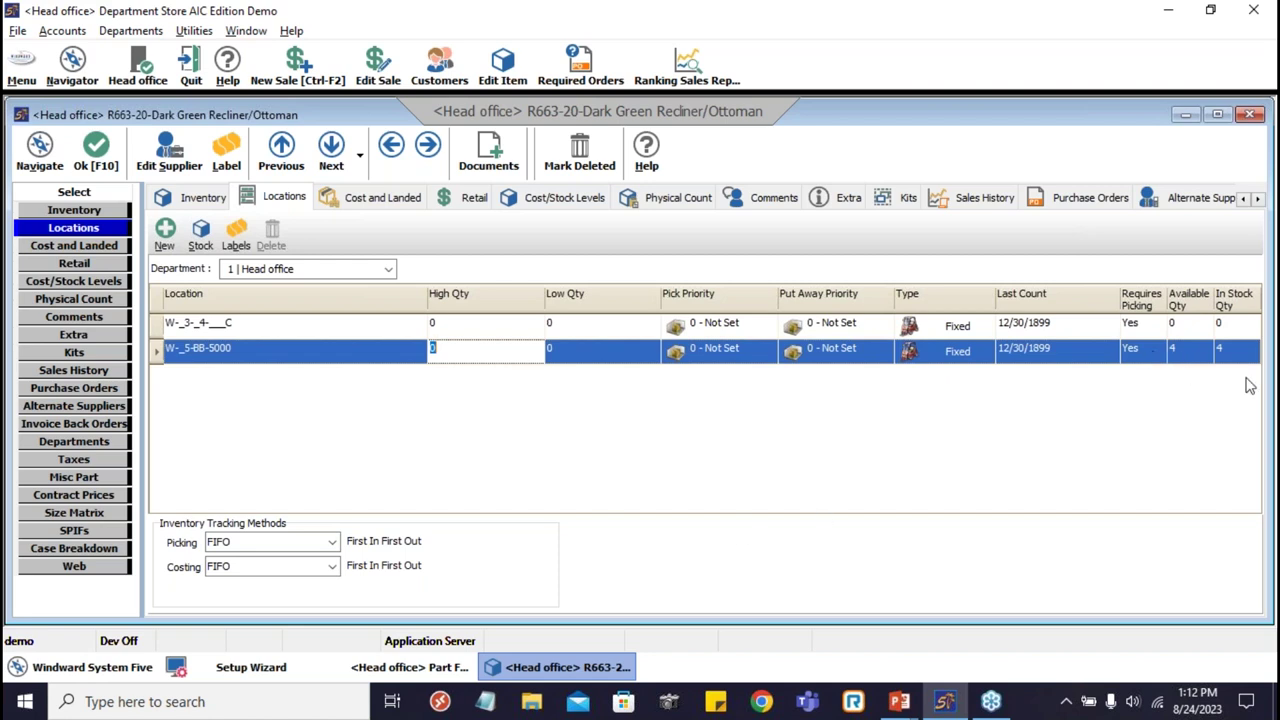
# - Move the 4 units in W-5-BB-5000 to the new bin W-4-4-C
pyautogui.rightClick(322, 357)
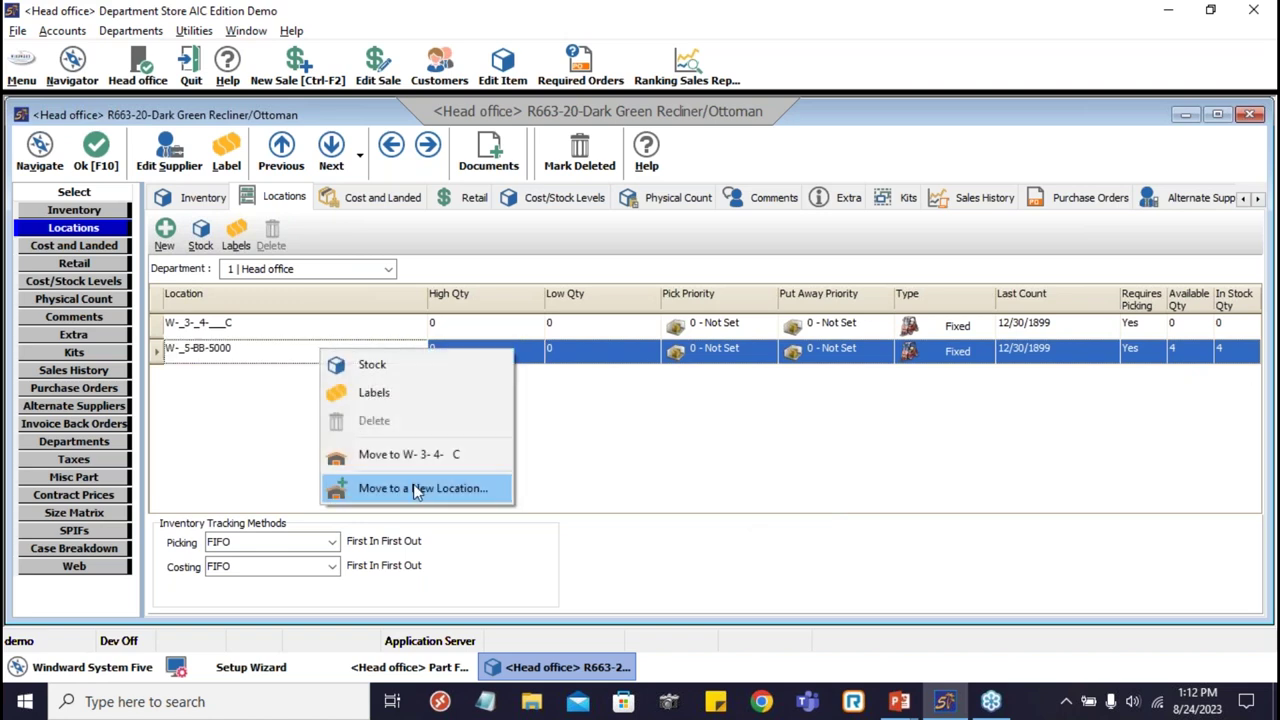
pyautogui.click(407, 355)
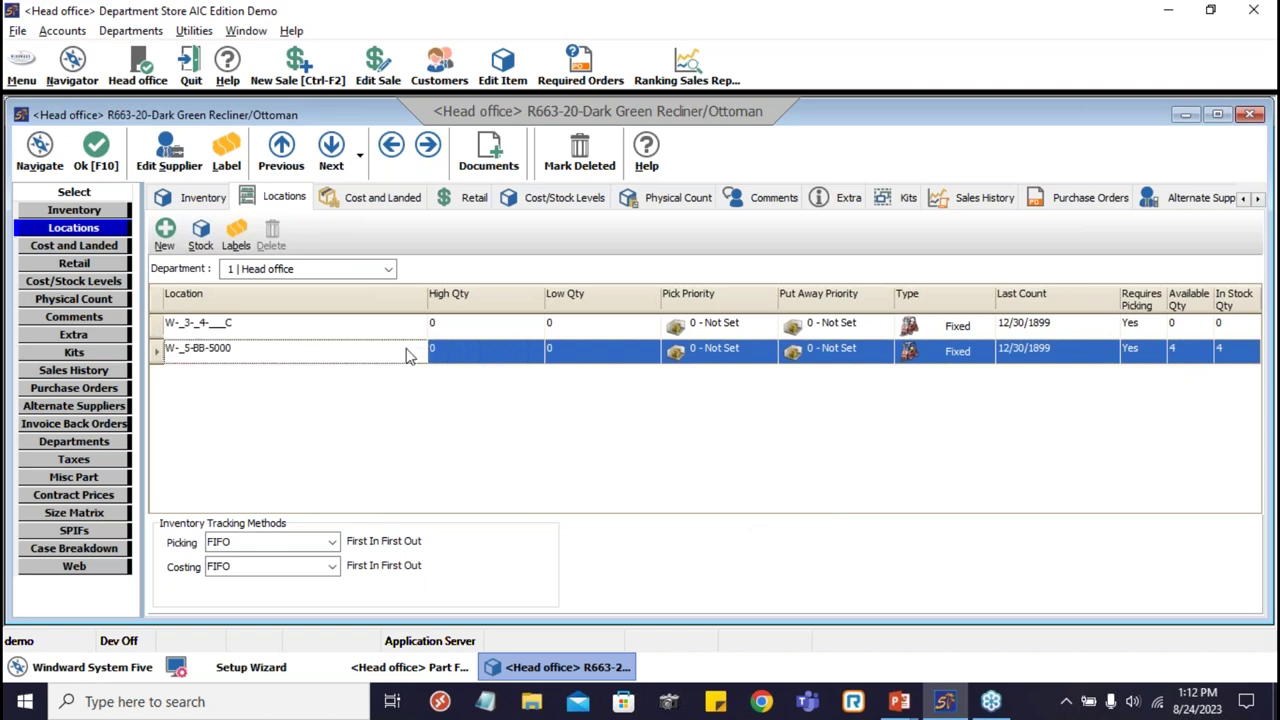
pyautogui.rightClick(407, 355)
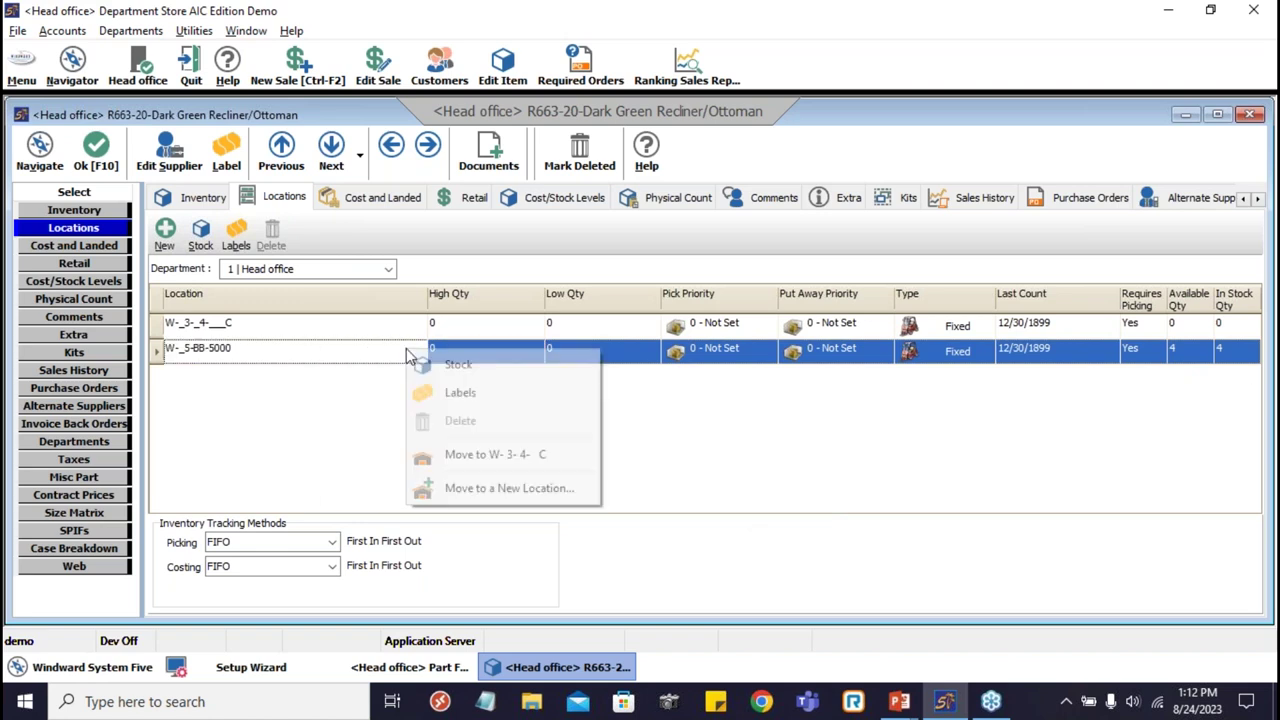
pyautogui.click(496, 488)
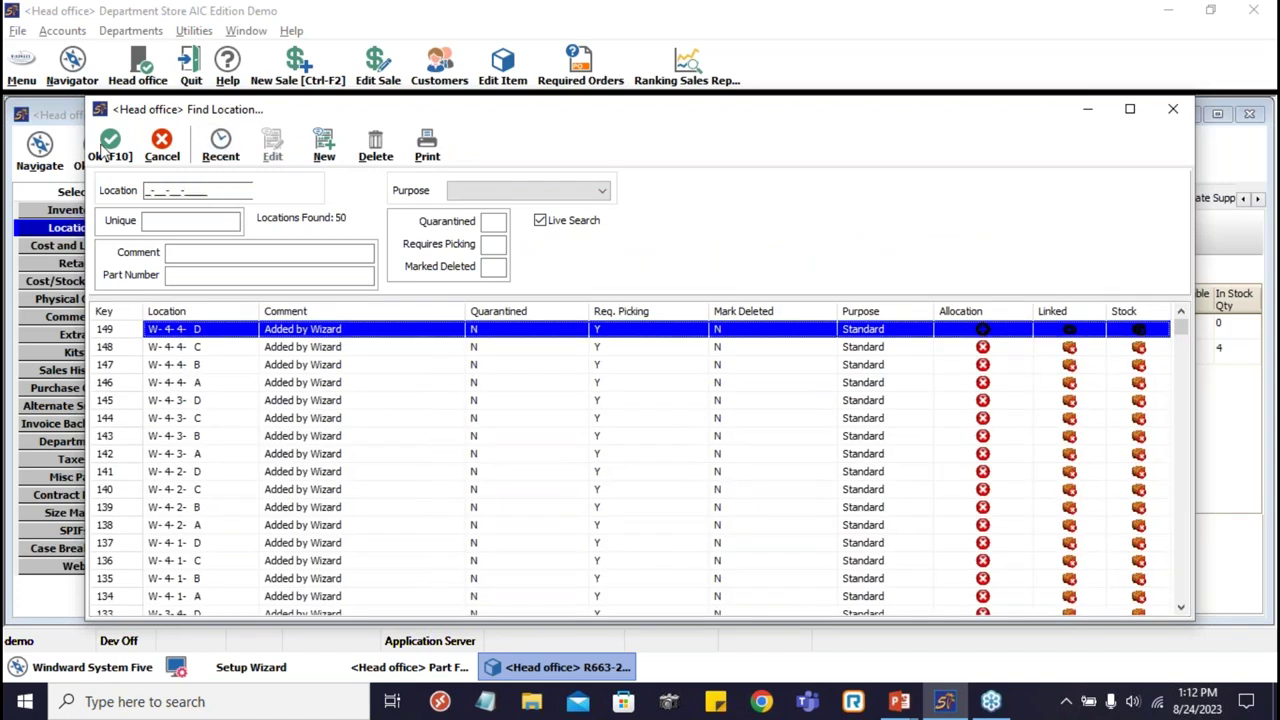
pyautogui.click(108, 148)
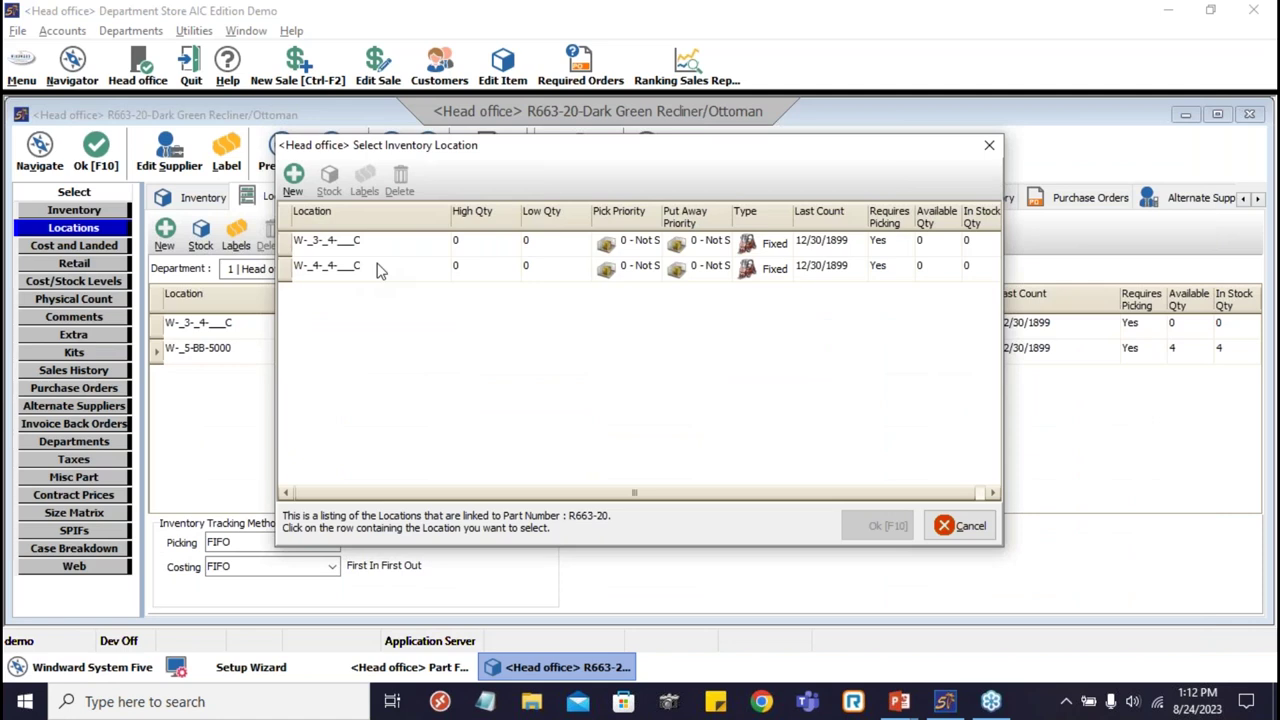
pyautogui.click(378, 270)
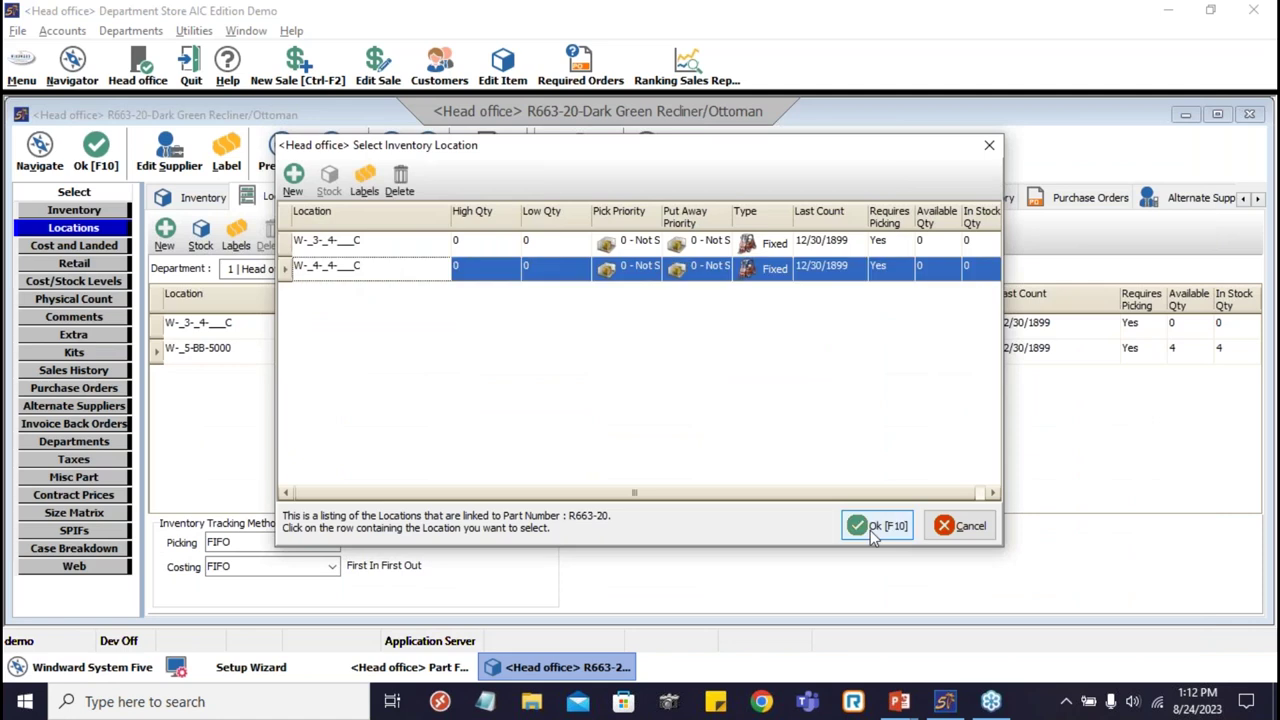
pyautogui.click(873, 530)
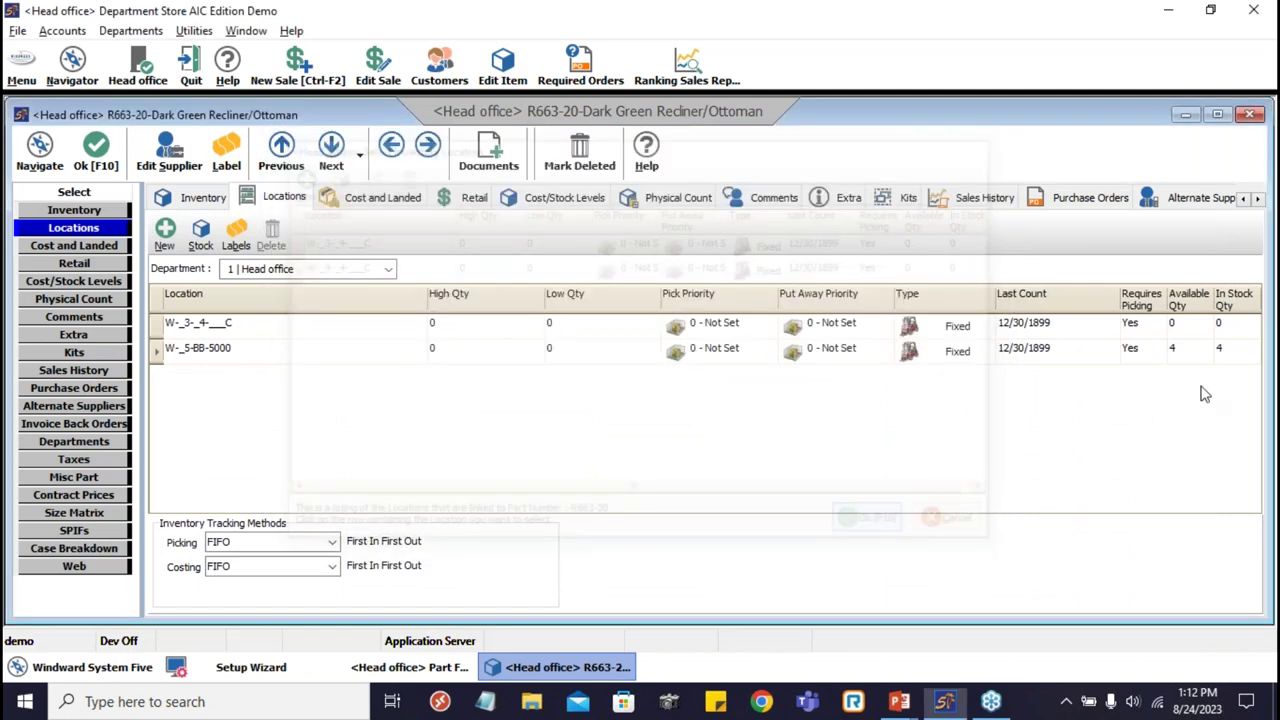
# - Check the bin rows, confirming W-4-4-C holds the stock and W-5-BB-5000 is empty
pyautogui.click(213, 363)
pyautogui.press('Up')
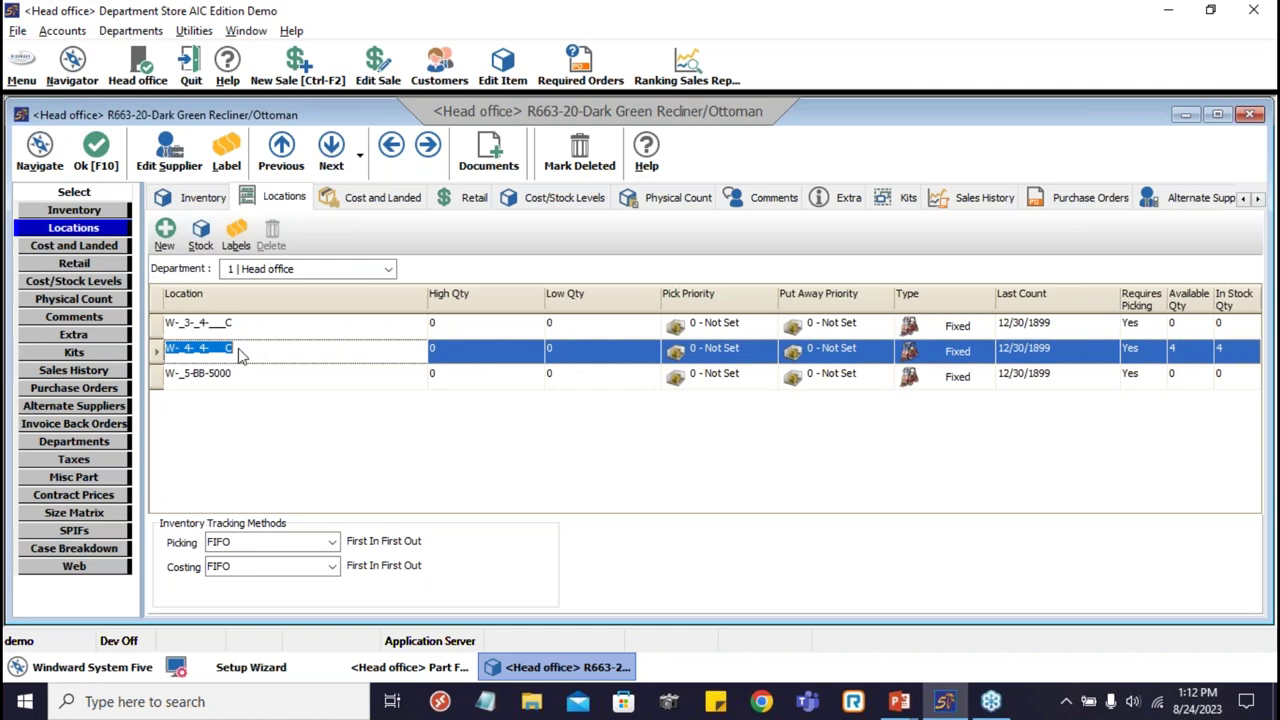
pyautogui.click(205, 378)
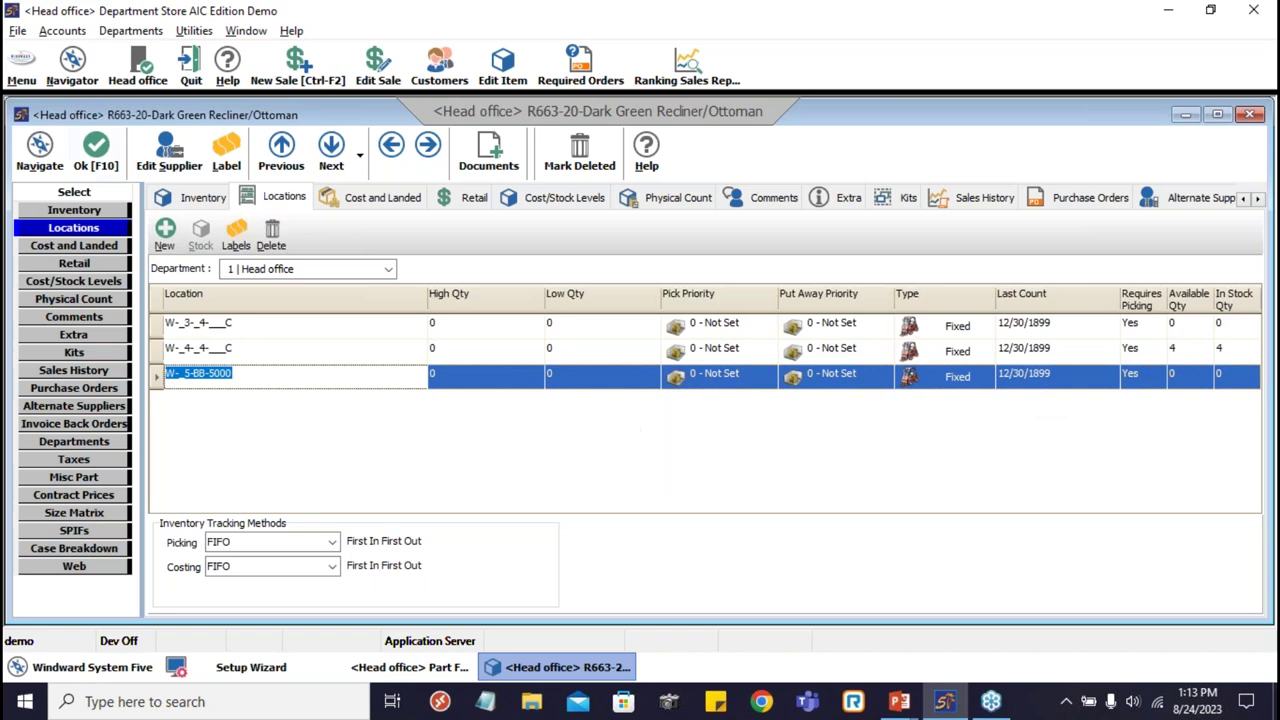
pyautogui.click(21, 68)
pyautogui.moveTo(119, 170)
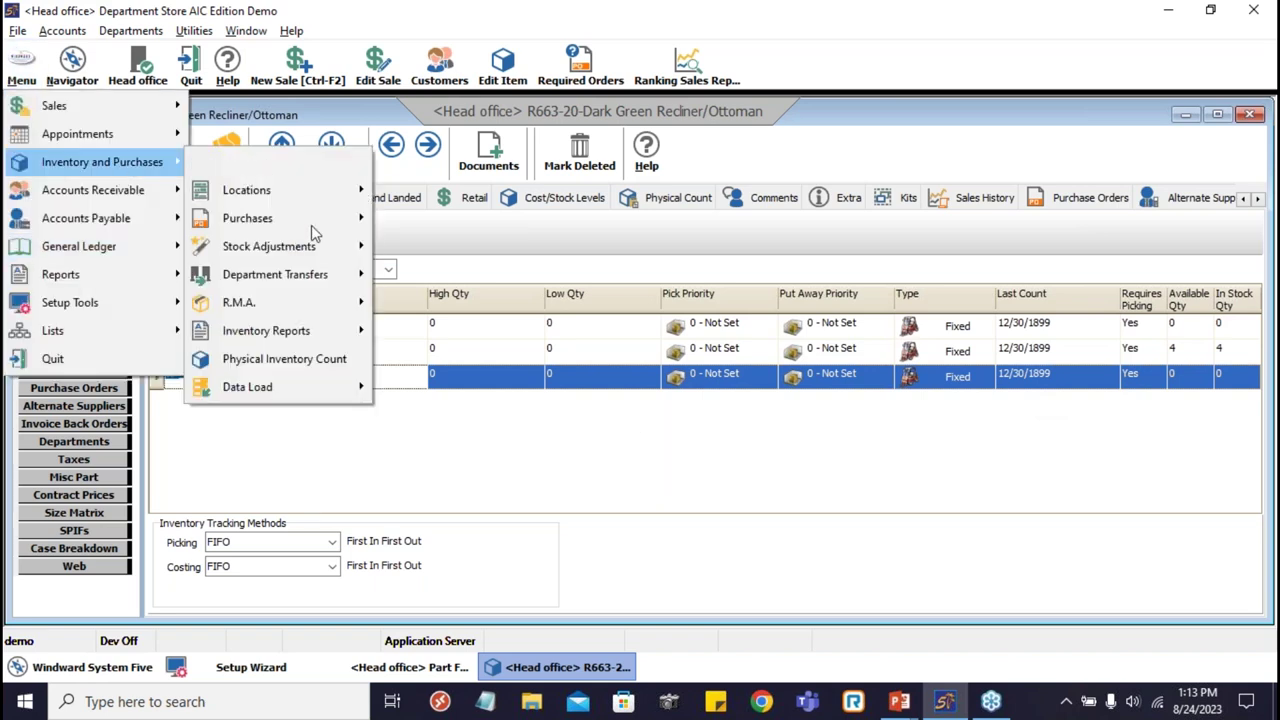
# - Open Stock Move from Stock Adjustments and start adding a part via Part Find
pyautogui.moveTo(281, 251)
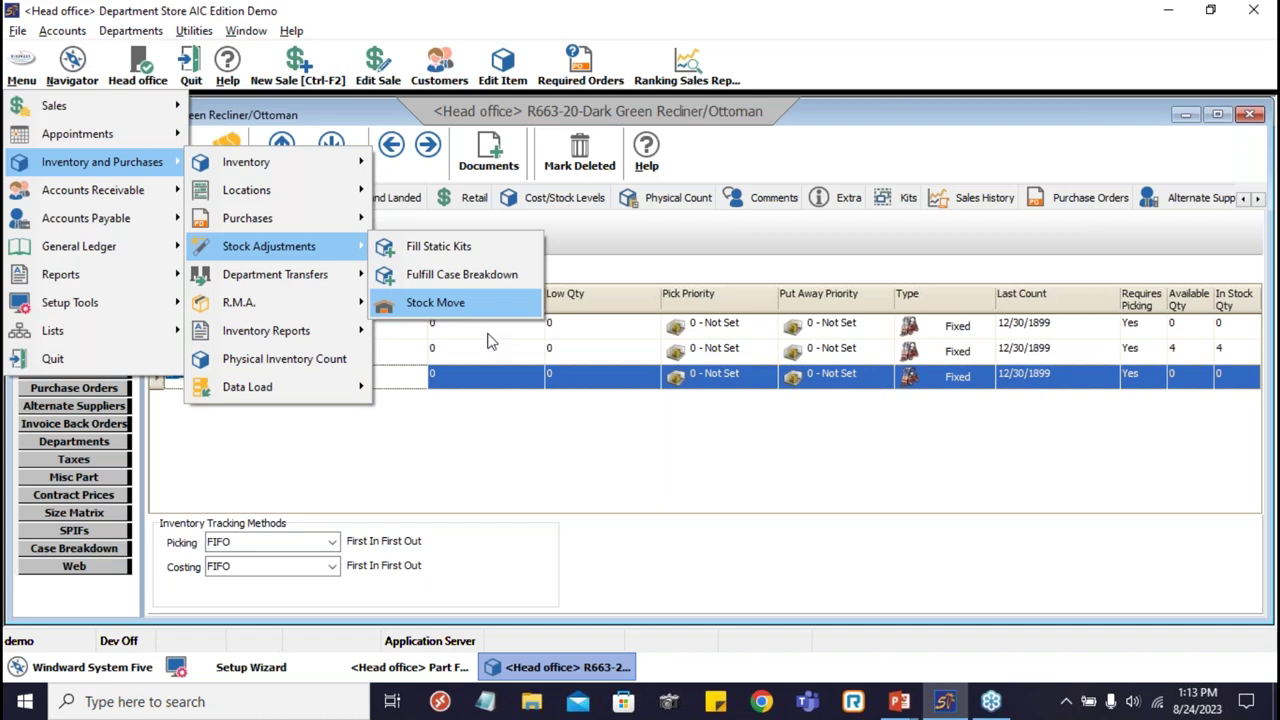
pyautogui.press('Return')
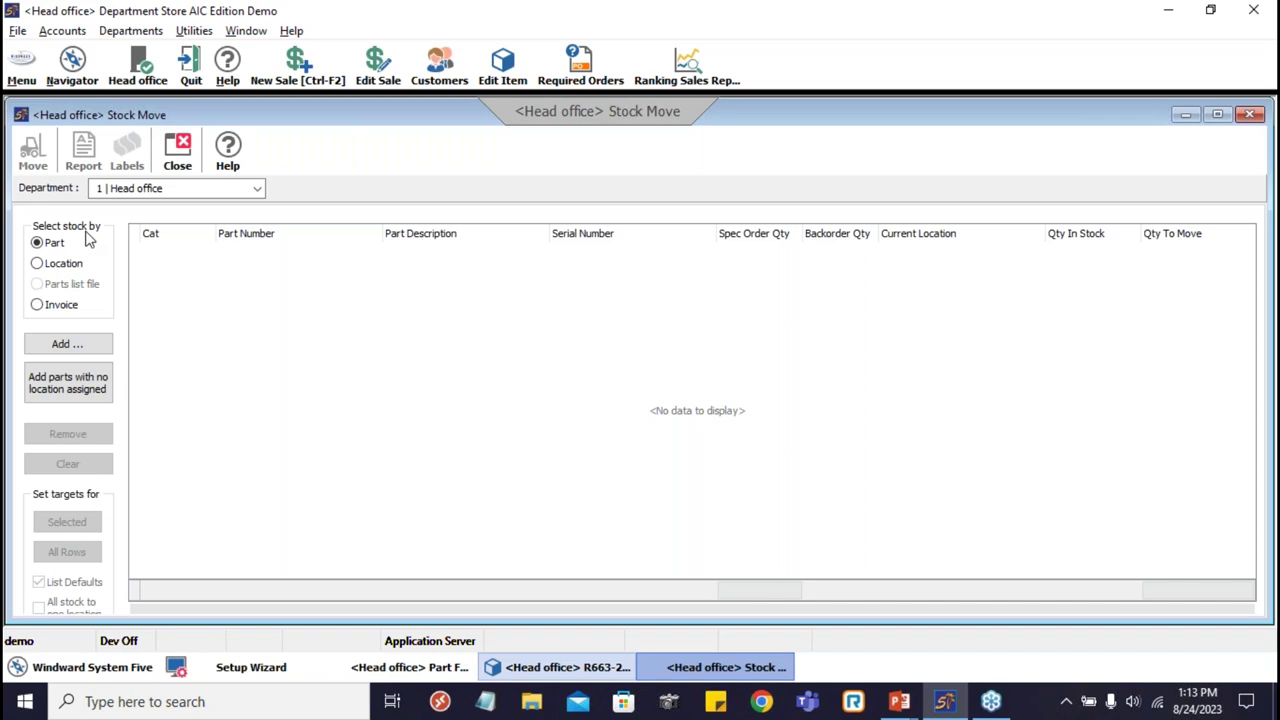
pyautogui.click(760, 657)
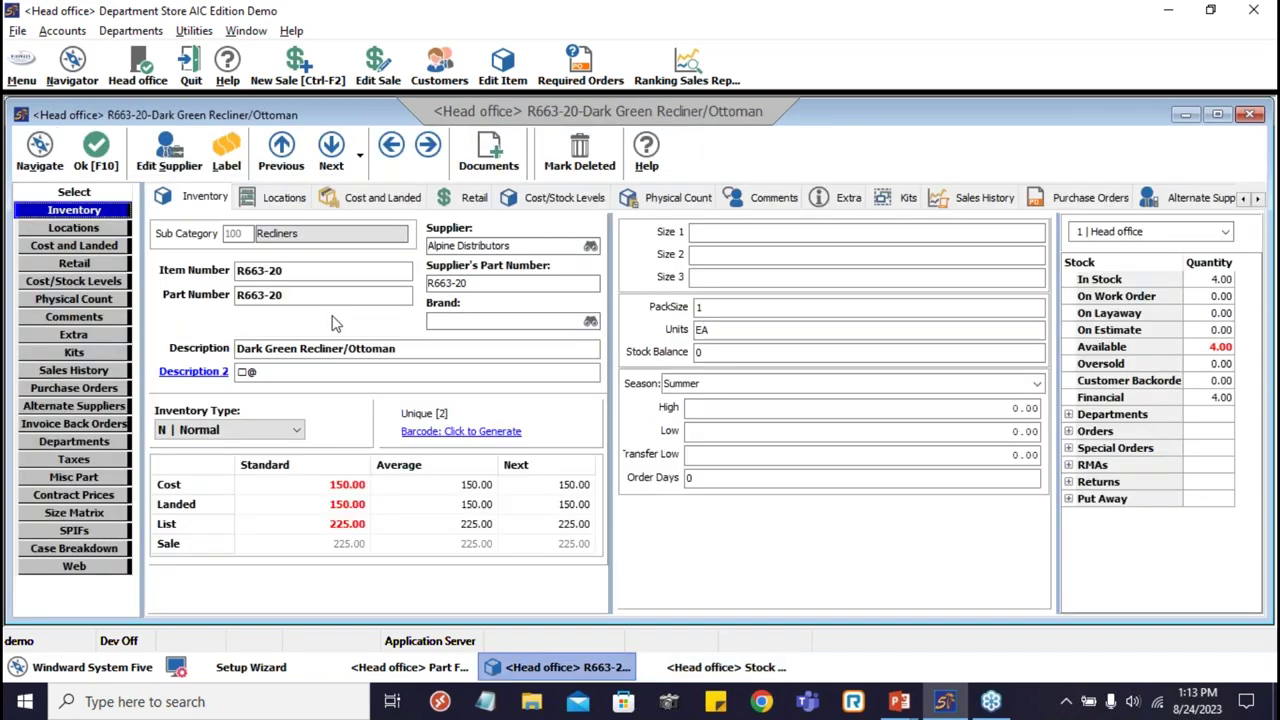
pyautogui.click(615, 668)
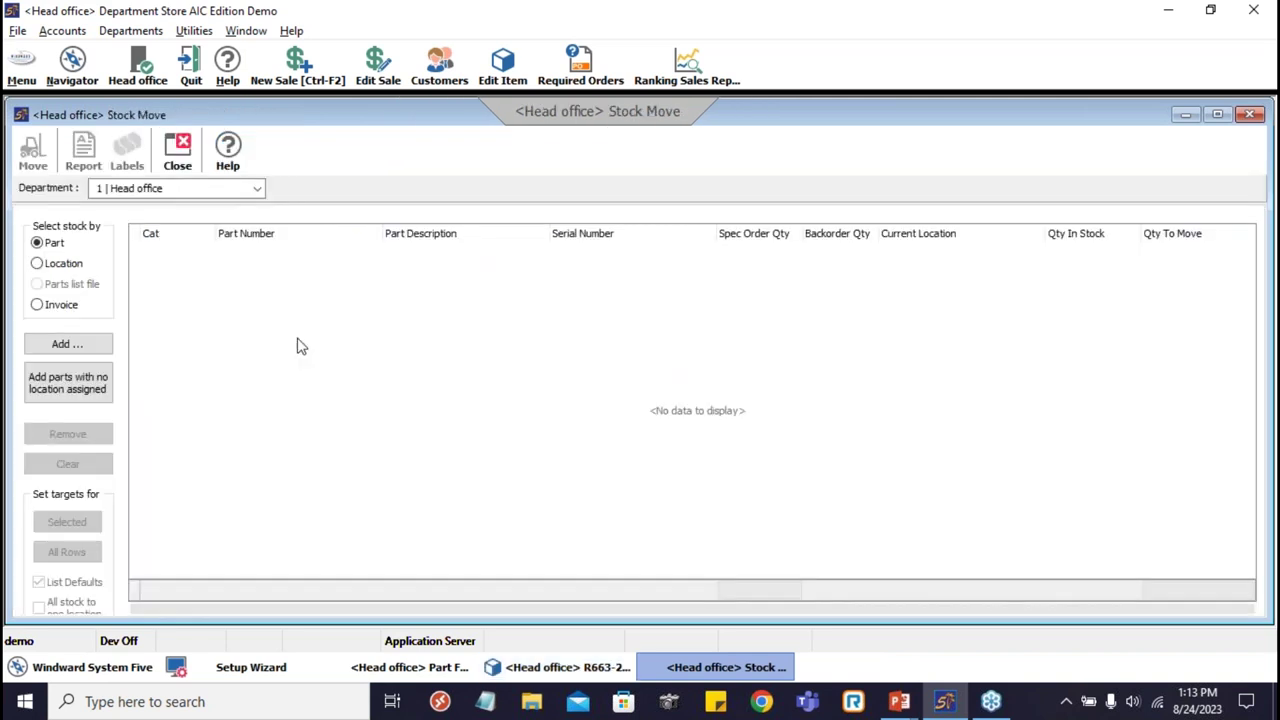
pyautogui.hotkey('alt', 'Tab')
pyautogui.hotkey('alt', 'Tab')
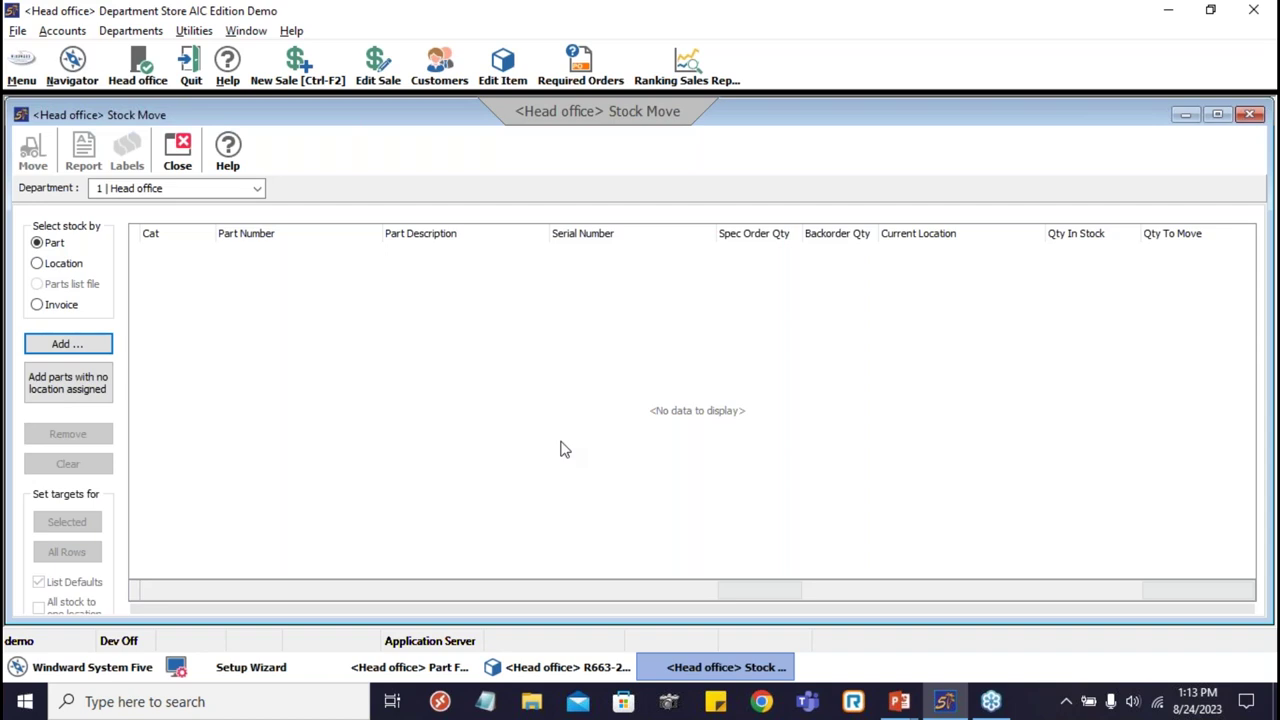
pyautogui.press('Return')
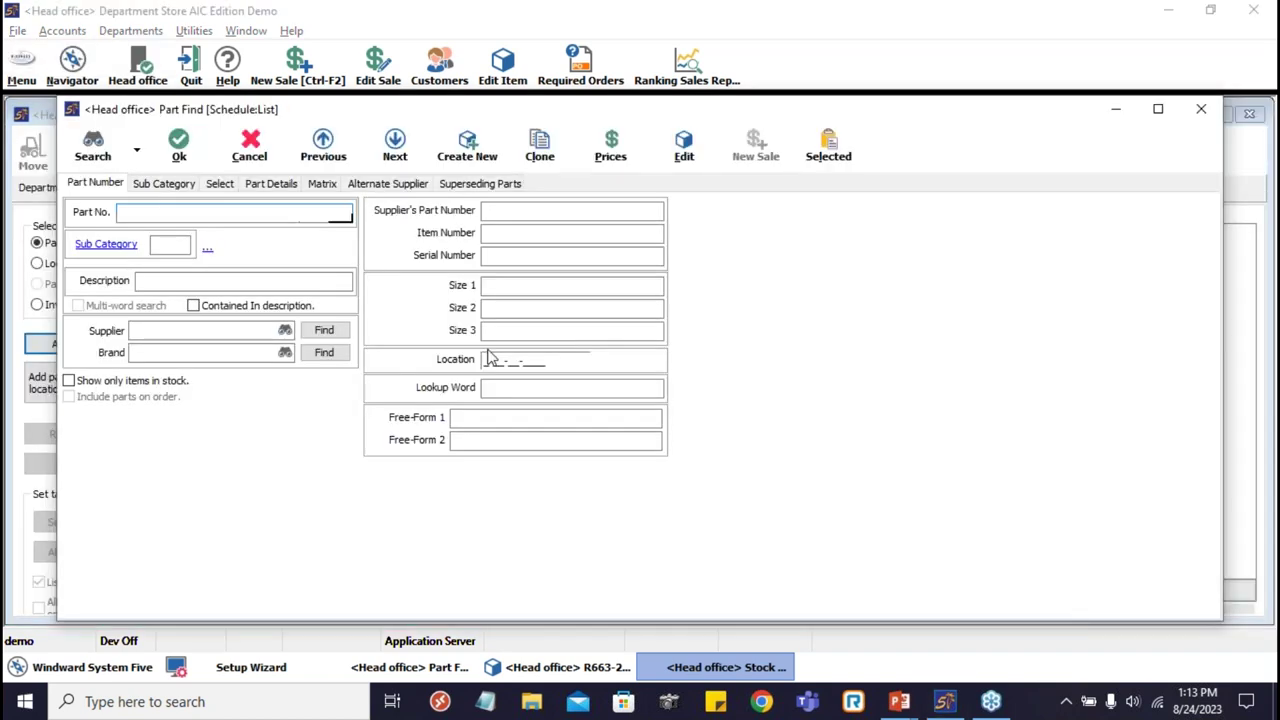
# - Search parts and add R663-20 Dark Green Recliner/Ottoman to the stock move from W-4-4-C
pyautogui.press('Return')
pyautogui.click(826, 492)
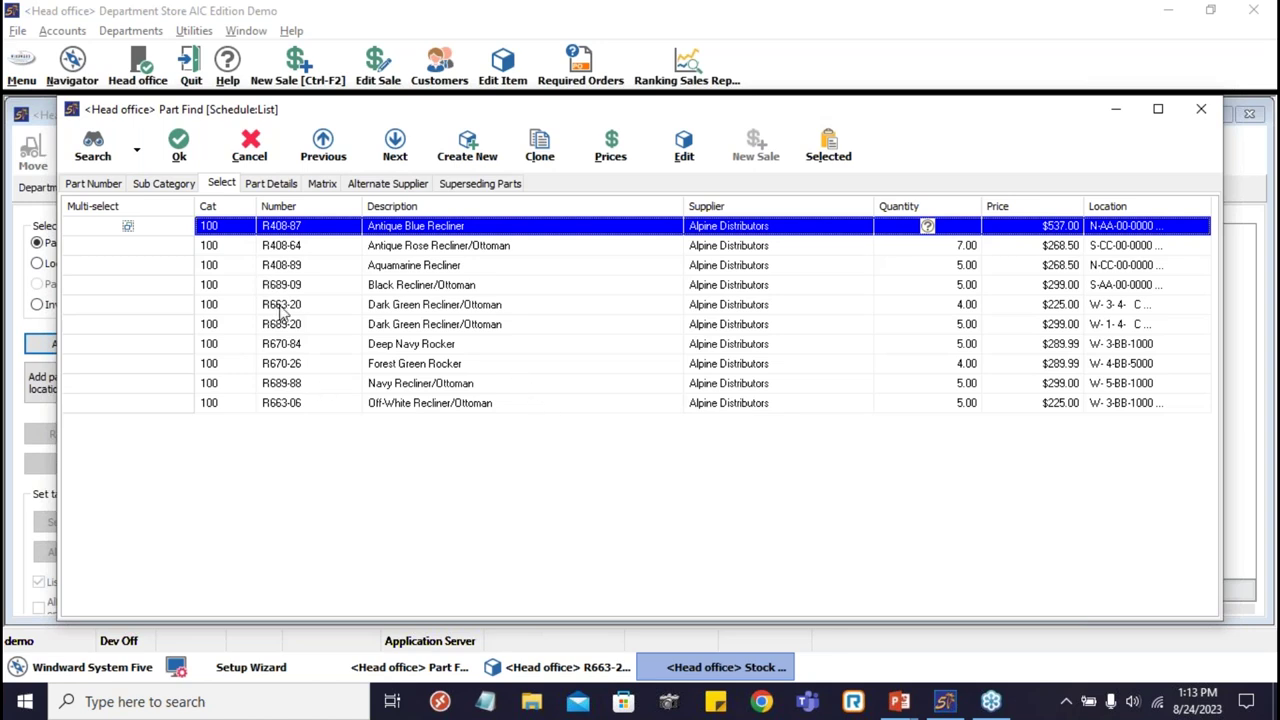
pyautogui.click(283, 306)
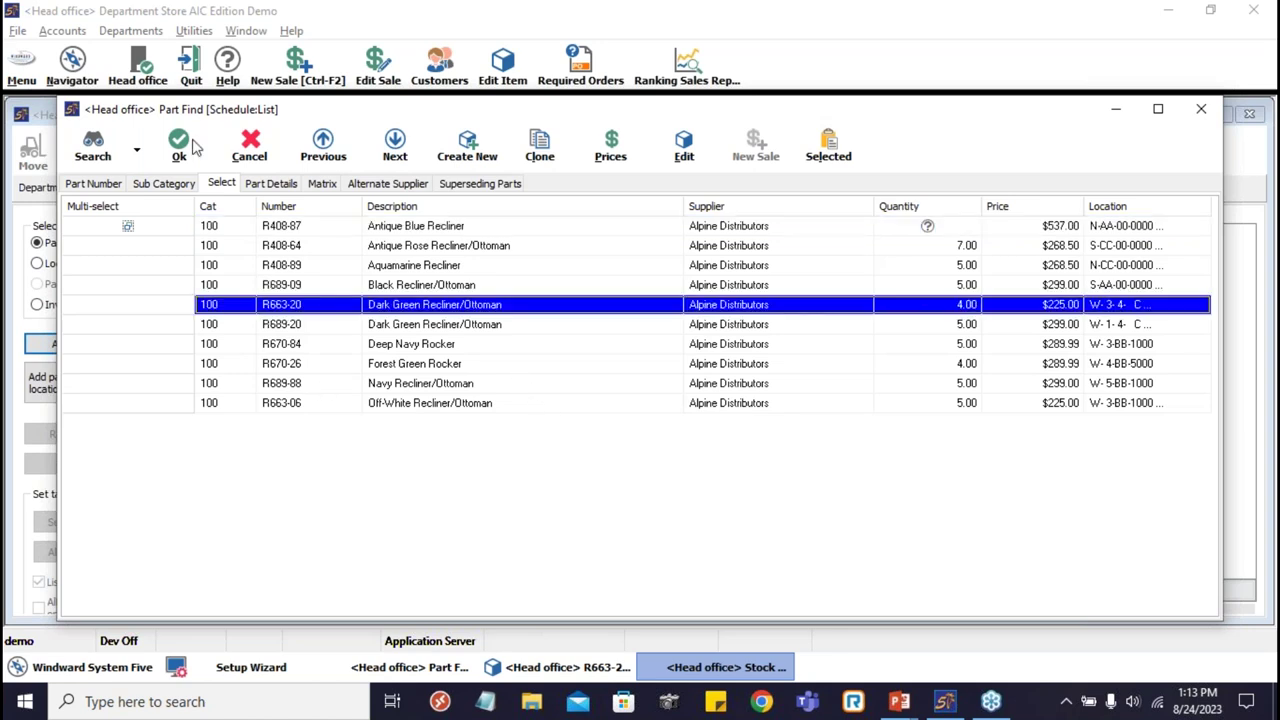
pyautogui.click(180, 146)
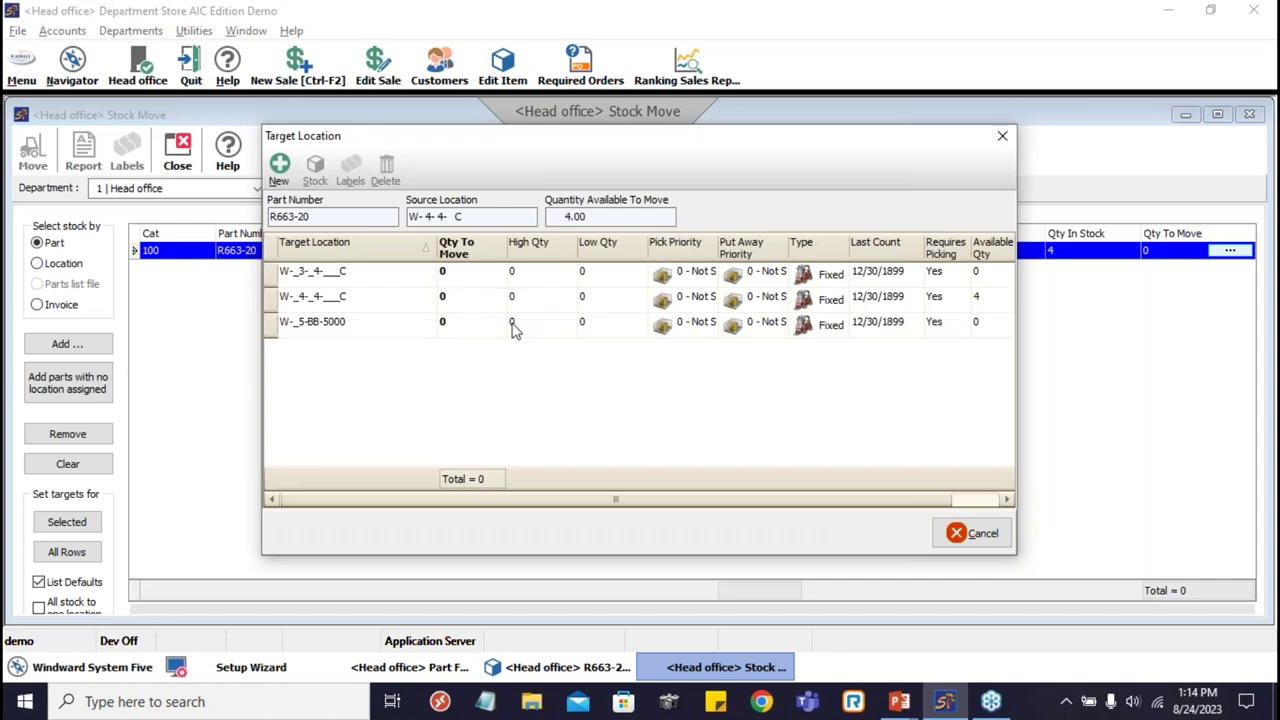
# - Enter quantities to move of 2 for W-5-BB-5000 and 1 for W-3-4-C, then confirm
pyautogui.click(457, 323)
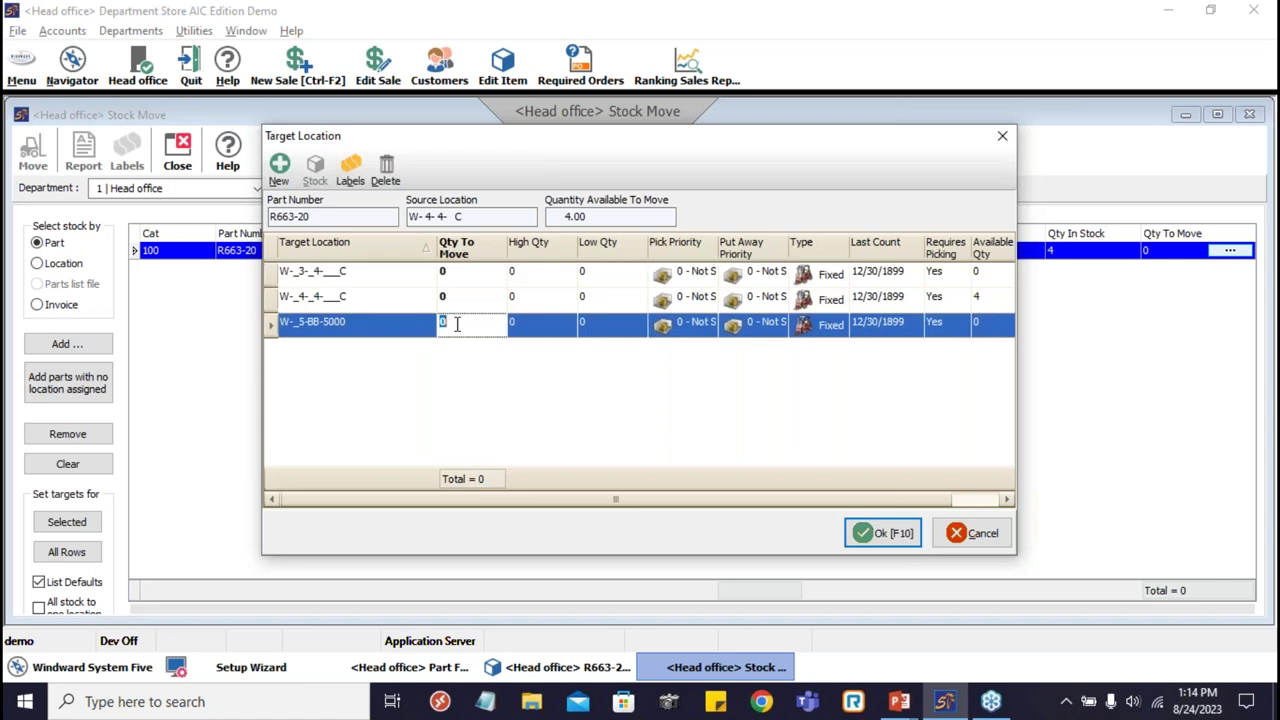
pyautogui.write('2')
pyautogui.click(450, 276)
pyautogui.write('1')
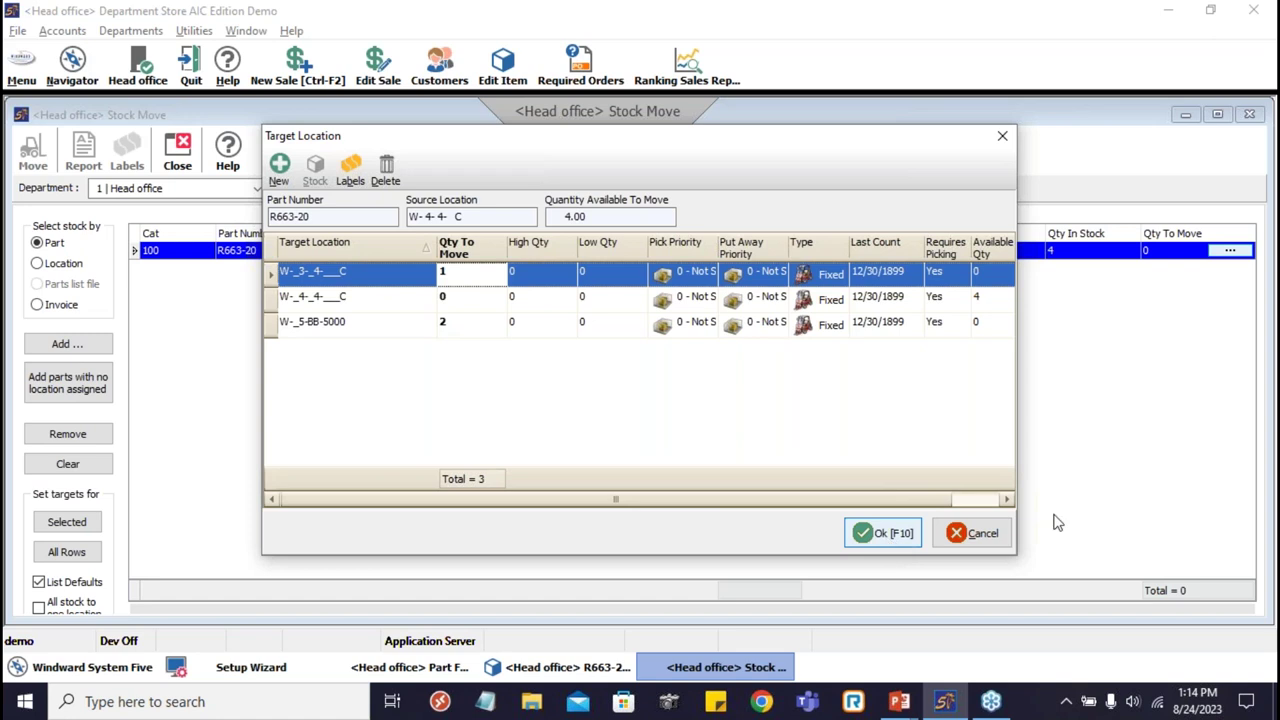
pyautogui.press('F10')
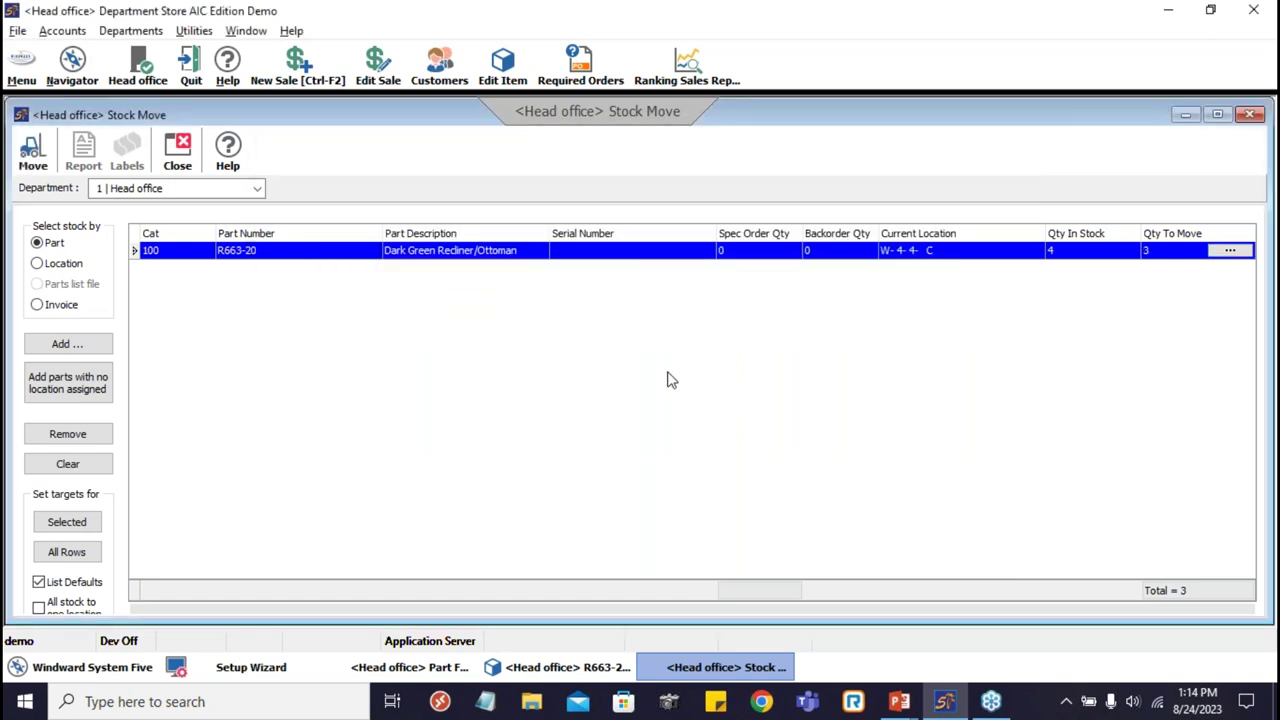
# - Execute the 3-unit move, acknowledge completion, and review the W-3-4-C and W-5-BB-5000 lines
pyautogui.click(32, 152)
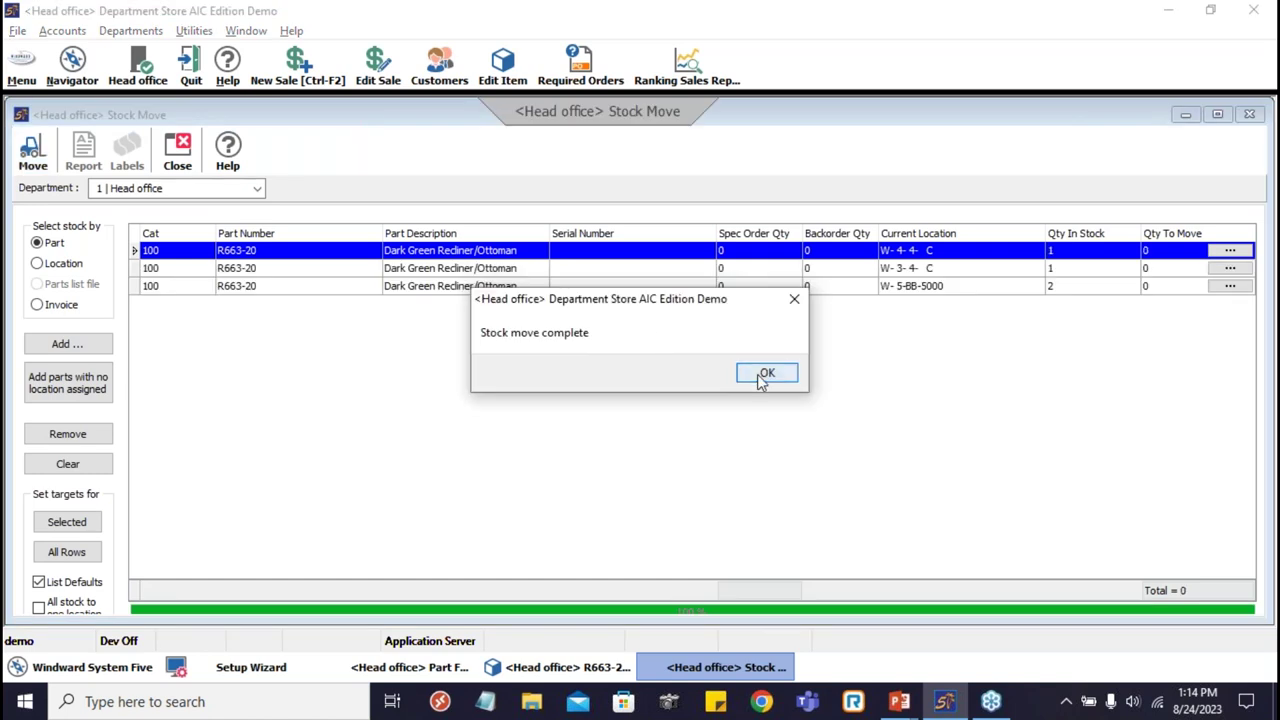
pyautogui.click(765, 375)
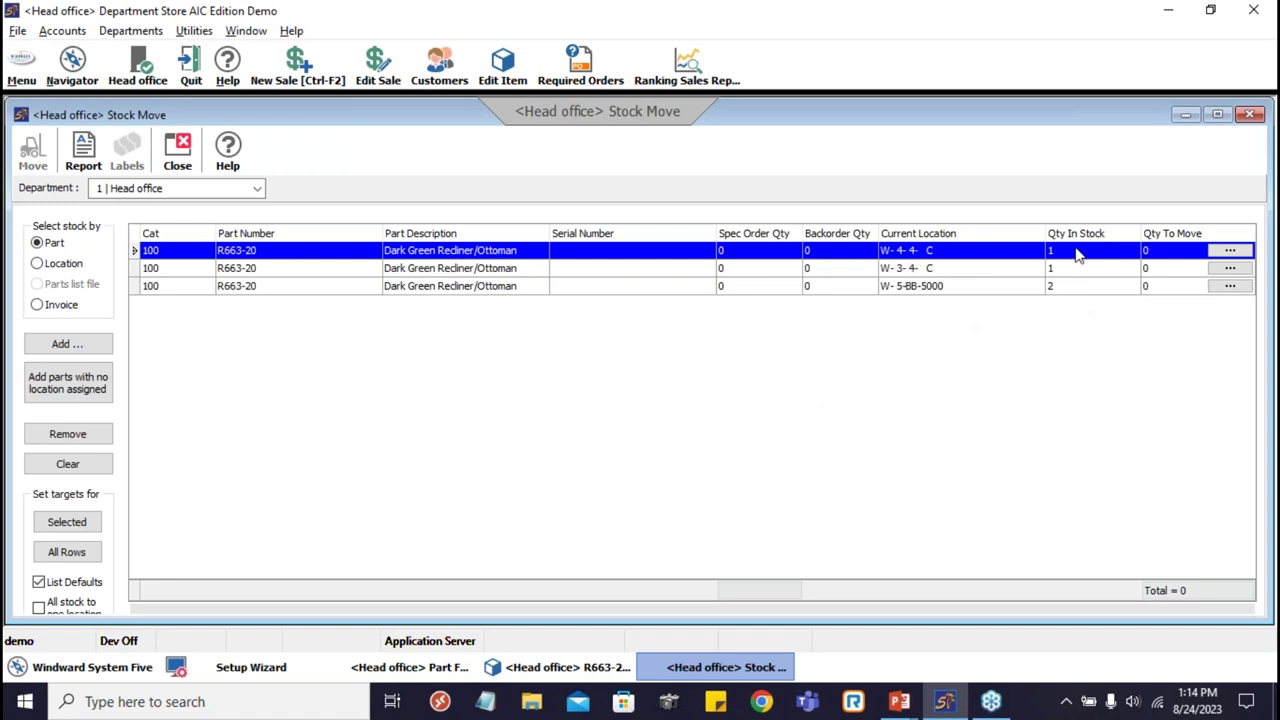
pyautogui.click(920, 270)
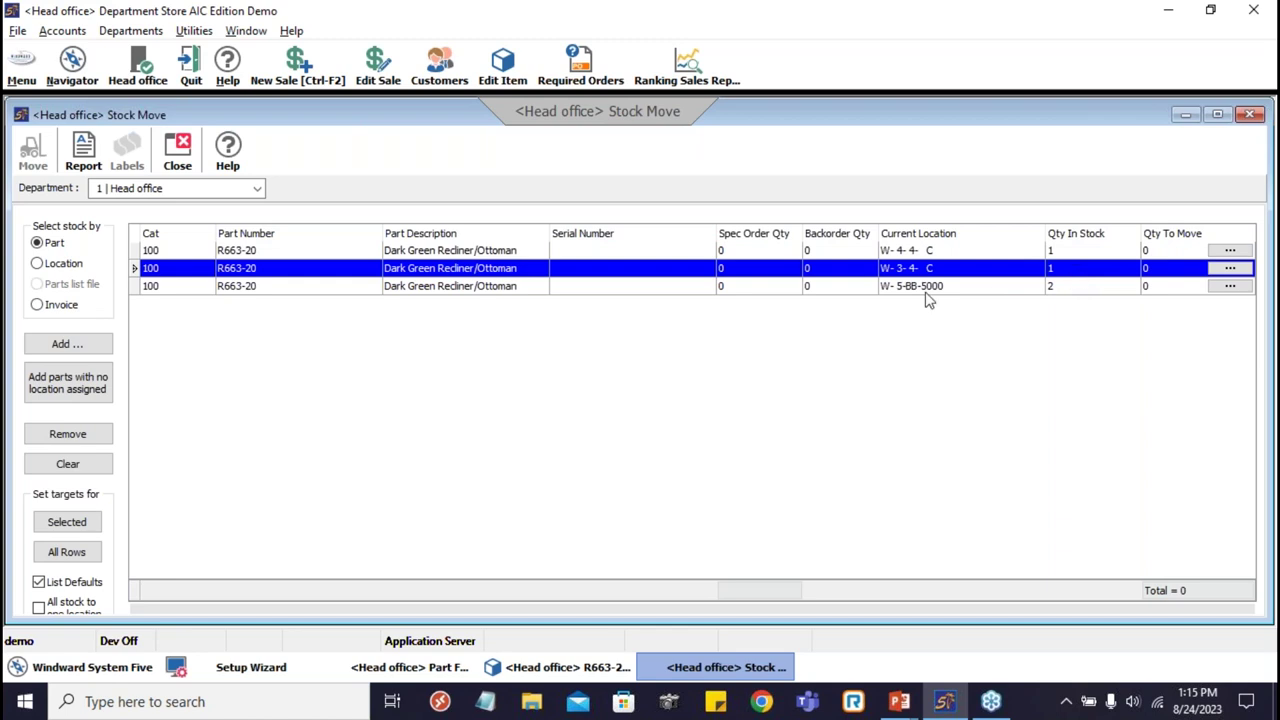
pyautogui.click(924, 290)
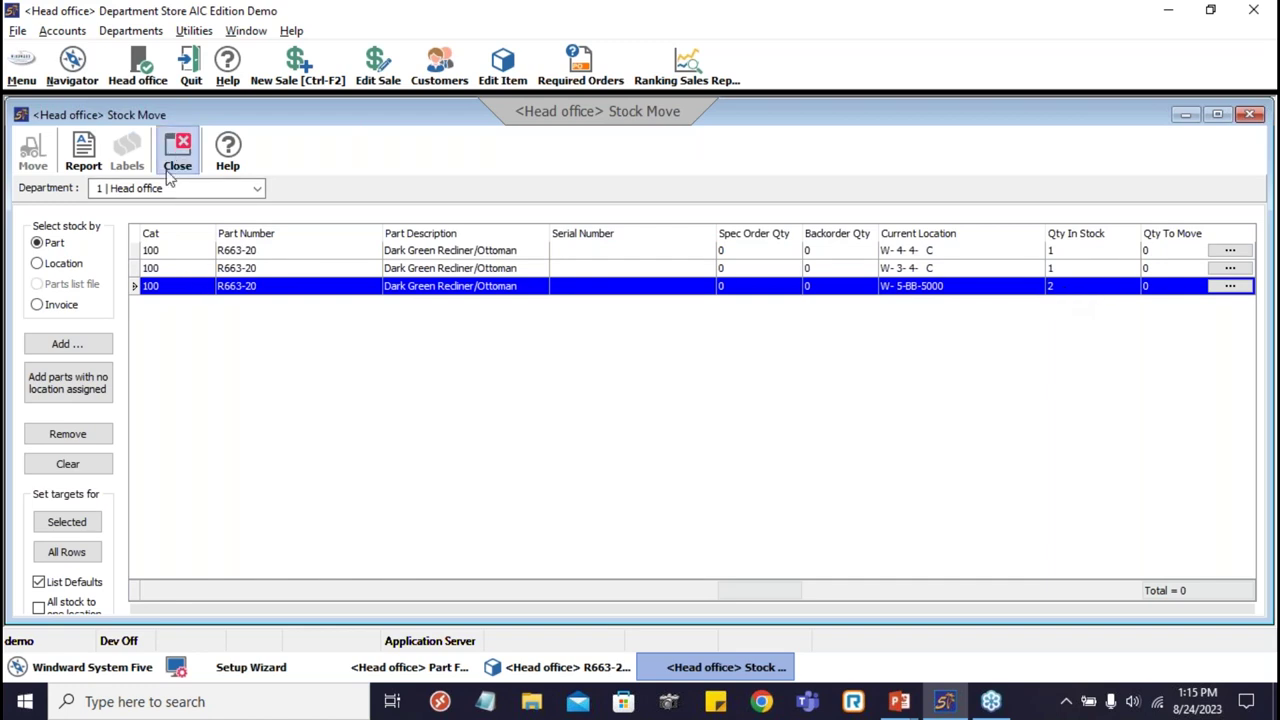
# - Clear the Stock Move grid, then set it to select stock by invoice instead of location
pyautogui.click(37, 264)
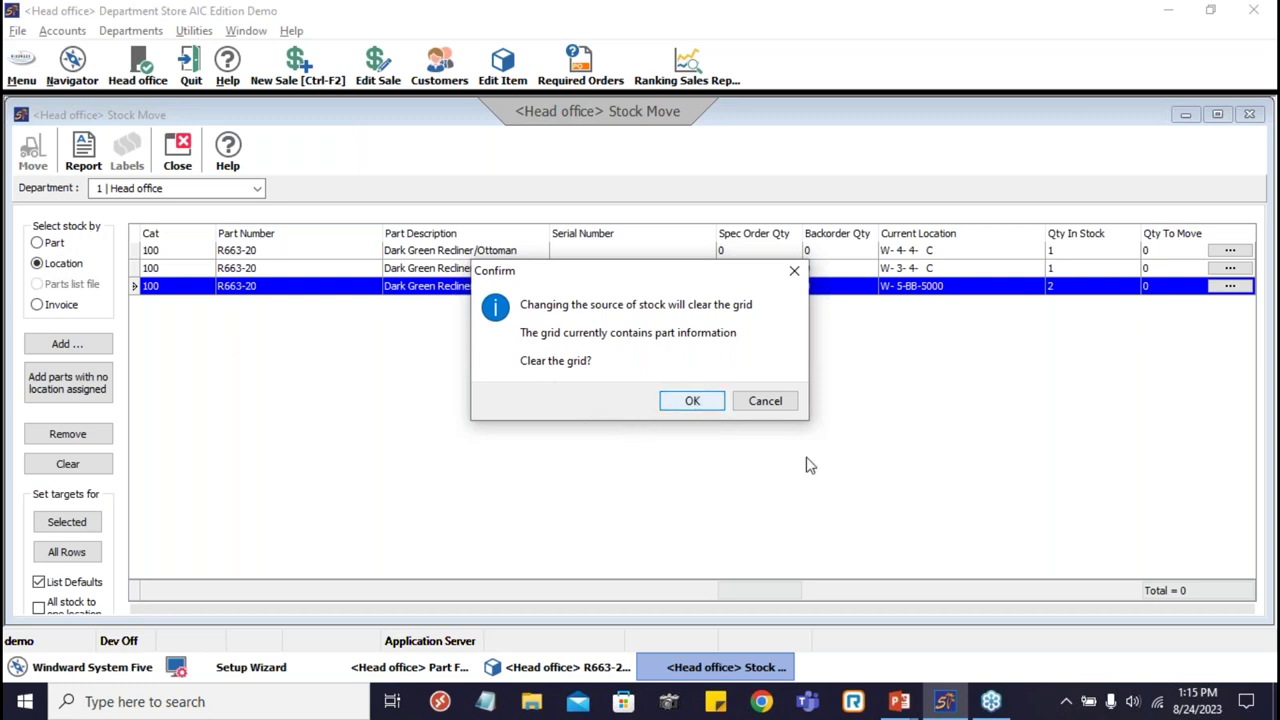
pyautogui.press('Return')
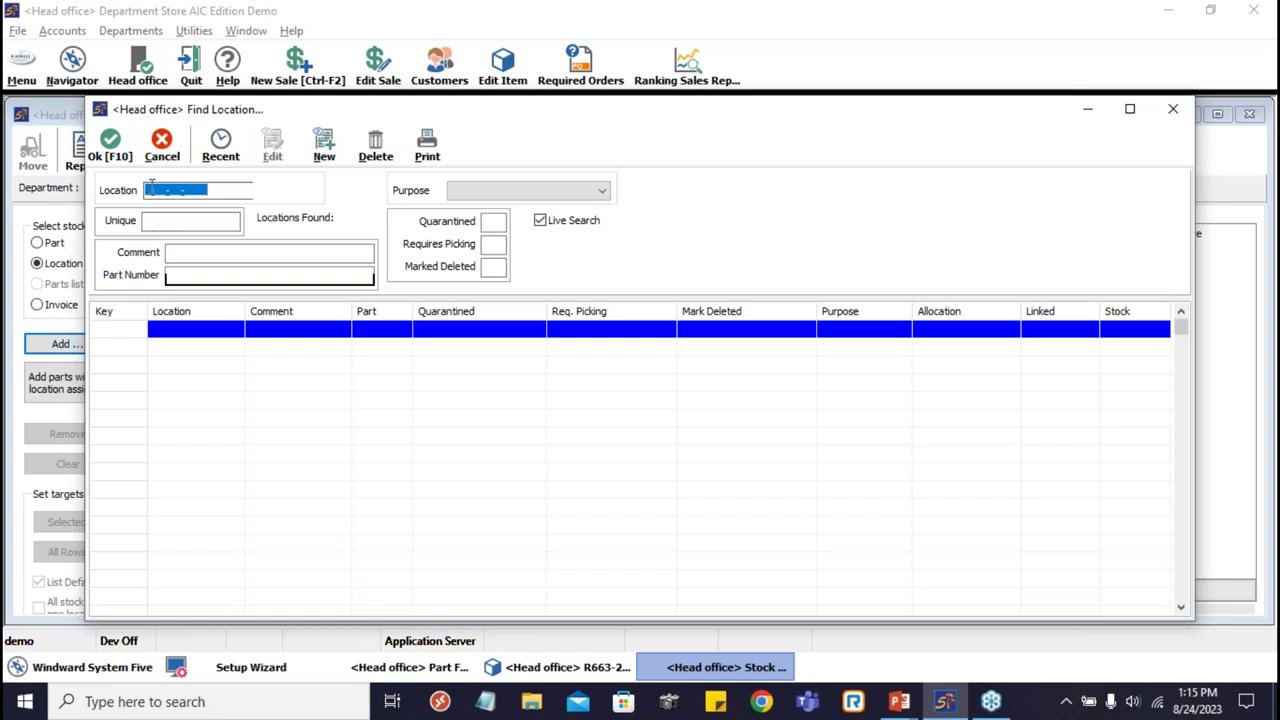
pyautogui.click(220, 144)
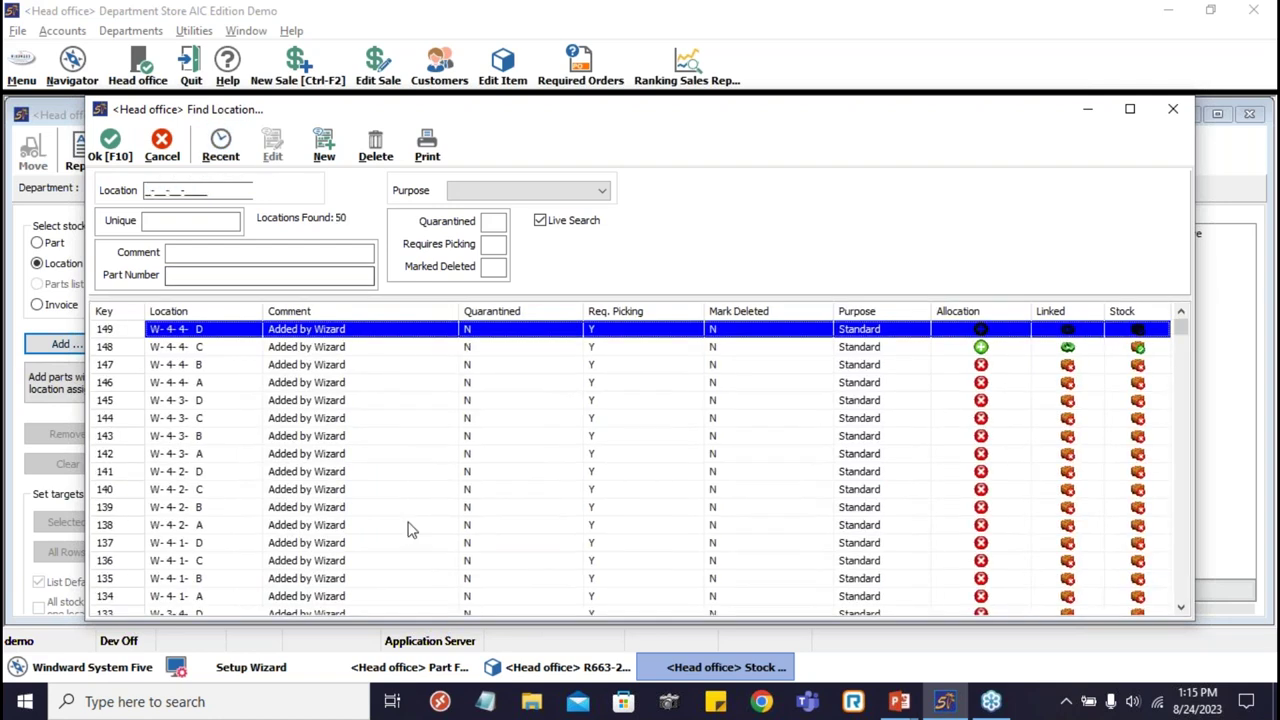
pyautogui.click(410, 542)
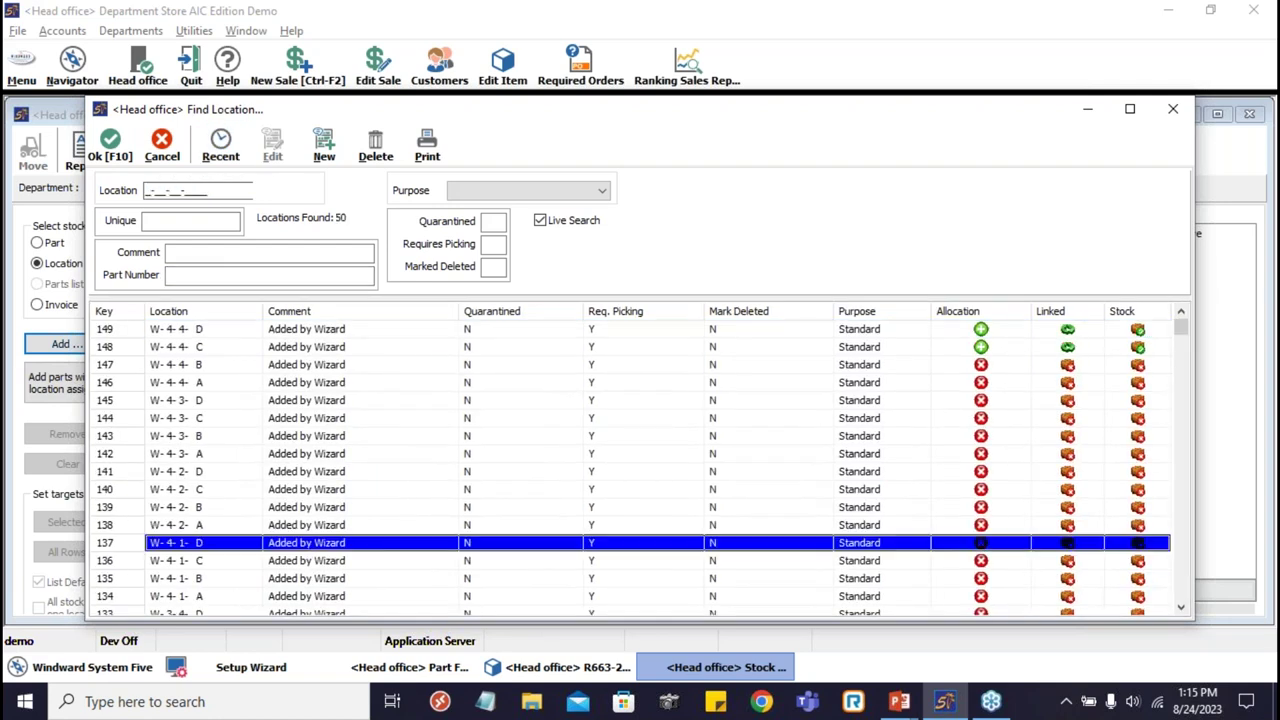
pyautogui.click(165, 148)
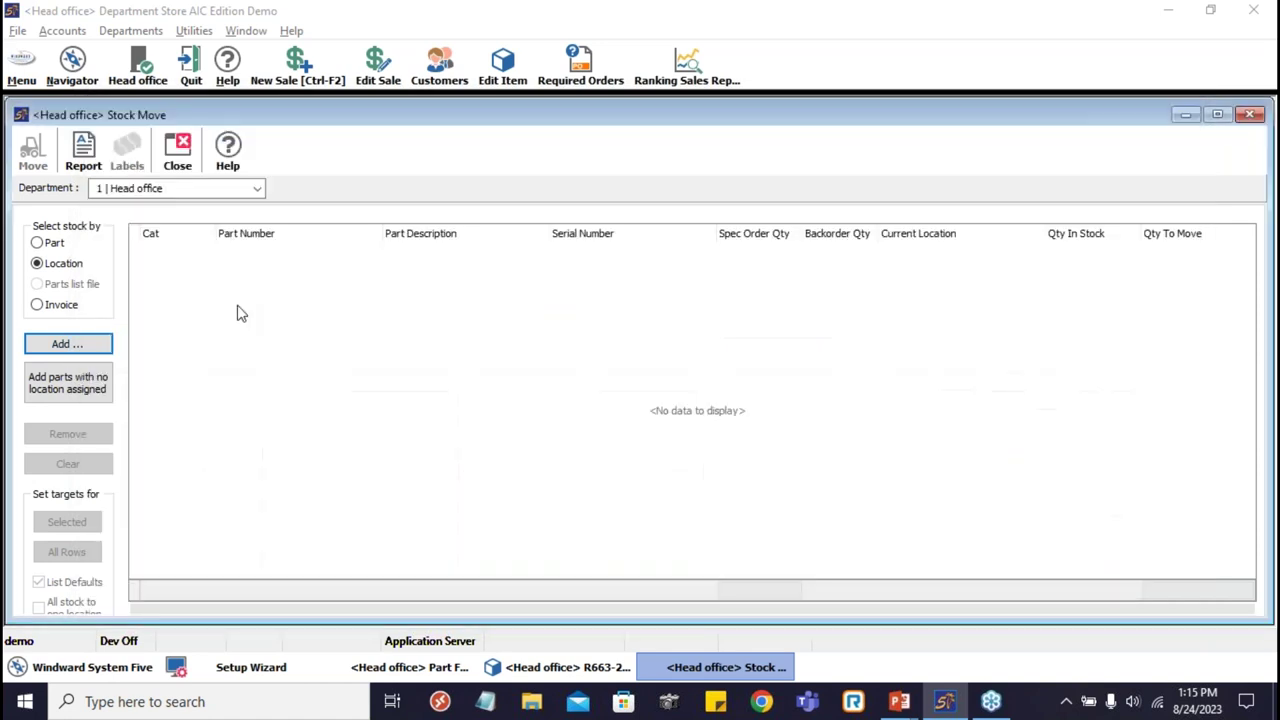
pyautogui.click(48, 280)
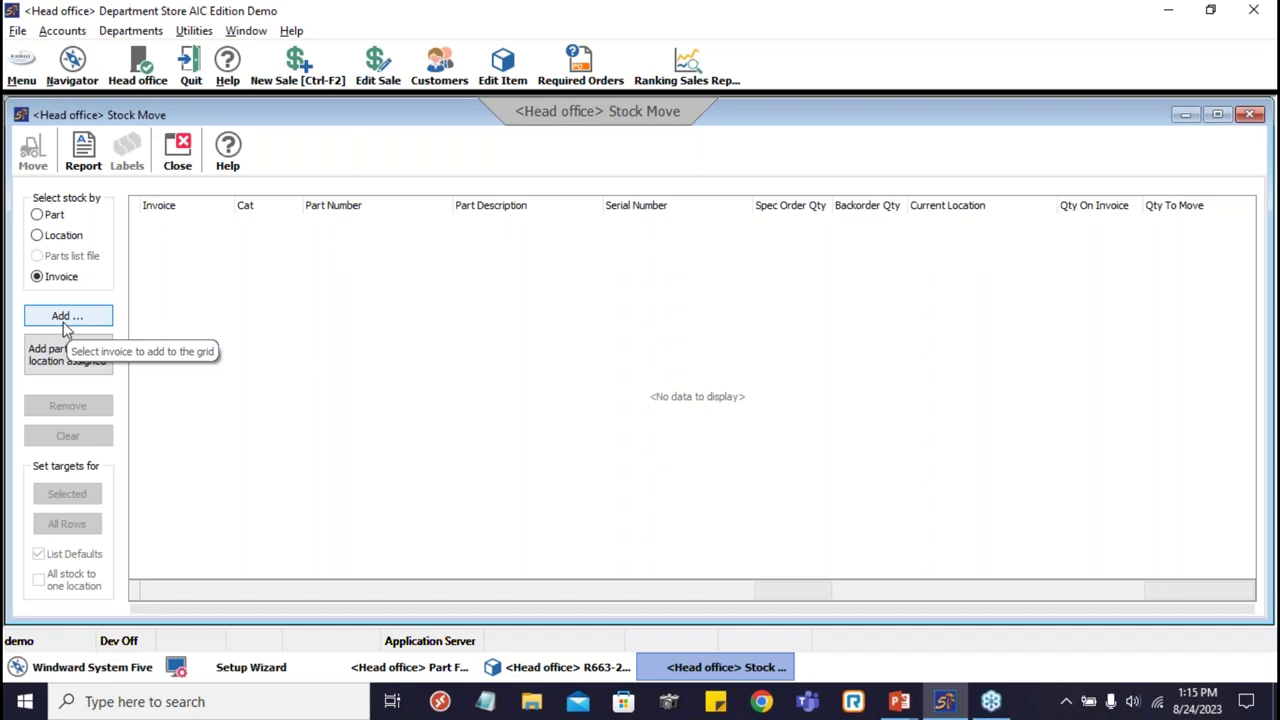
# - Add invoice 000015's items R408-64 and R670-26 to the Stock Move grid
pyautogui.click(63, 323)
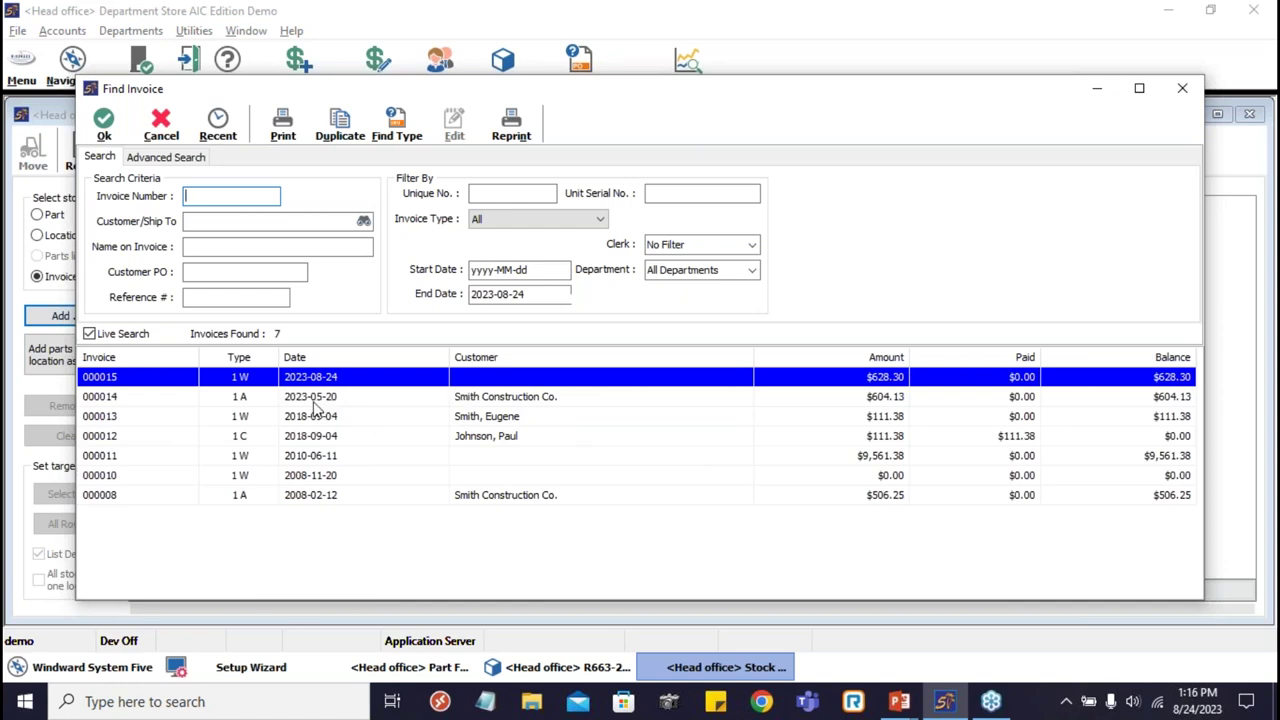
pyautogui.click(313, 405)
pyautogui.click(302, 383)
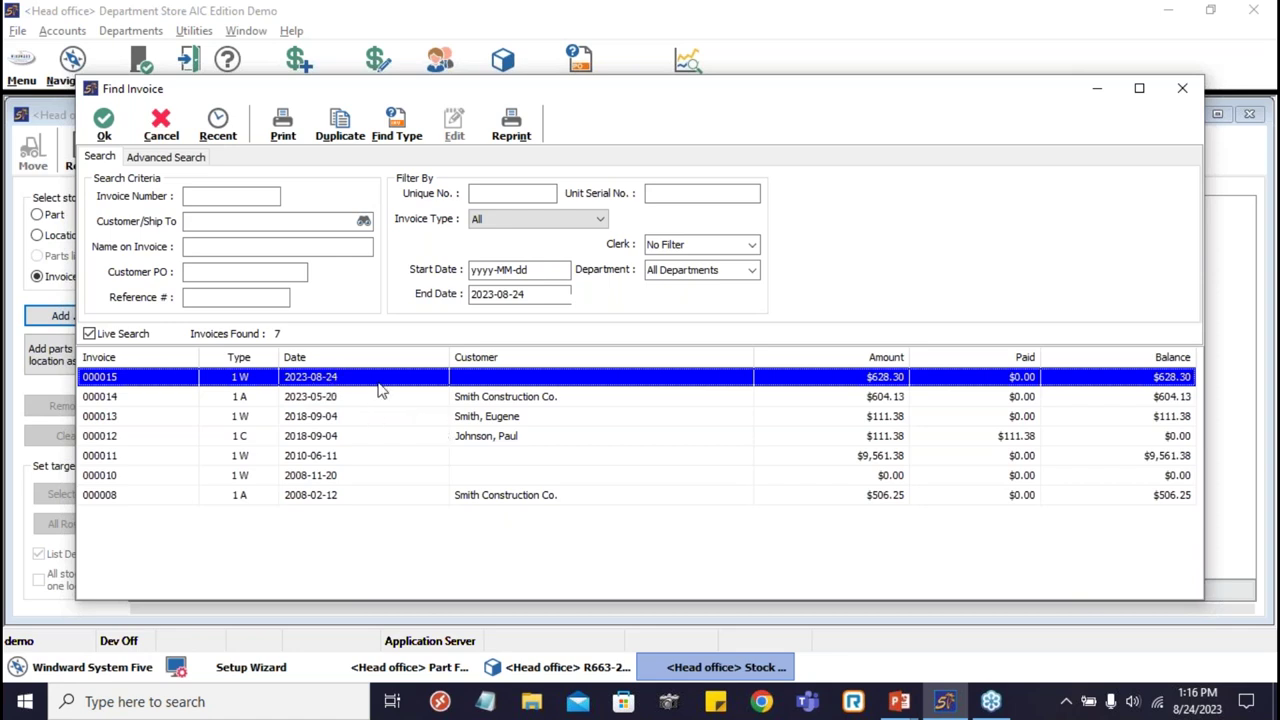
pyautogui.click(104, 128)
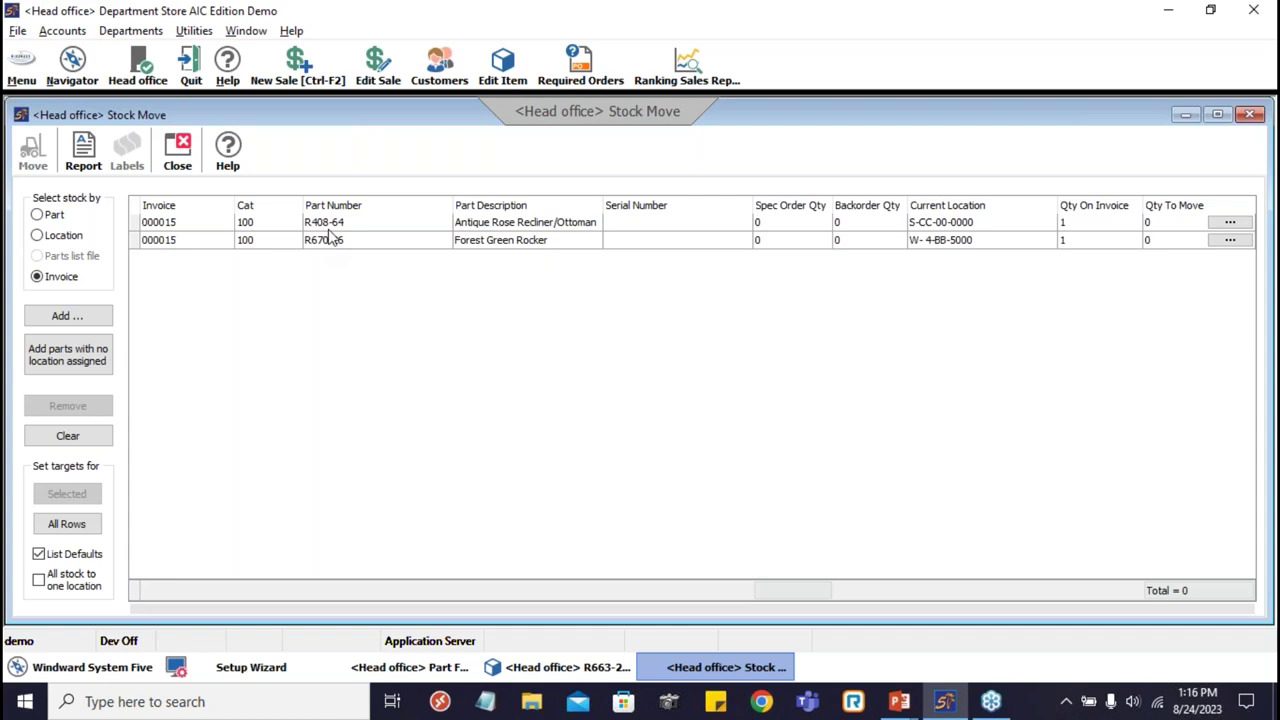
pyautogui.click(22, 68)
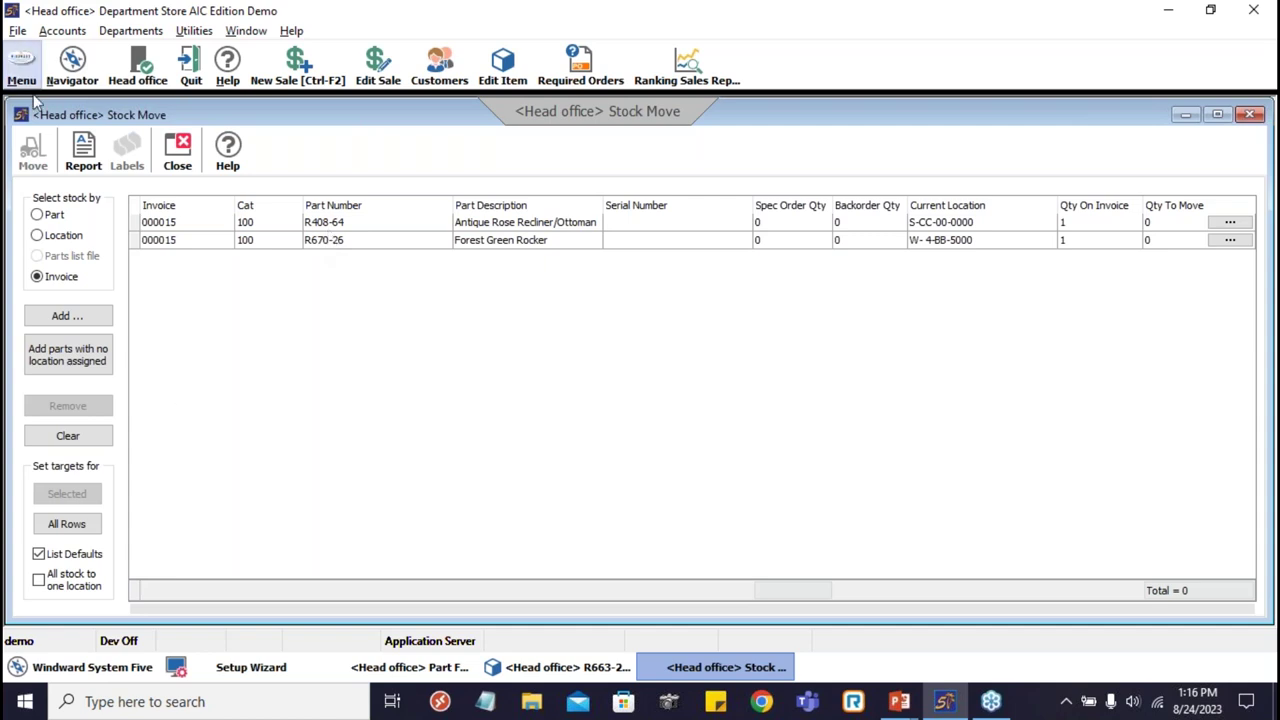
pyautogui.click(575, 147)
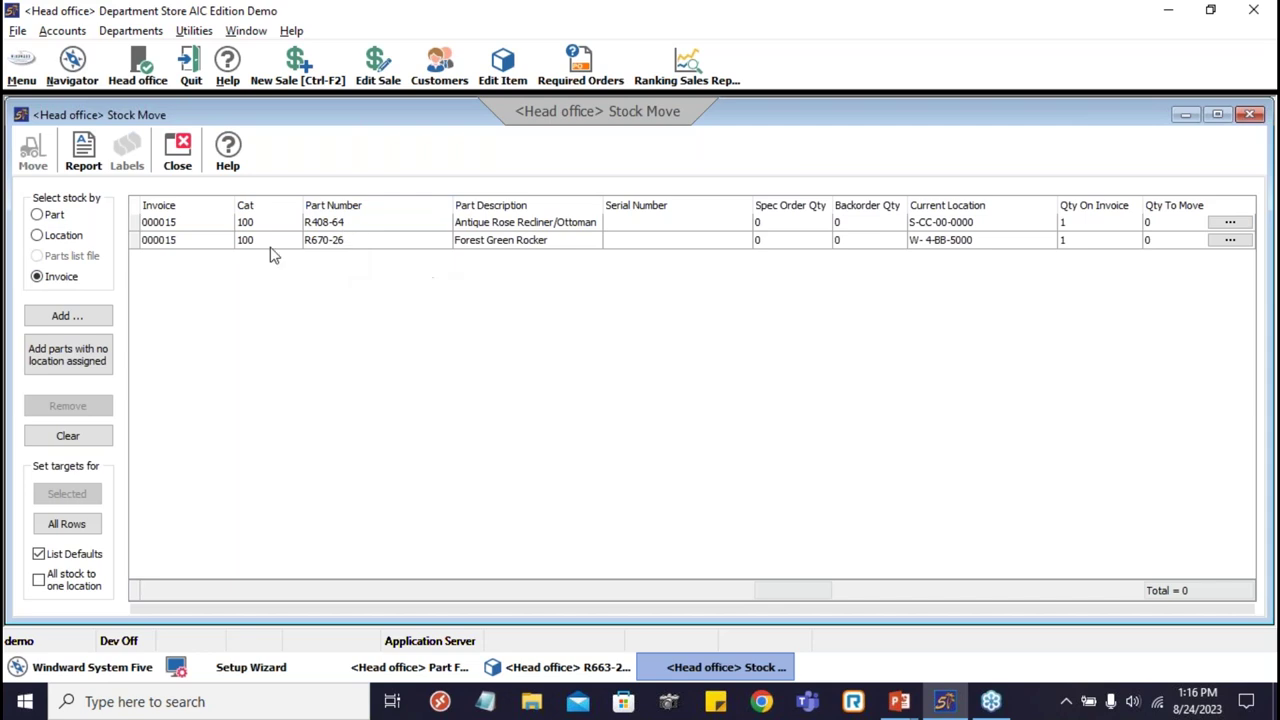
# - Review the Antique Rose recliner's target locations without changes, then close Stock Move
pyautogui.click(1230, 223)
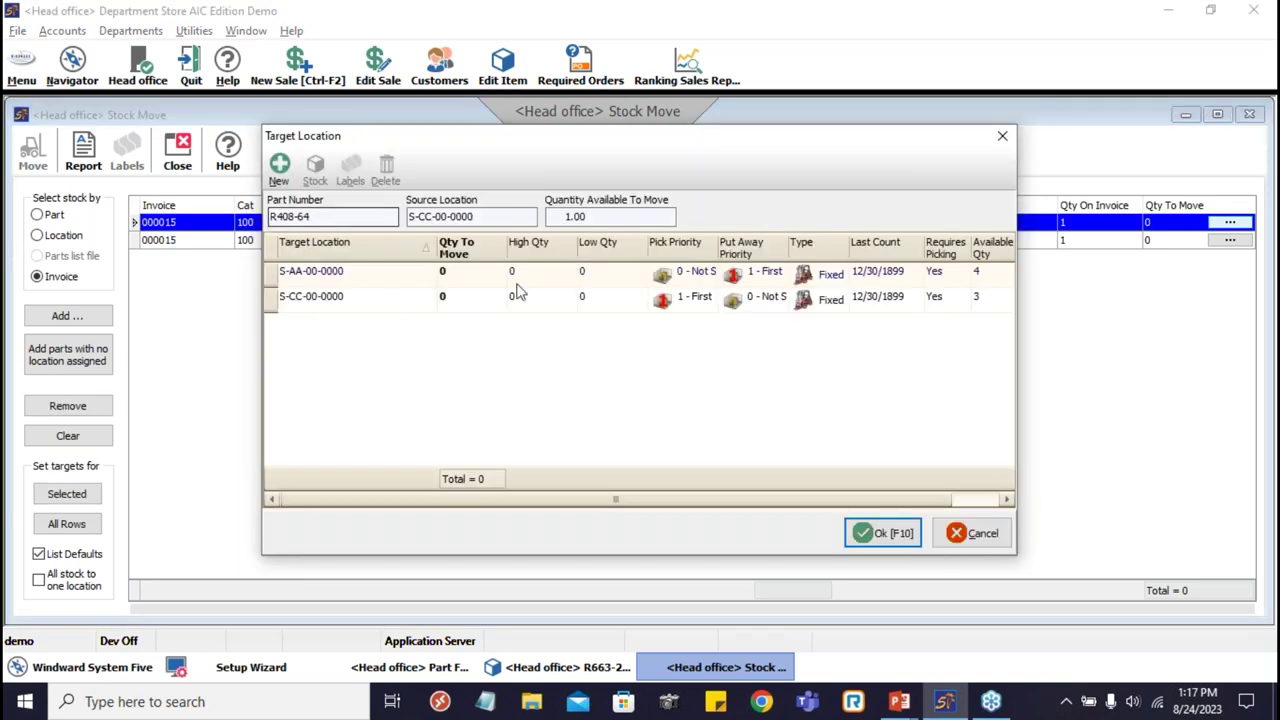
pyautogui.click(465, 296)
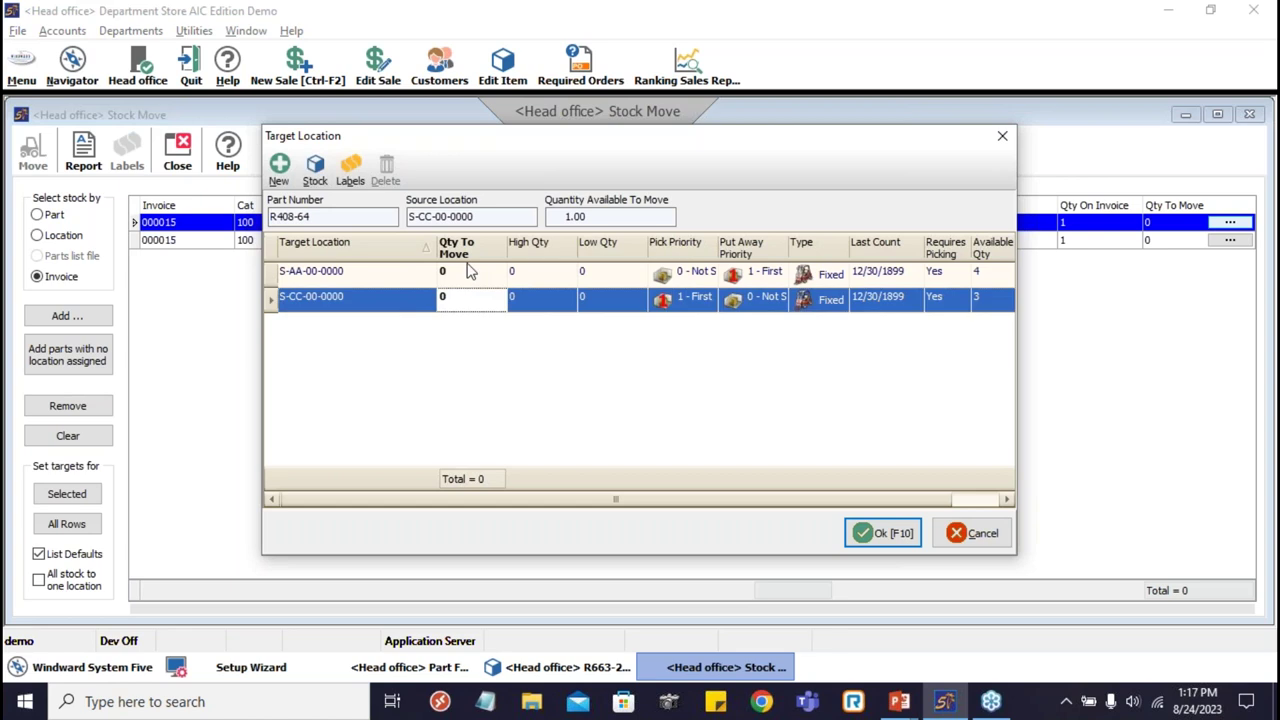
pyautogui.click(470, 272)
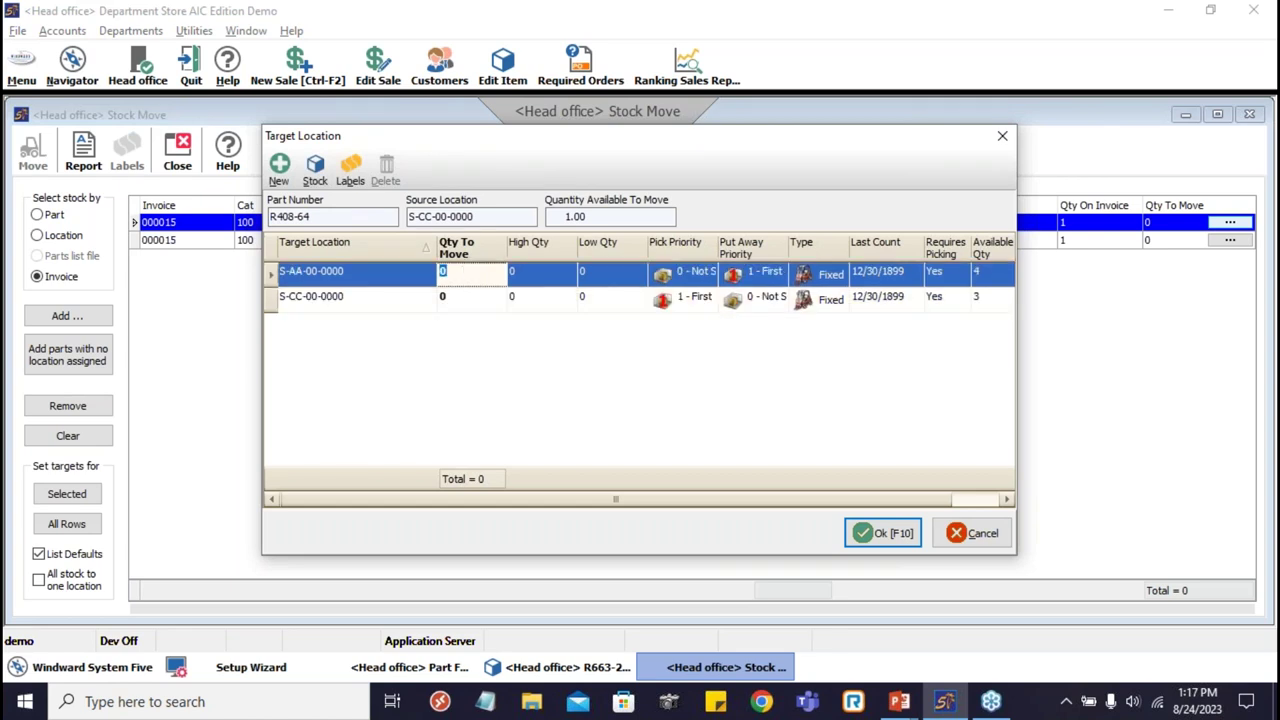
pyautogui.click(365, 297)
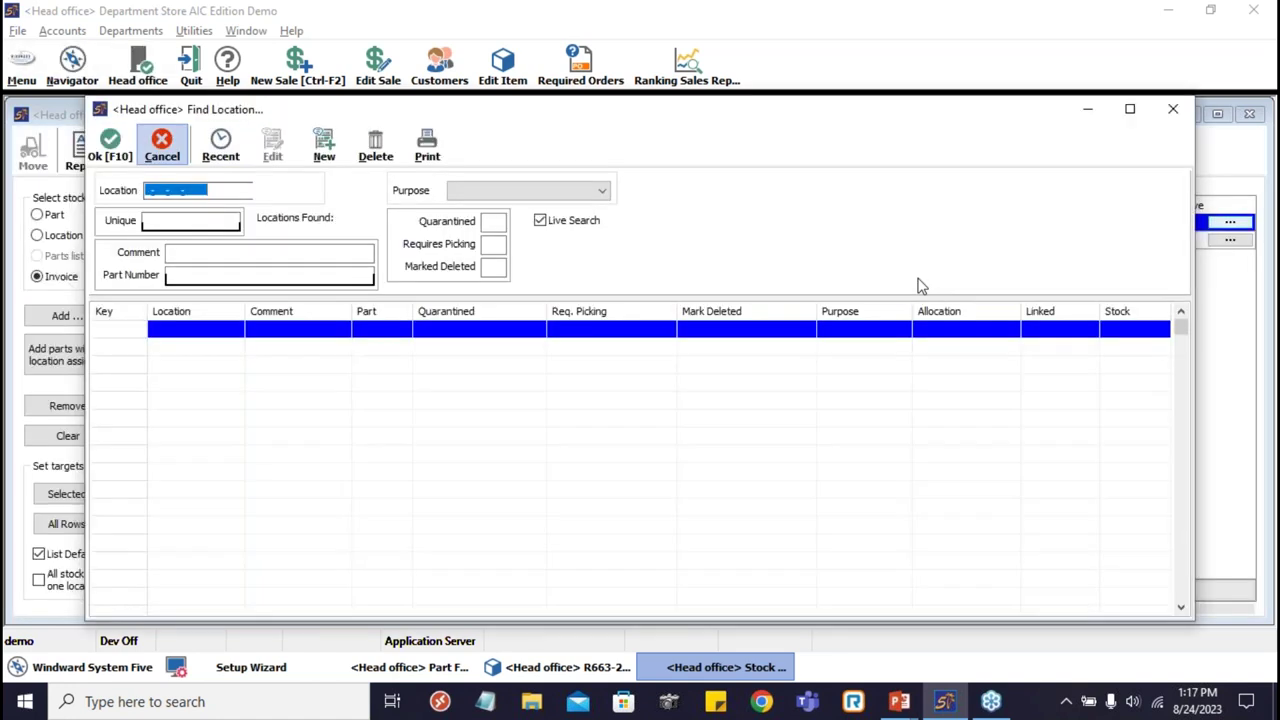
pyautogui.press('Return')
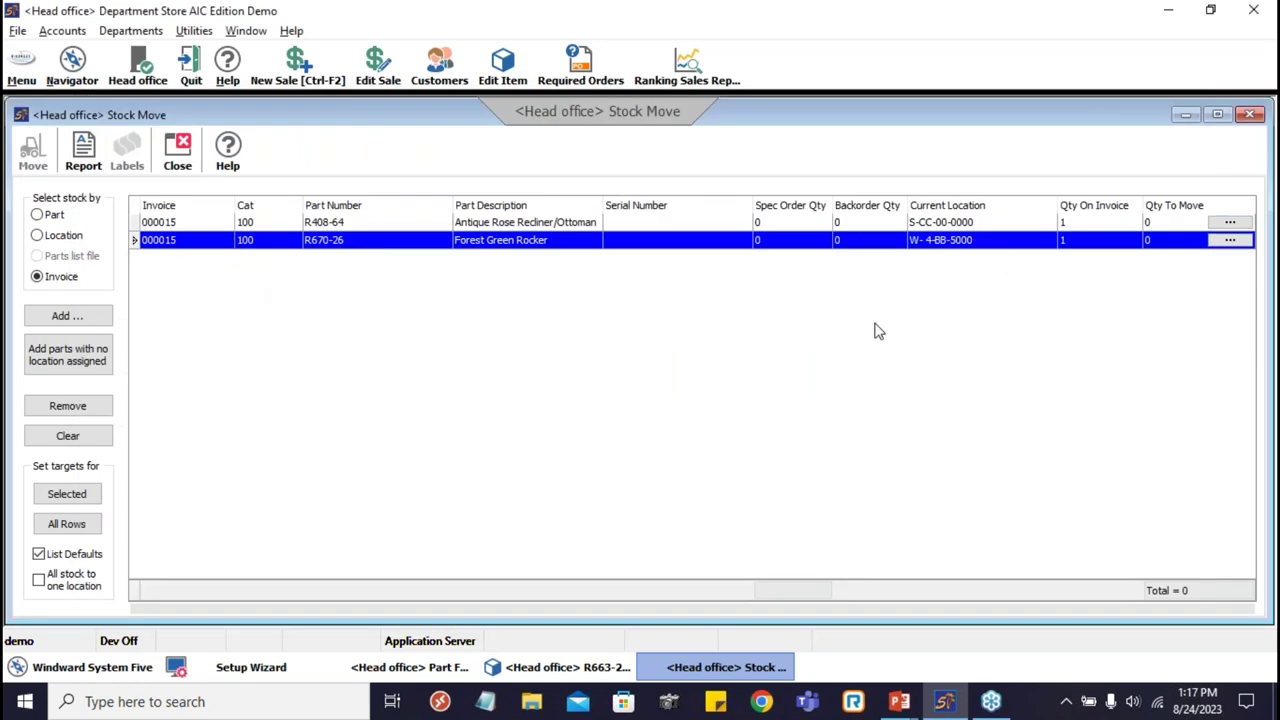
pyautogui.click(177, 150)
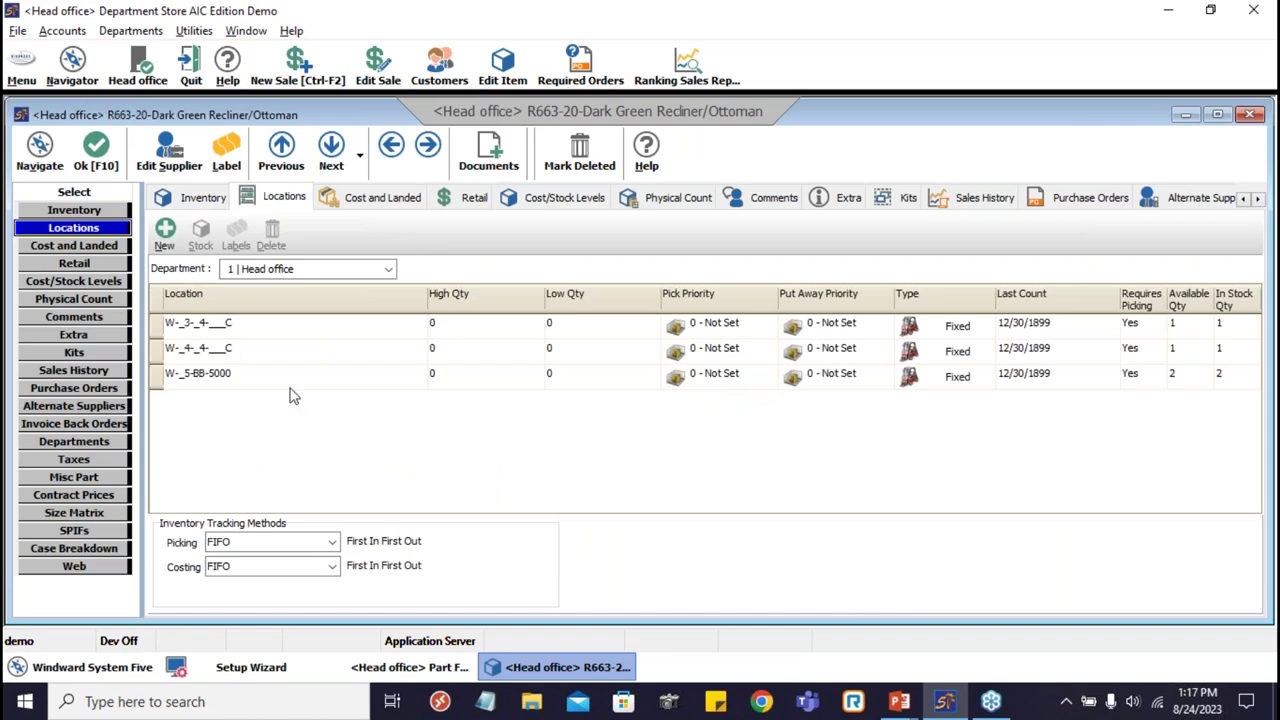
# - Give R663-20's bin W- 5-BB-5000 pick priority 1 - First
pyautogui.click(250, 383)
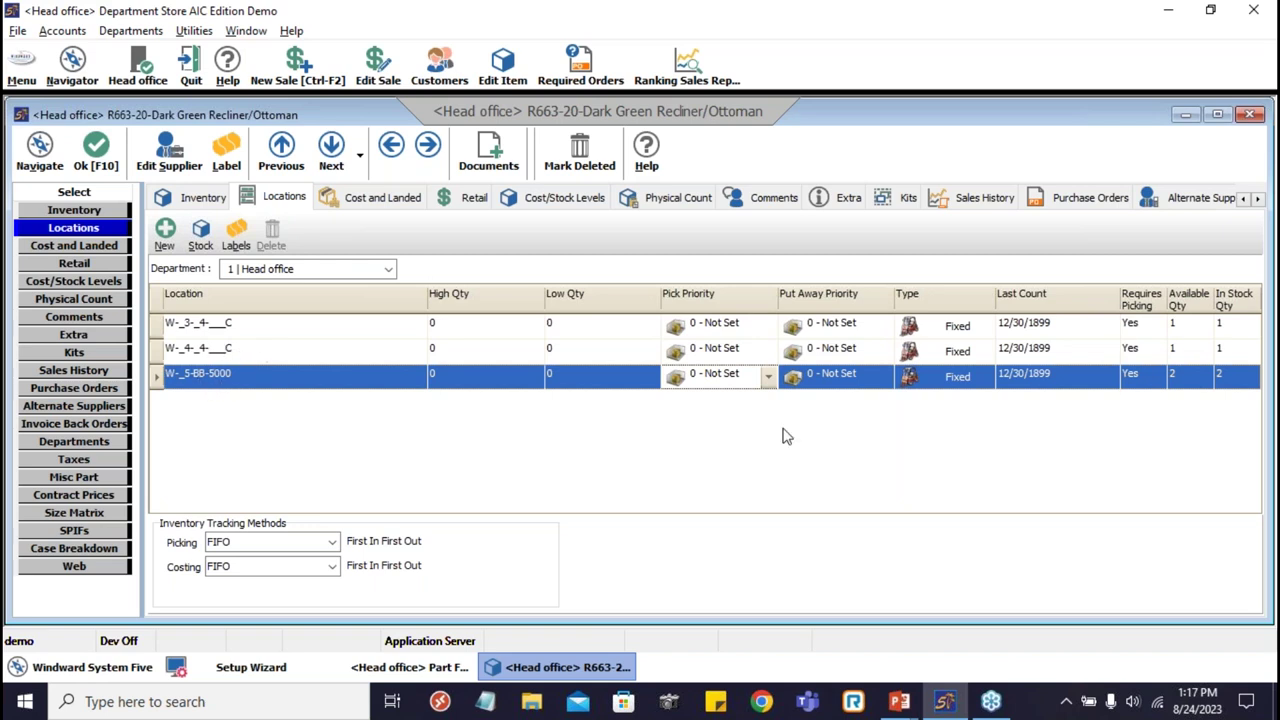
pyautogui.click(768, 385)
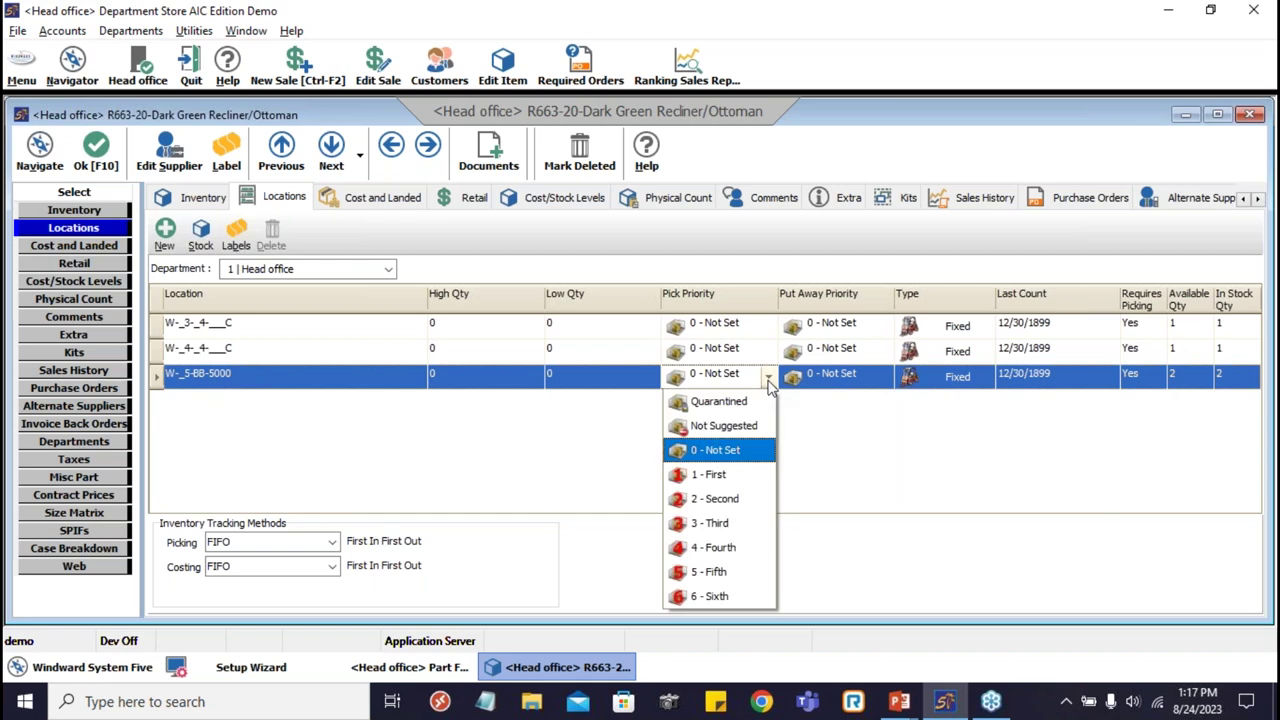
pyautogui.click(719, 478)
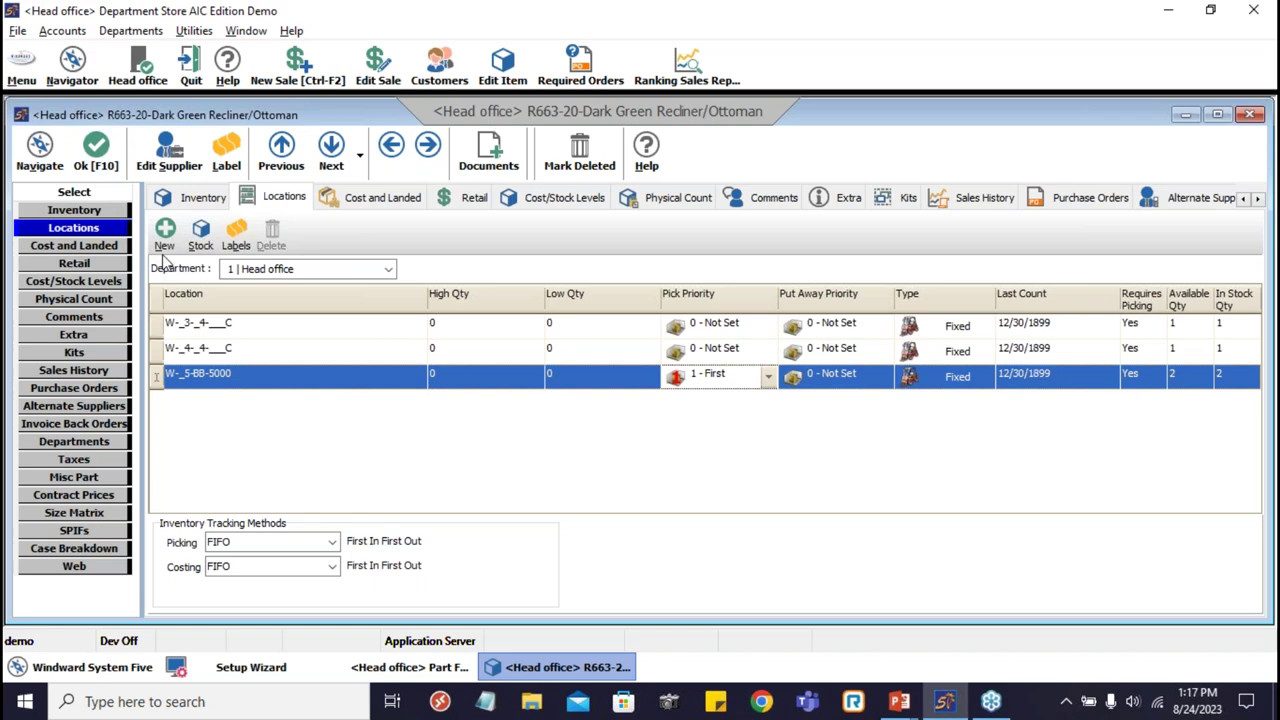
pyautogui.click(192, 197)
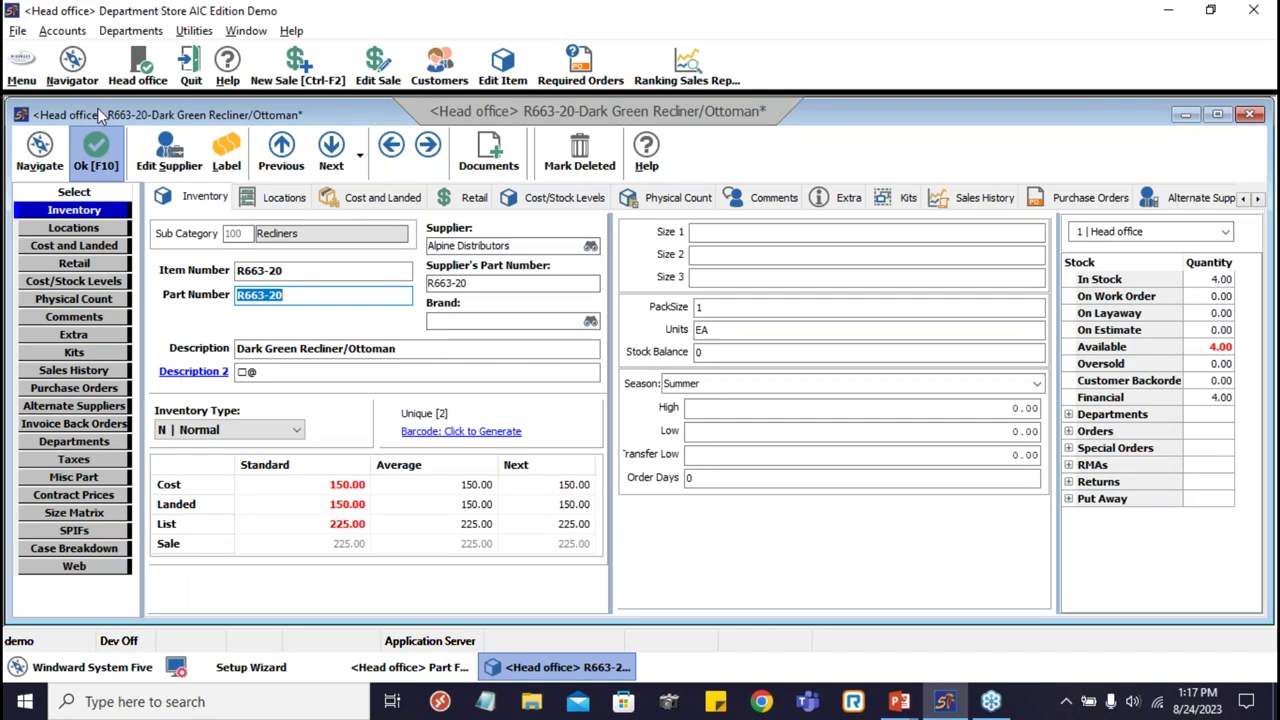
# - Start a new sale with invoice type W Work Order
pyautogui.click(30, 78)
pyautogui.moveTo(120, 105)
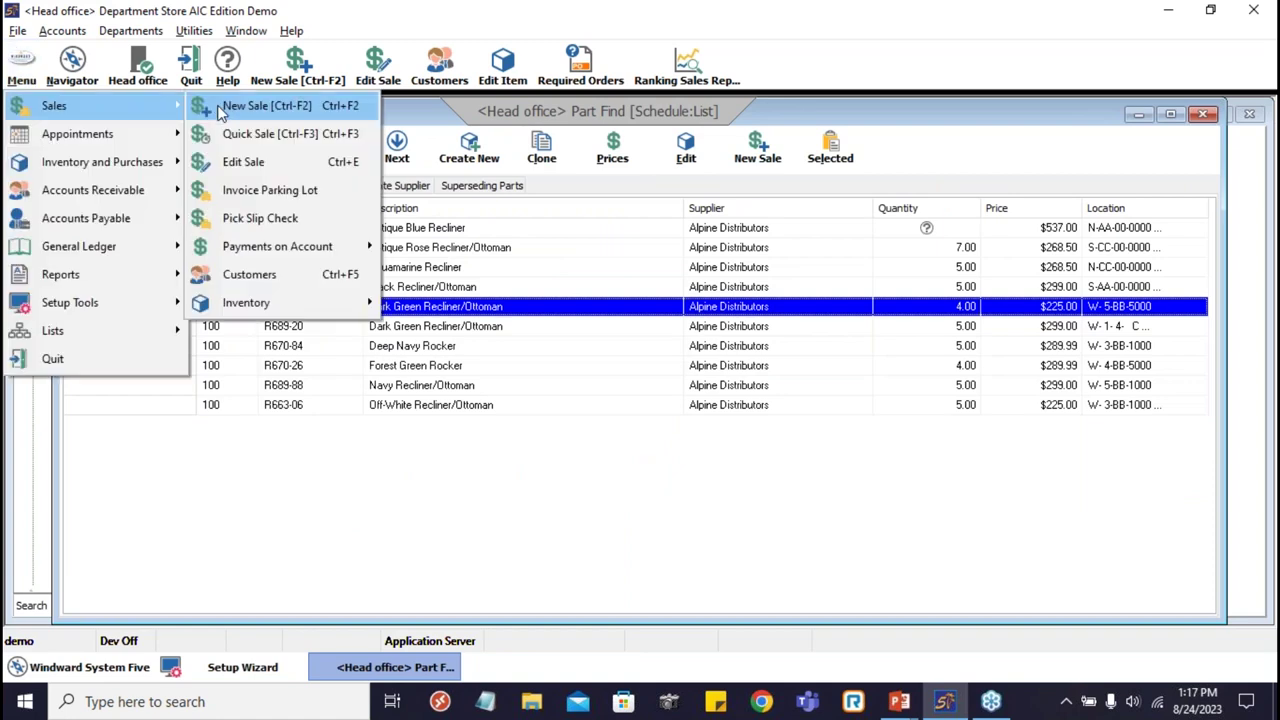
pyautogui.click(220, 108)
pyautogui.click(579, 207)
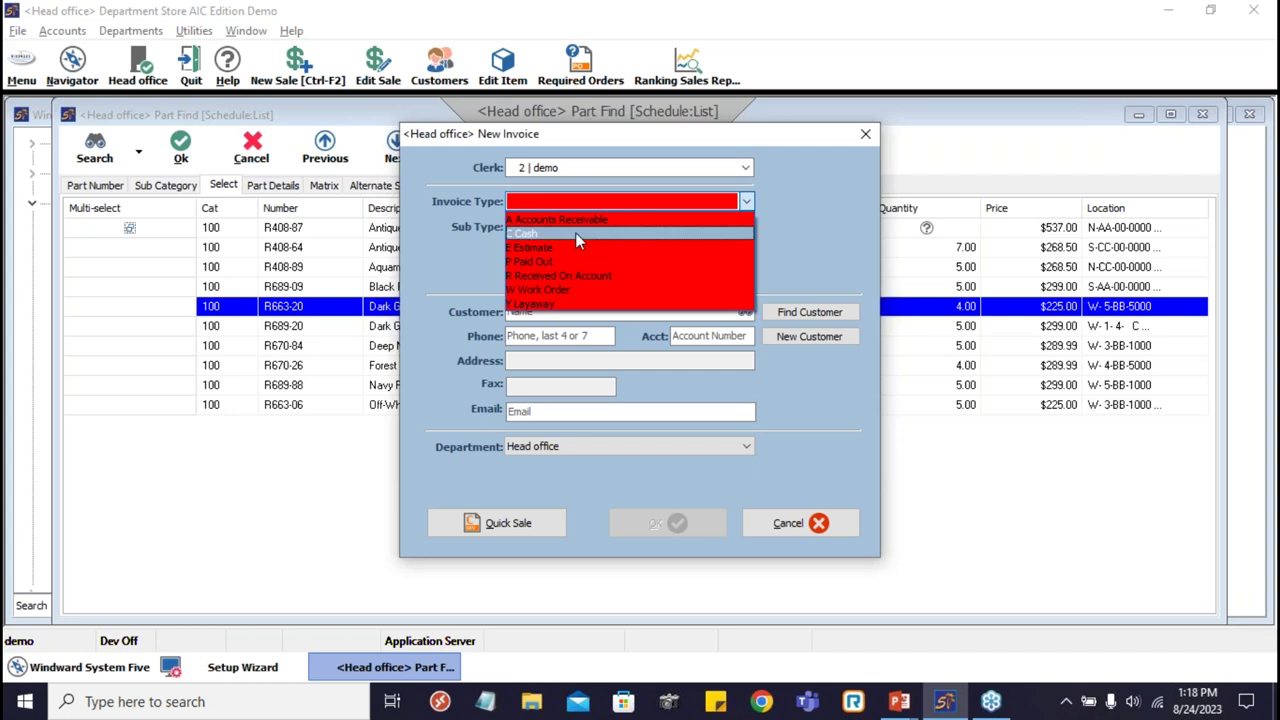
pyautogui.click(556, 289)
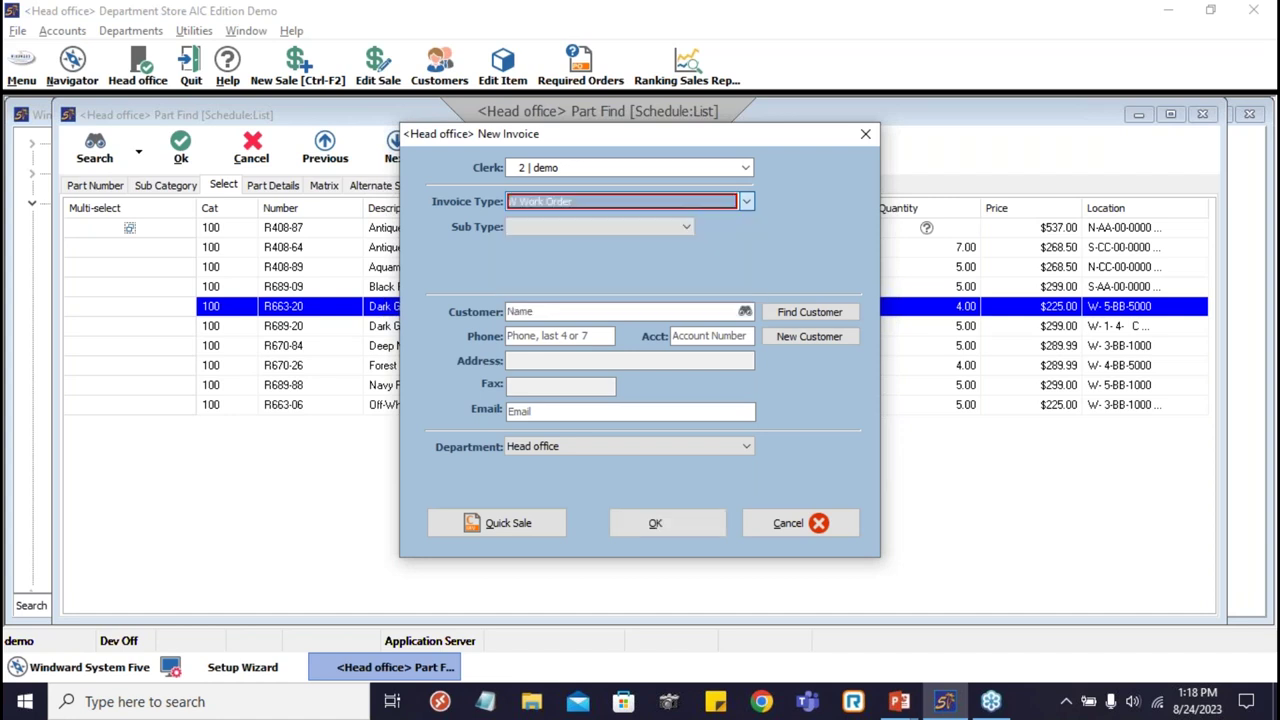
pyautogui.click(663, 527)
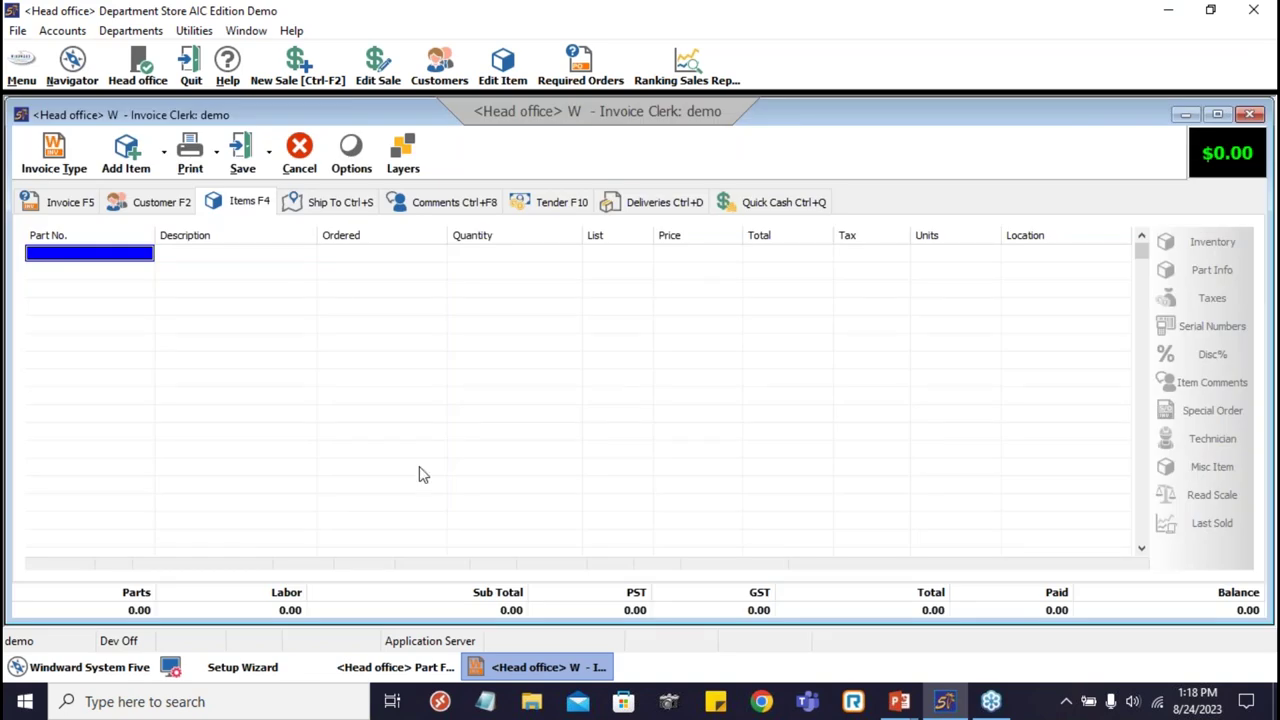
pyautogui.click(390, 667)
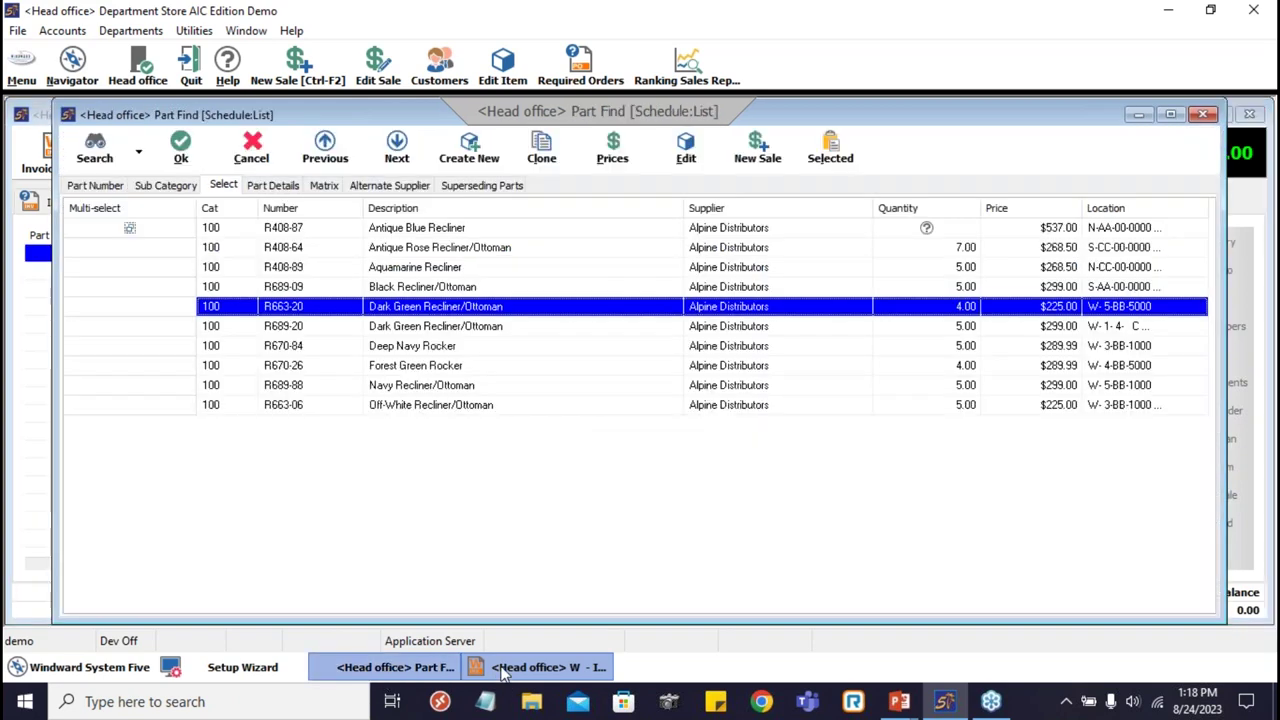
pyautogui.click(505, 667)
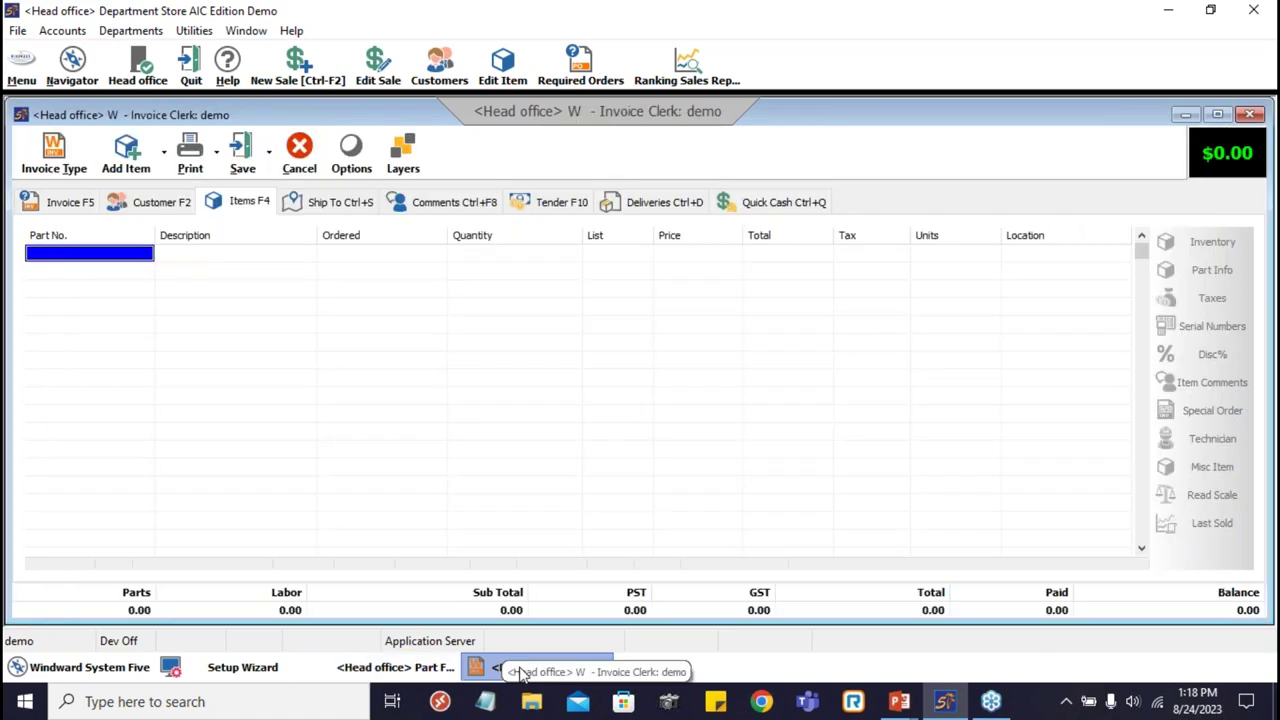
pyautogui.click(519, 670)
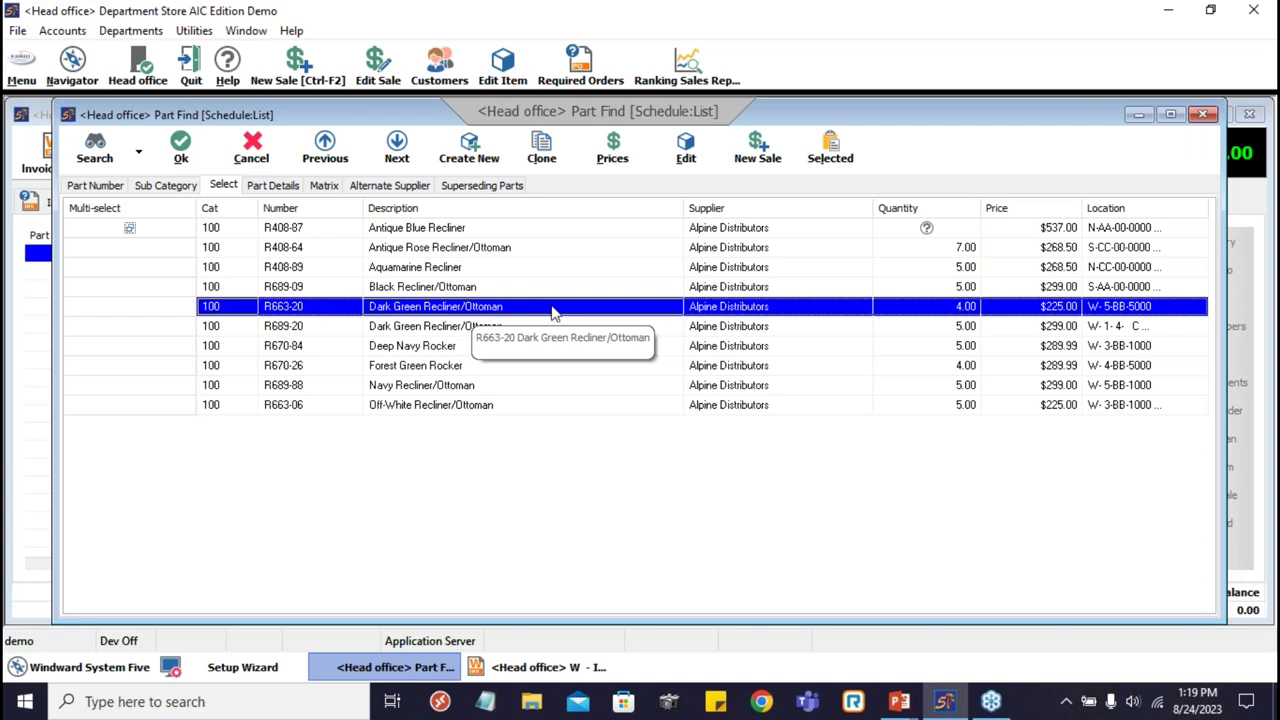
pyautogui.click(548, 666)
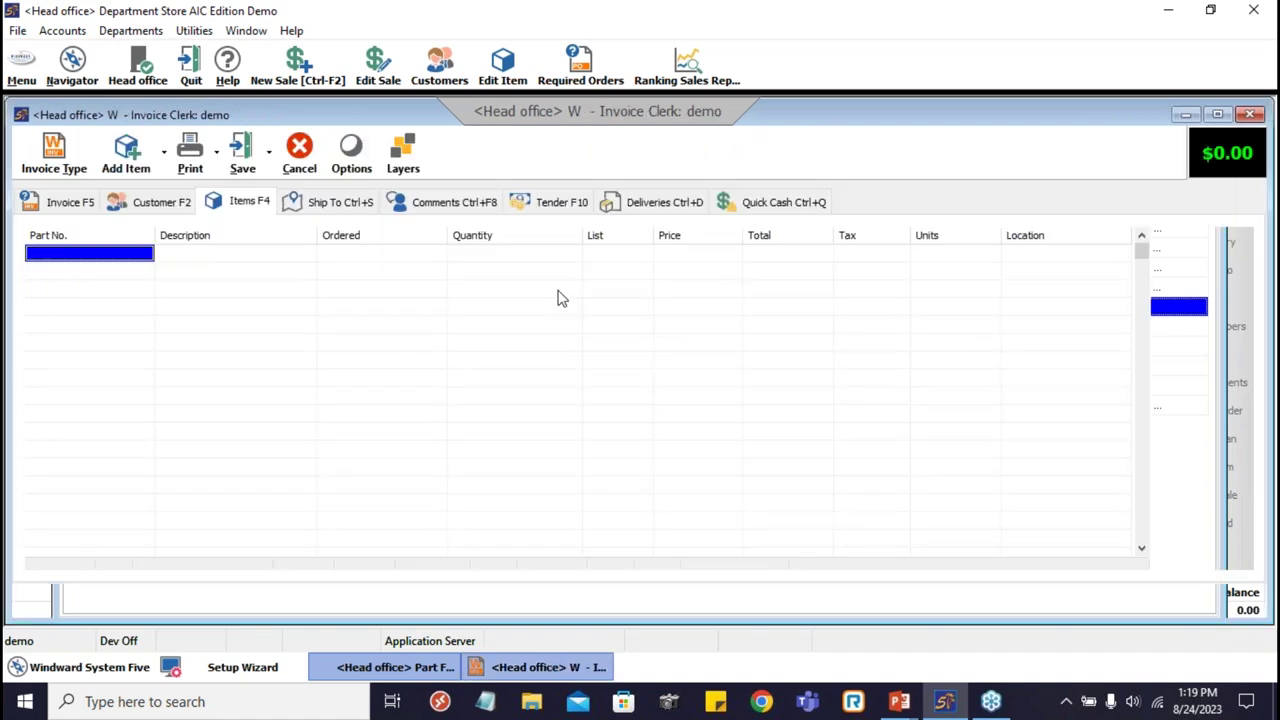
# - Add part R663-20 to the invoice, picking 1 from W-3-4-C and 0 from W-5-BB-5000
pyautogui.write('R663-20')
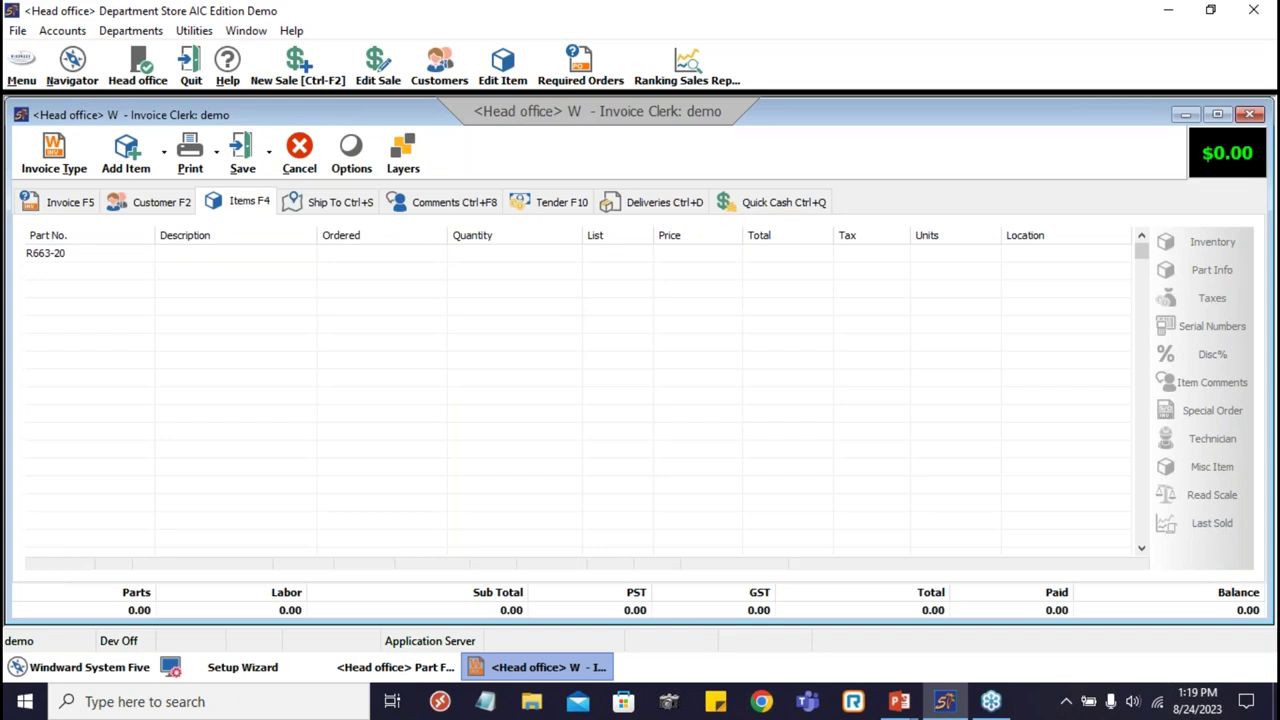
pyautogui.press('Return')
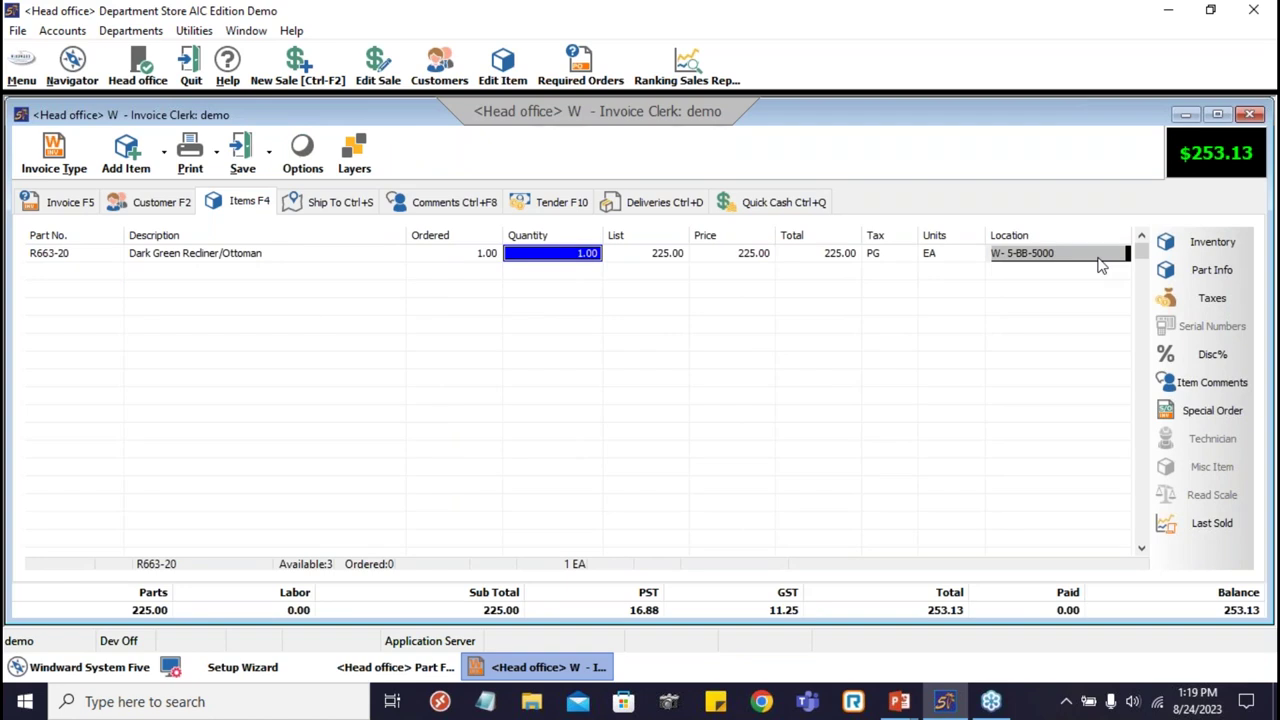
pyautogui.click(1098, 258)
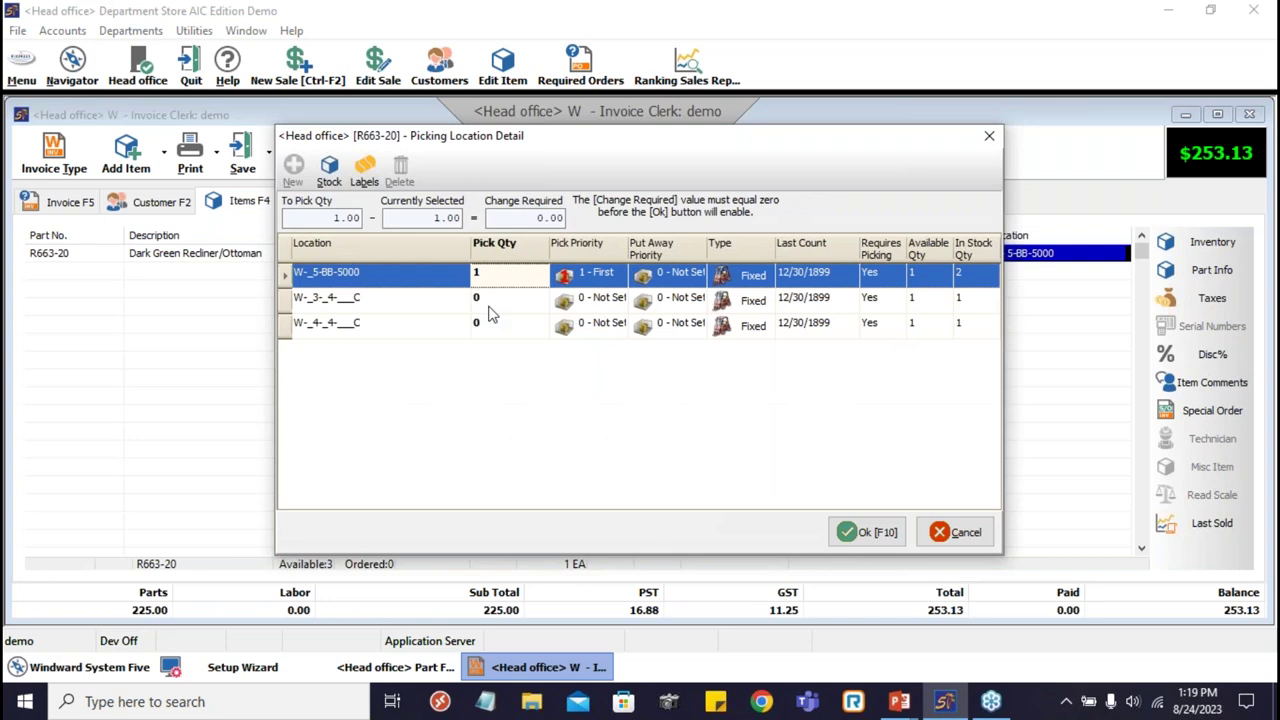
pyautogui.click(490, 297)
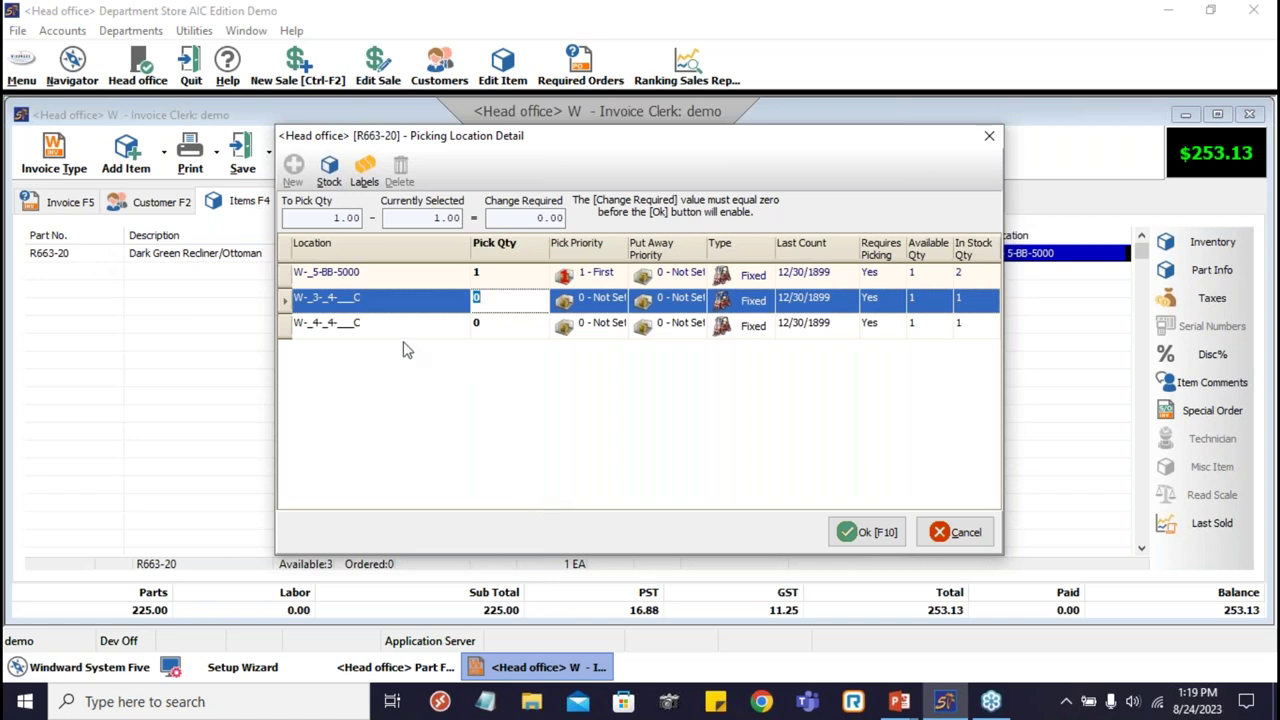
pyautogui.click(492, 272)
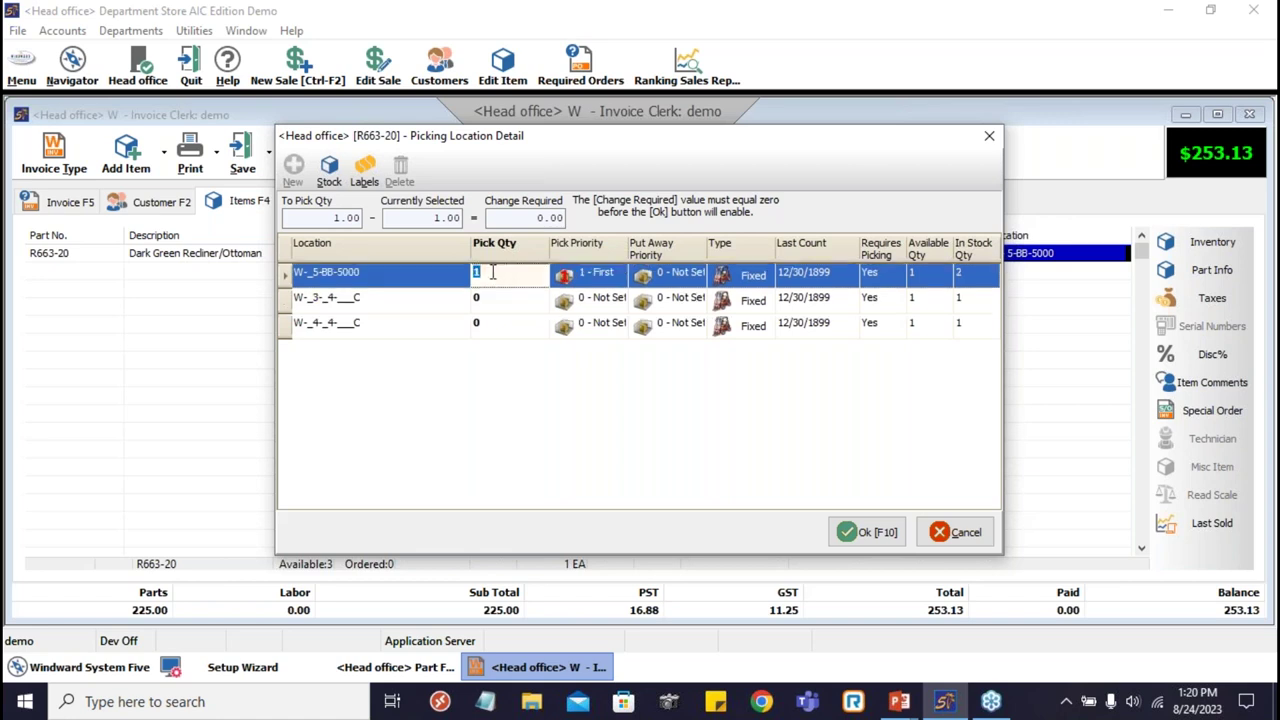
pyautogui.write('0')
pyautogui.click(490, 272)
pyautogui.click(490, 297)
pyautogui.write('1')
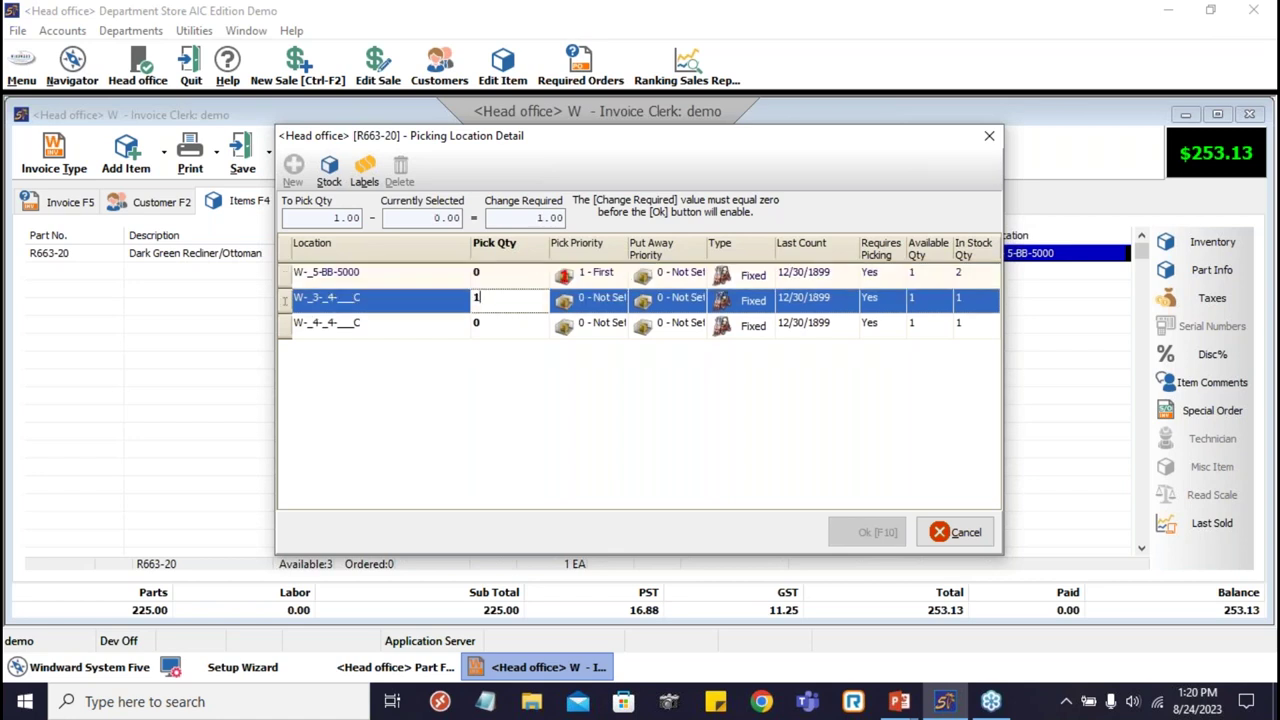
pyautogui.press('Return')
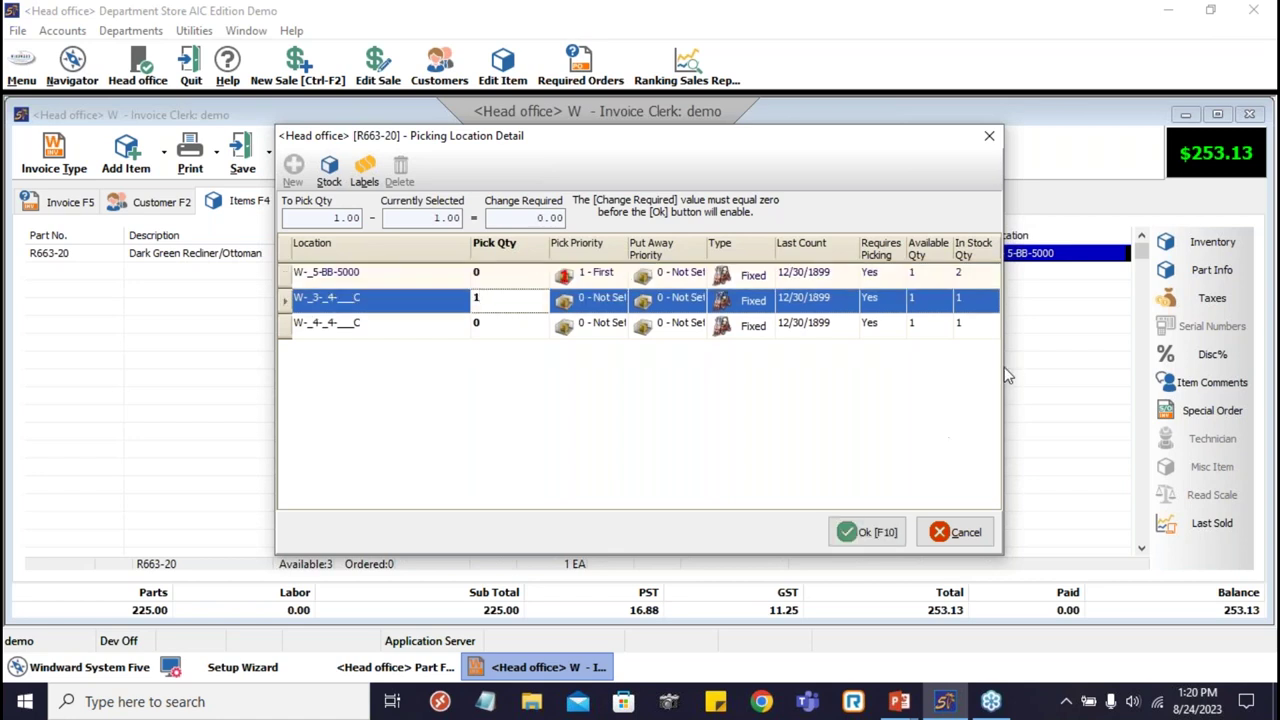
pyautogui.click(870, 533)
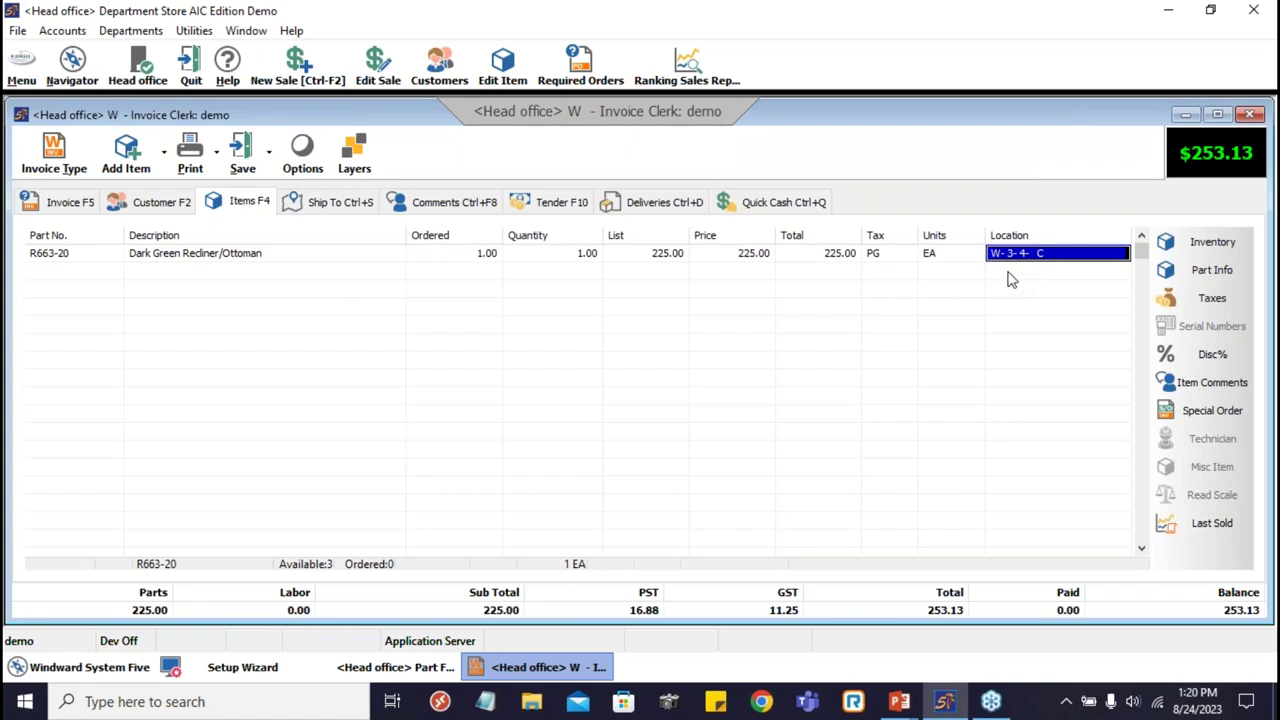
# - Check R663-20's picking bins sorted by pick quantity, then open its inventory record
pyautogui.click(280, 254)
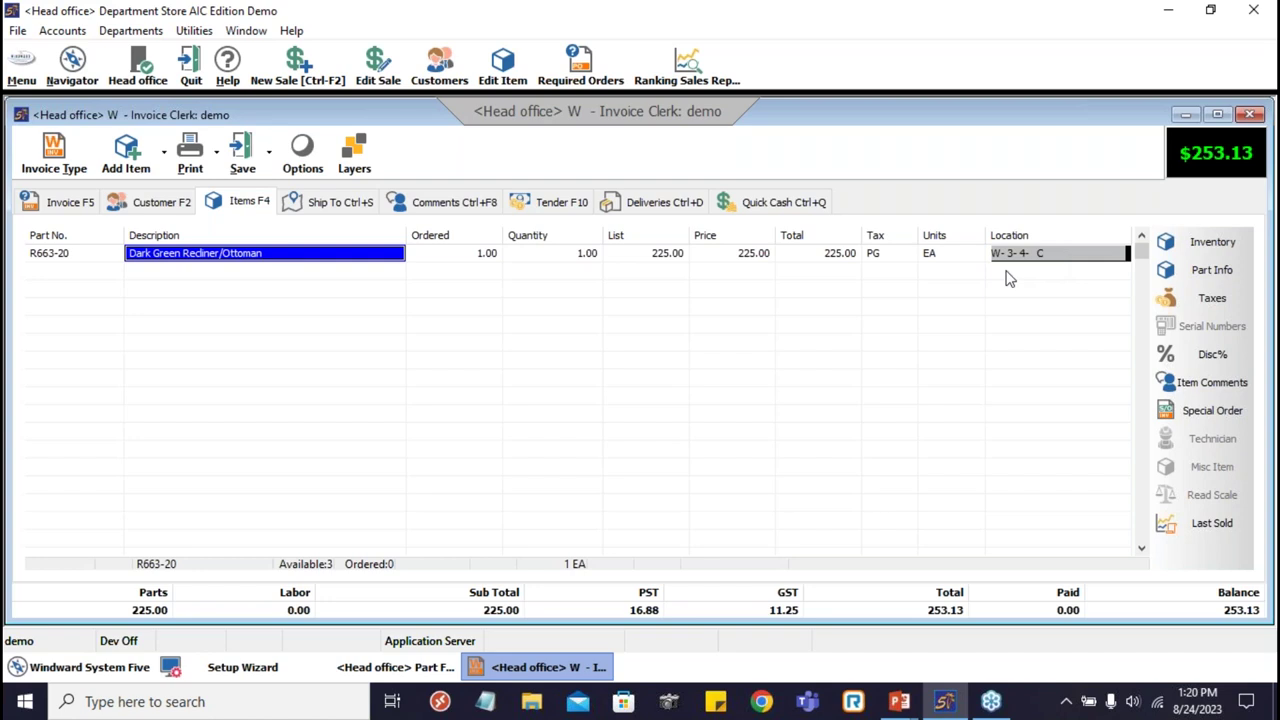
pyautogui.click(1010, 255)
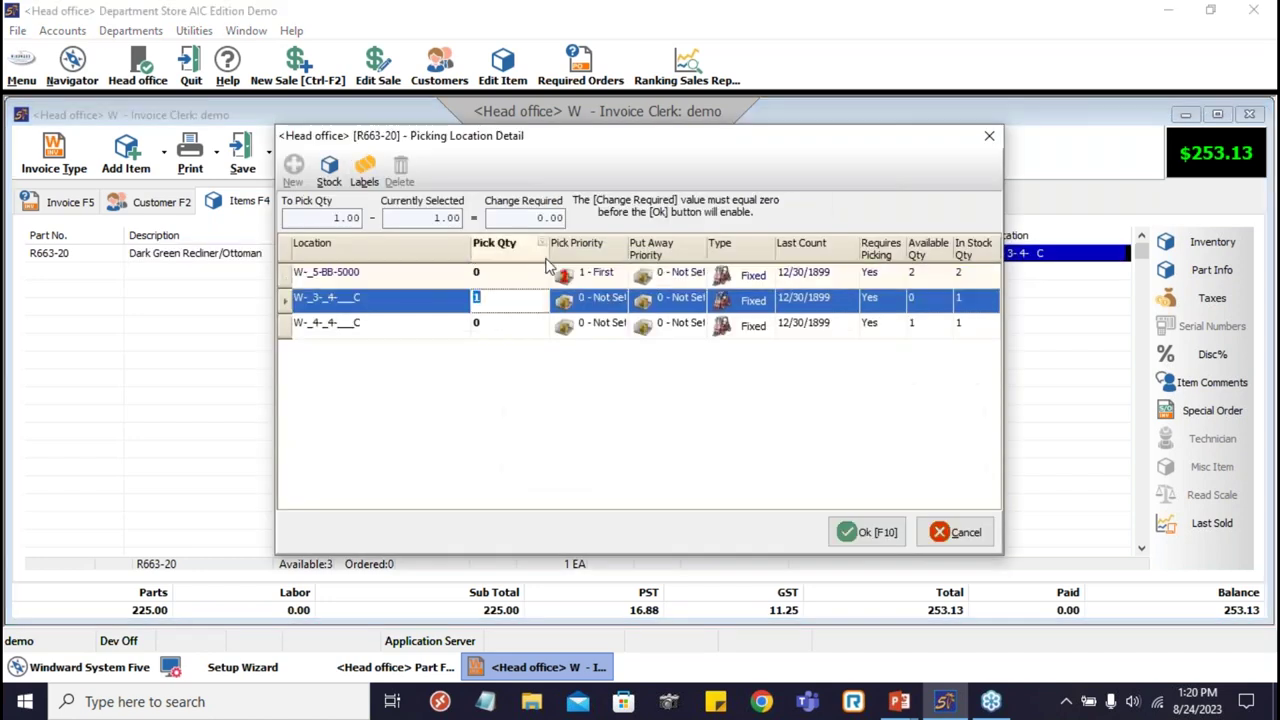
pyautogui.click(525, 243)
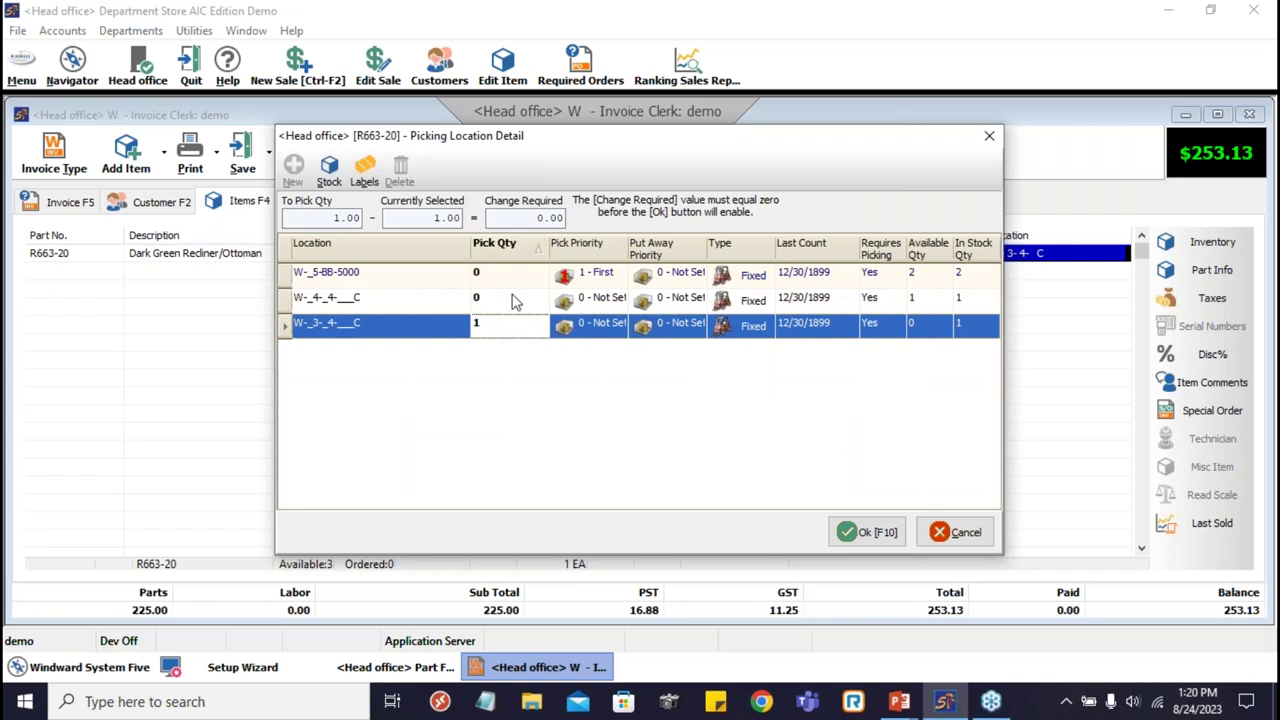
pyautogui.click(1207, 240)
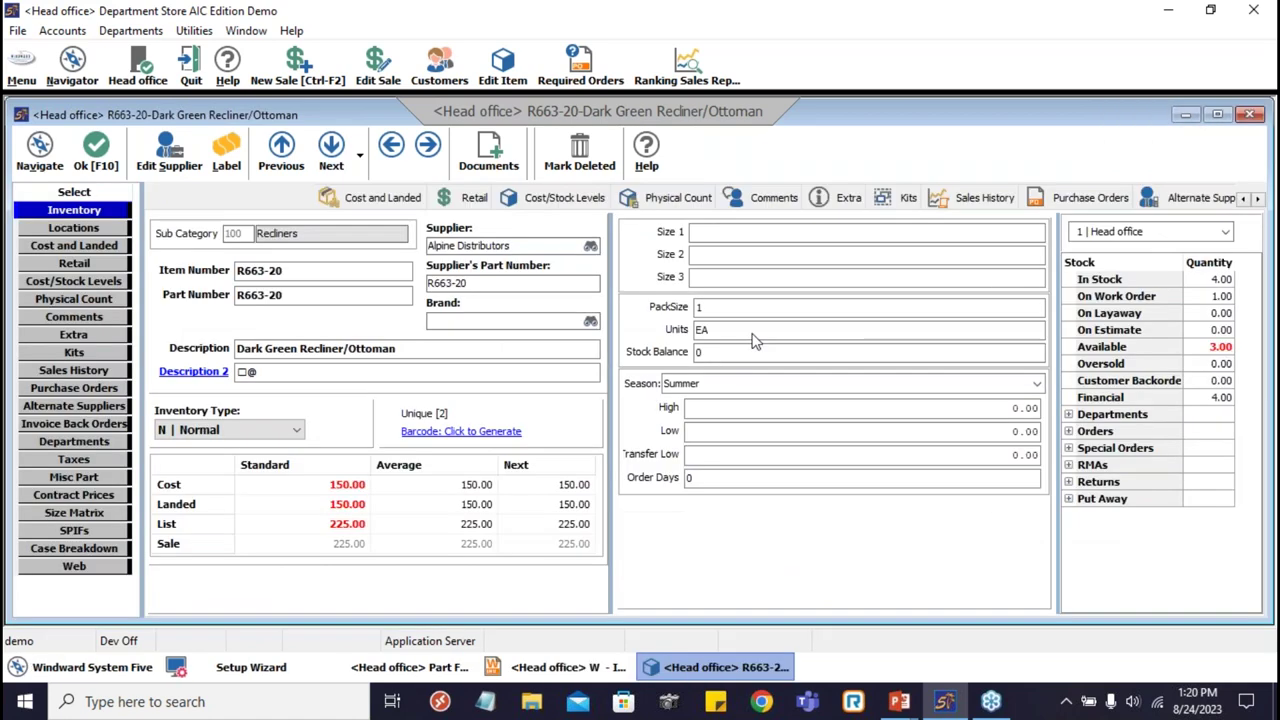
# - Reset bin W-5-BB-5000's pick priority to 0 - Not Set and save the item record
pyautogui.click(725, 300)
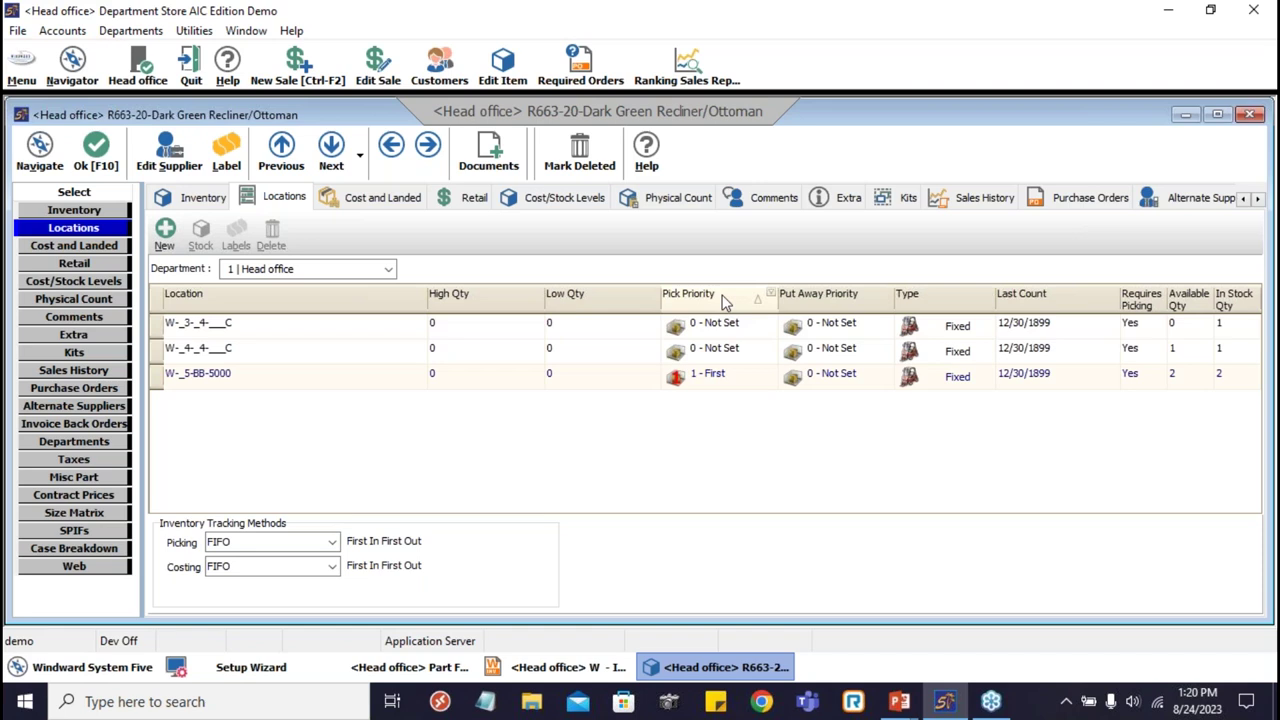
pyautogui.click(725, 298)
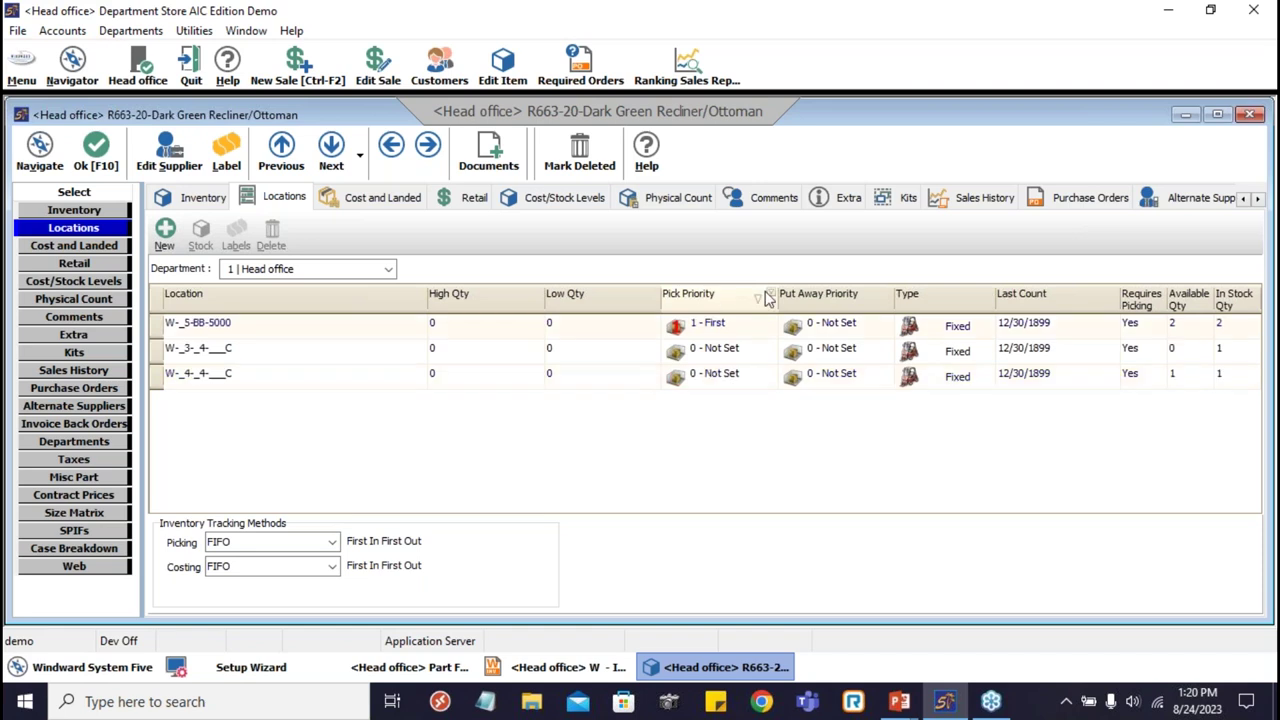
pyautogui.click(768, 297)
pyautogui.click(760, 328)
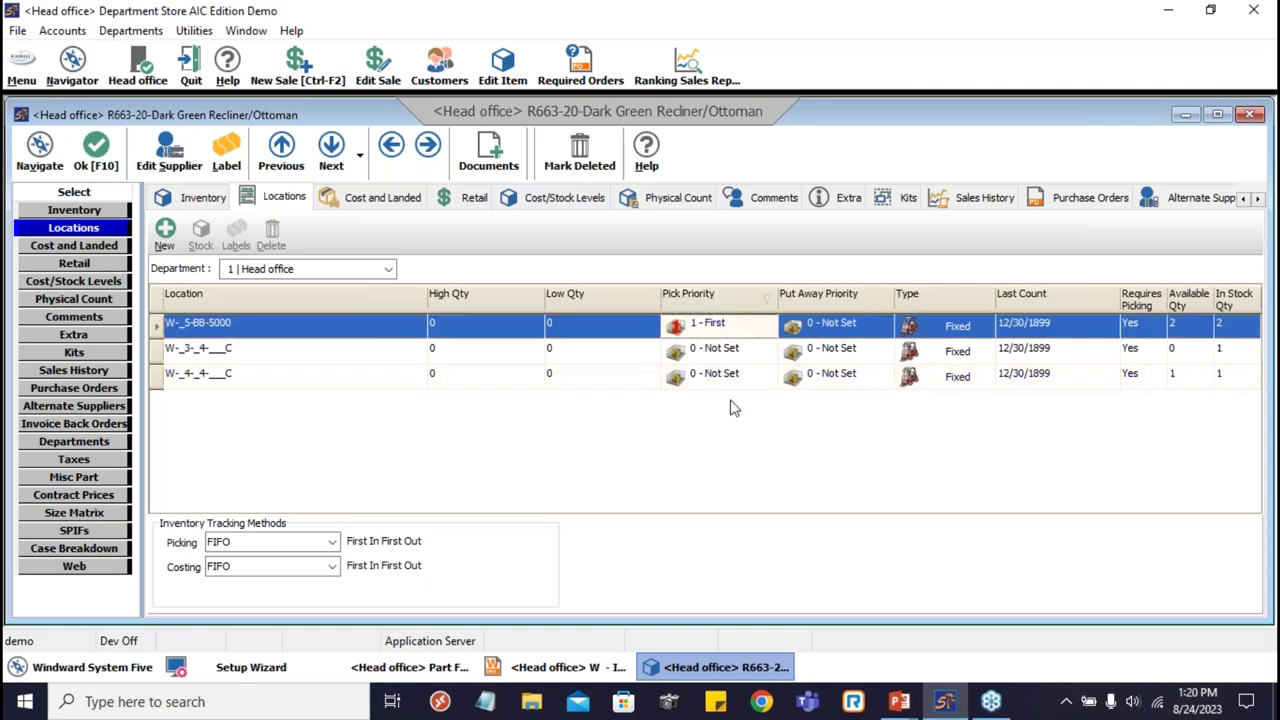
pyautogui.hotkey('alt', 'Down')
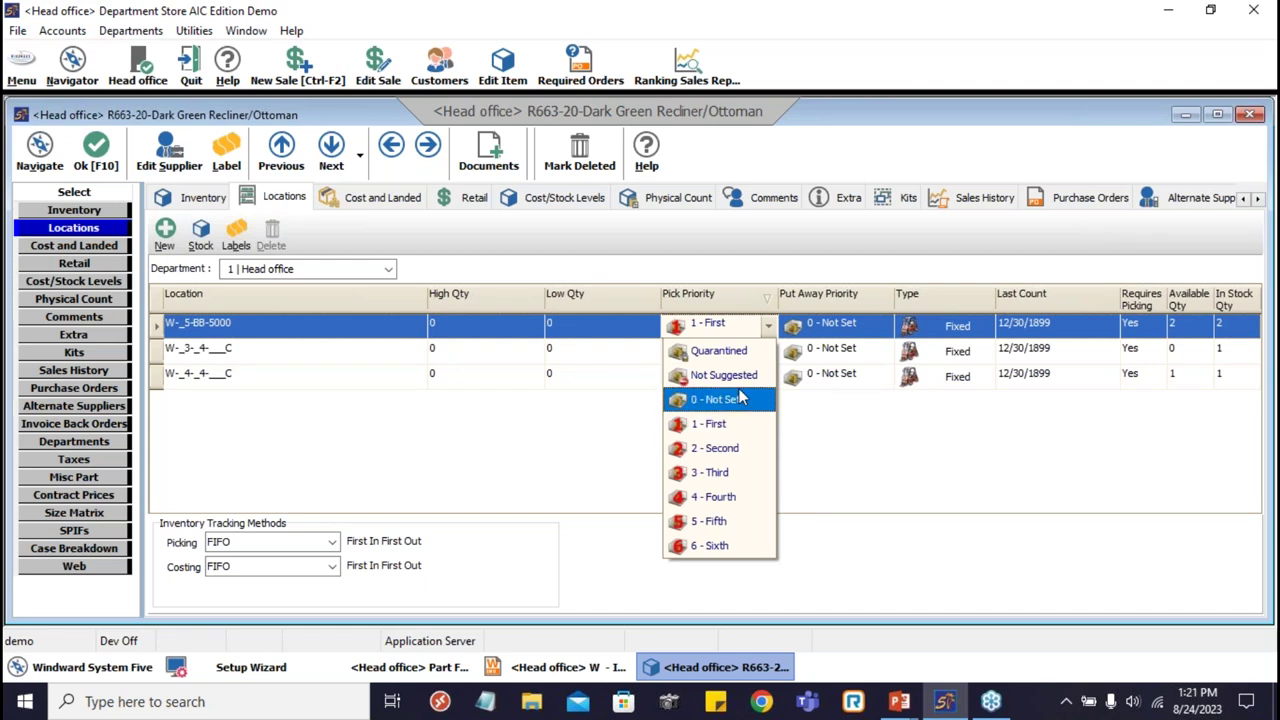
pyautogui.click(741, 399)
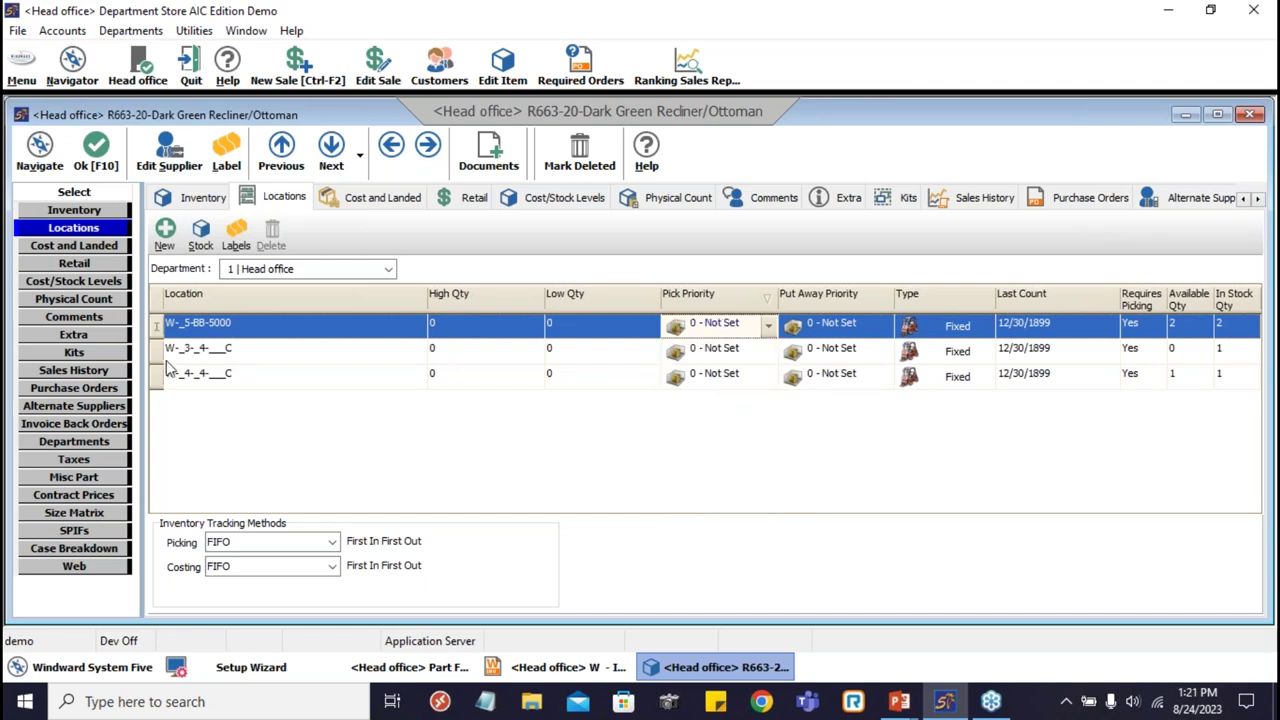
pyautogui.click(762, 302)
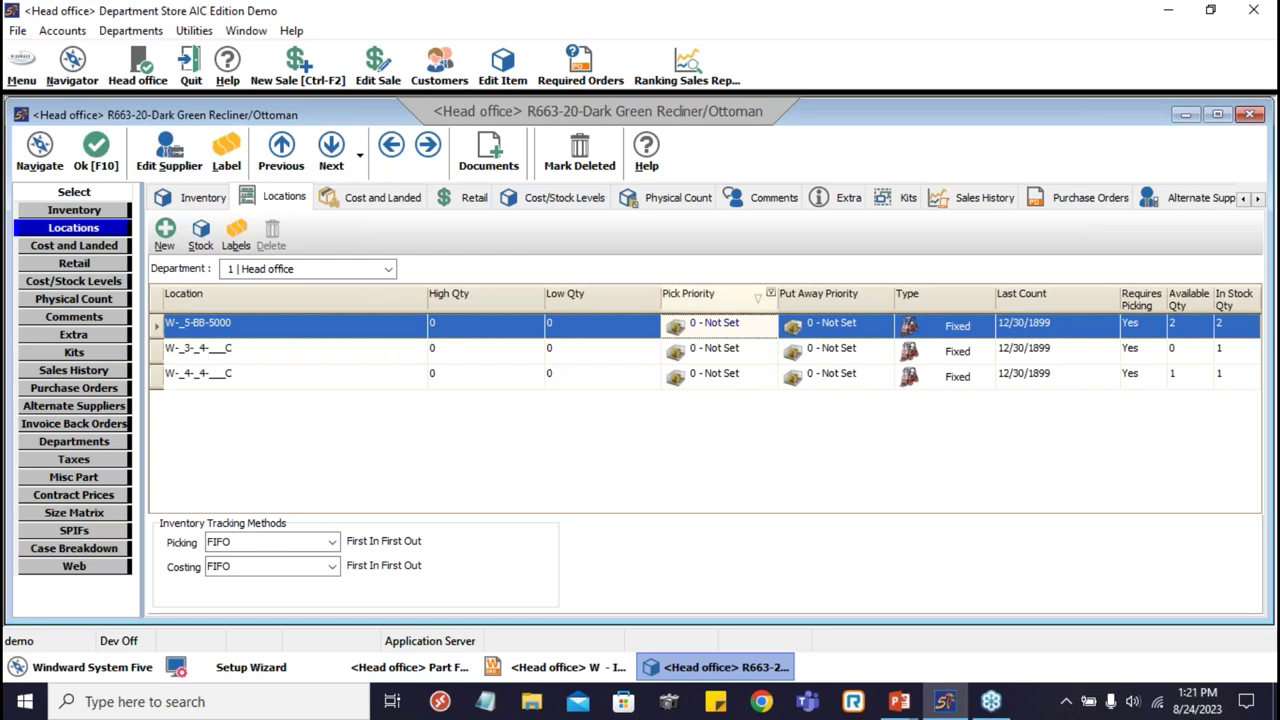
pyautogui.click(770, 295)
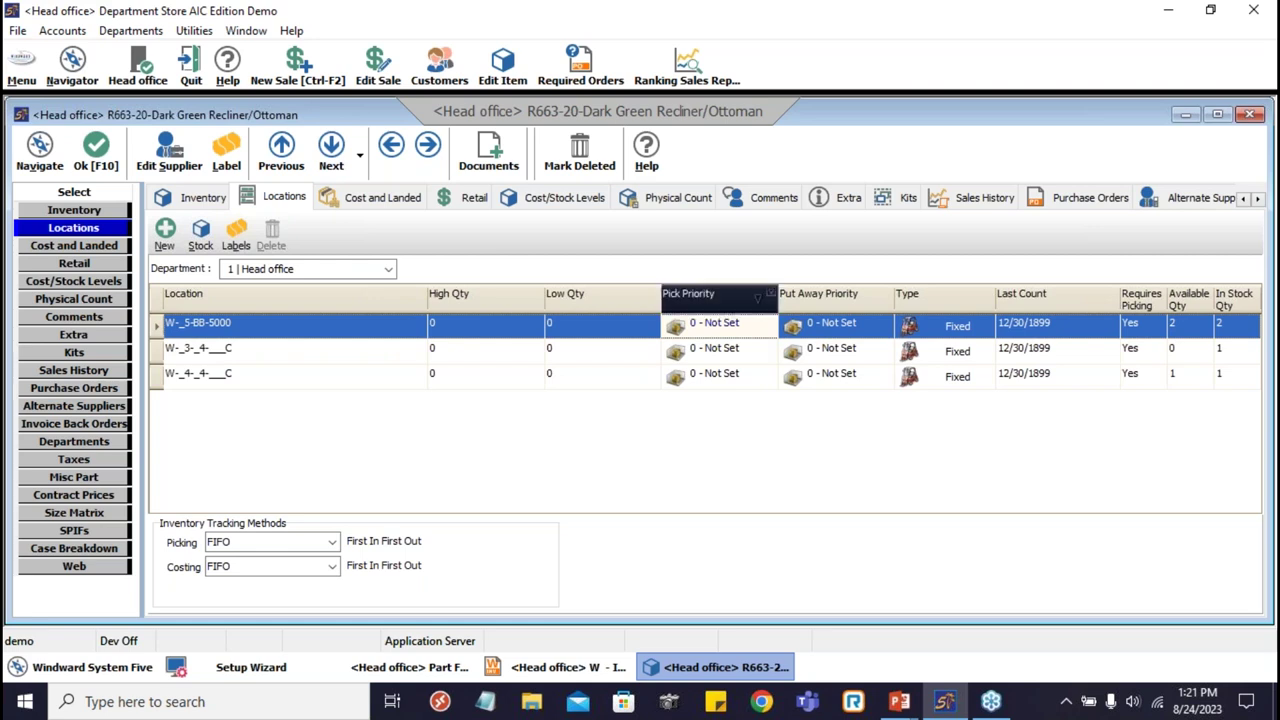
pyautogui.press('Down')
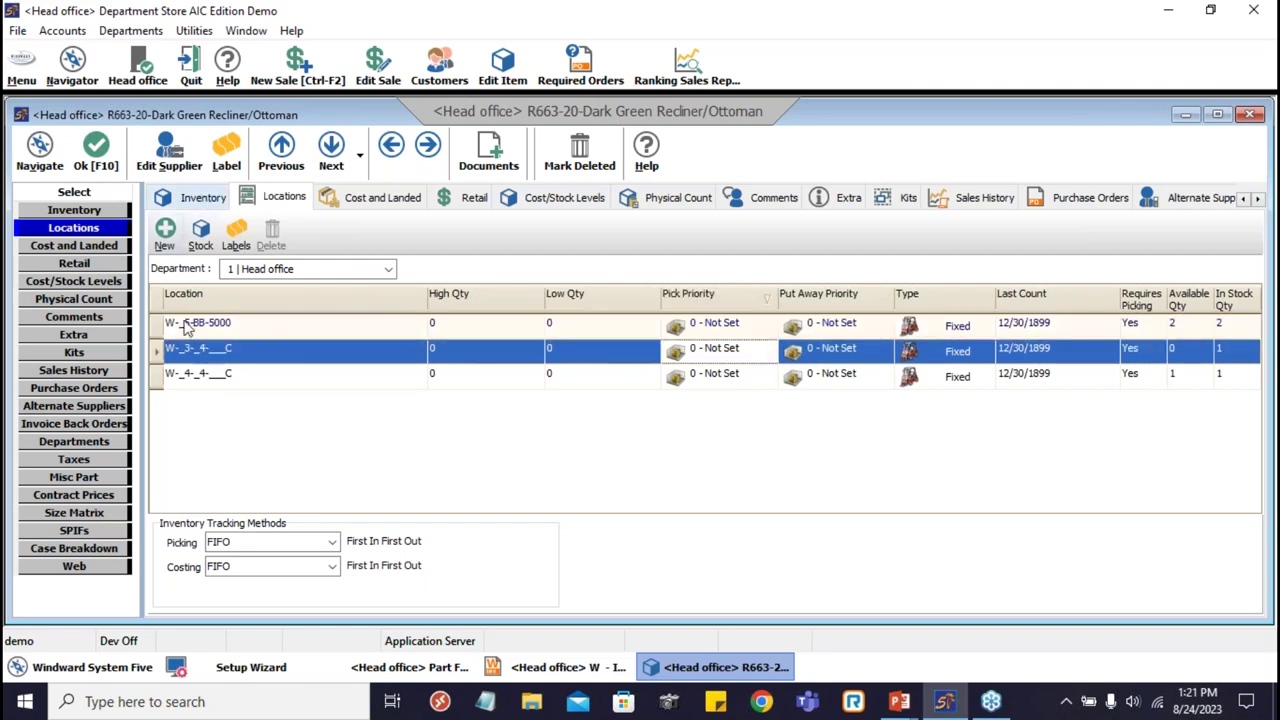
pyautogui.press('Tab')
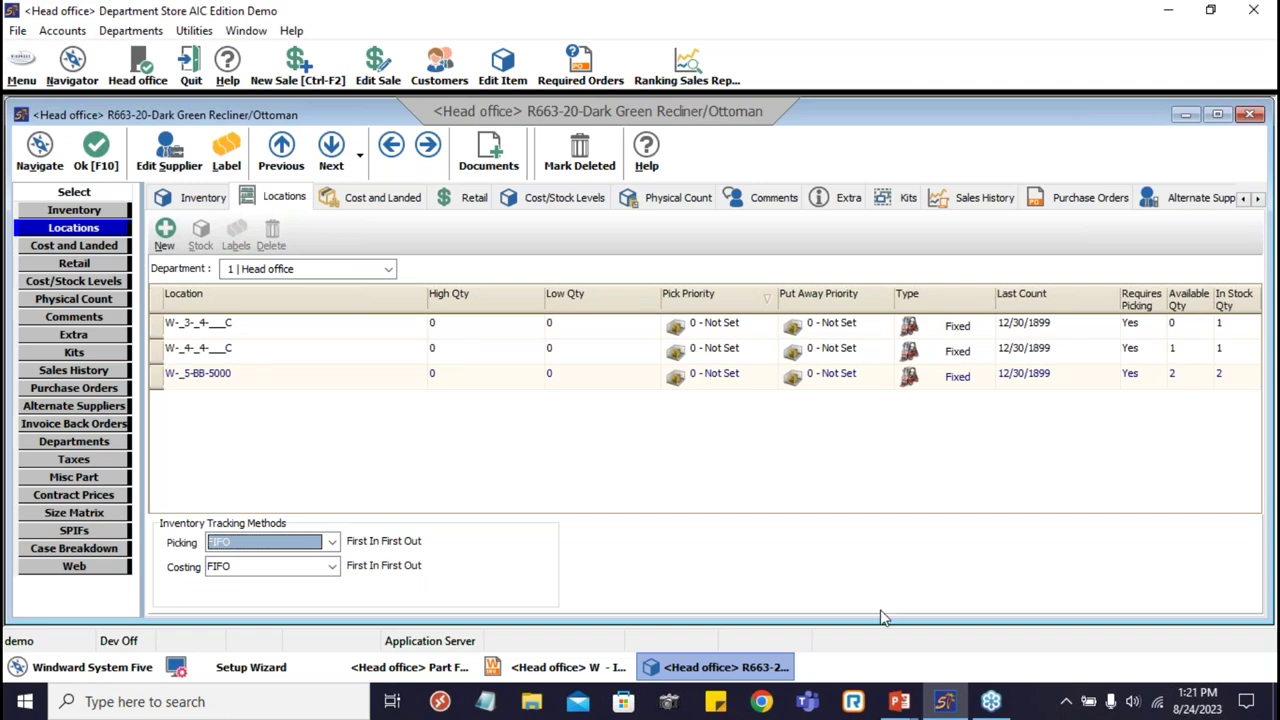
pyautogui.press('F10')
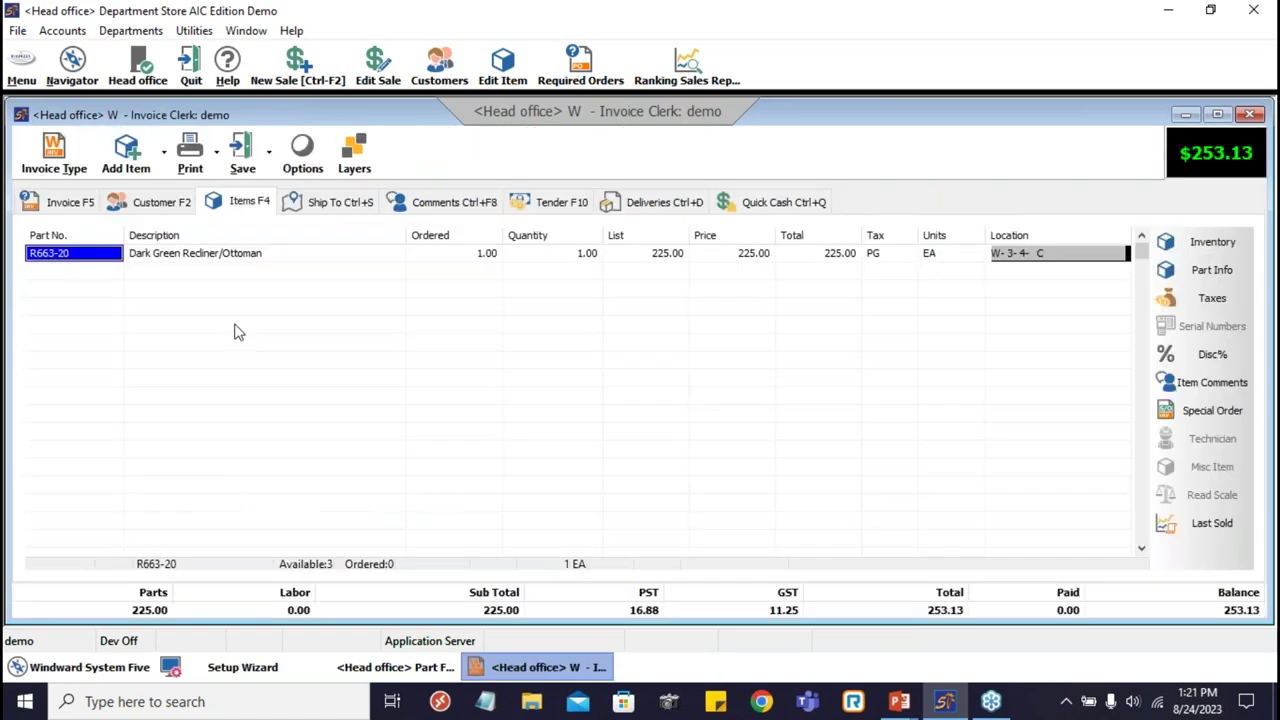
# - Reset the R663-20 line to quantity 1, then exit the invoice without printing
pyautogui.rightClick(238, 332)
pyautogui.click(230, 309)
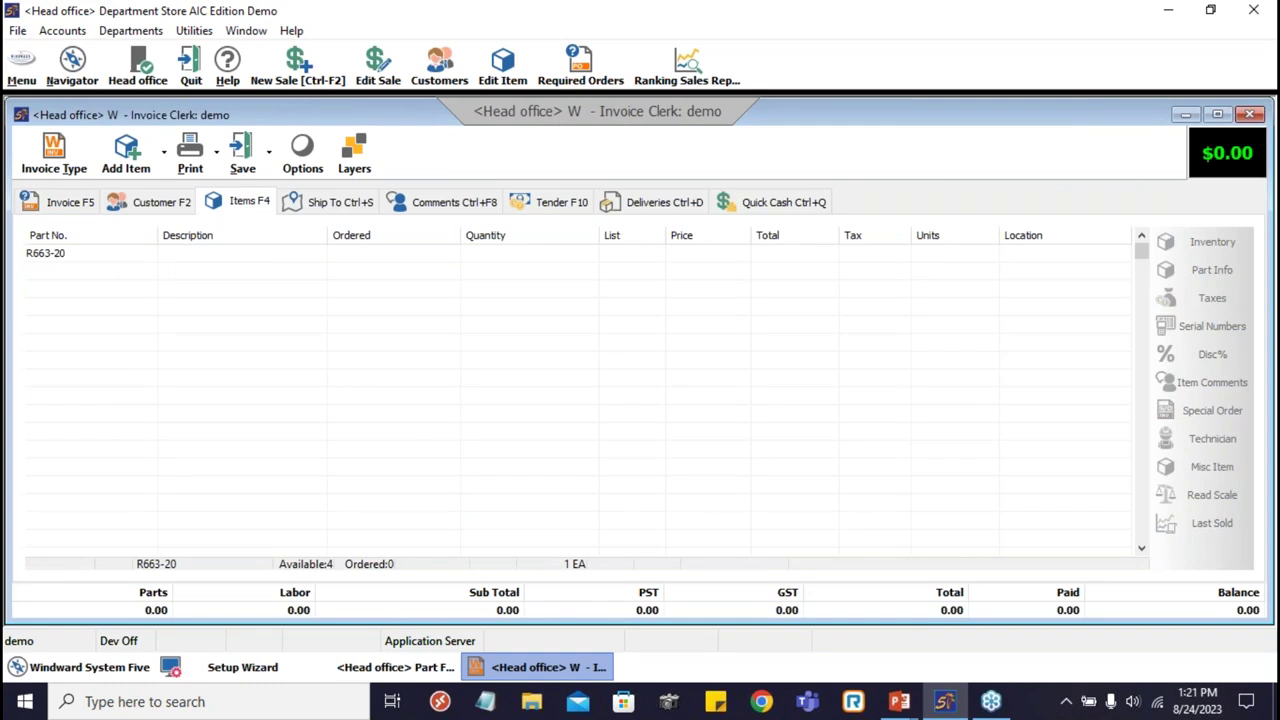
pyautogui.press('Return')
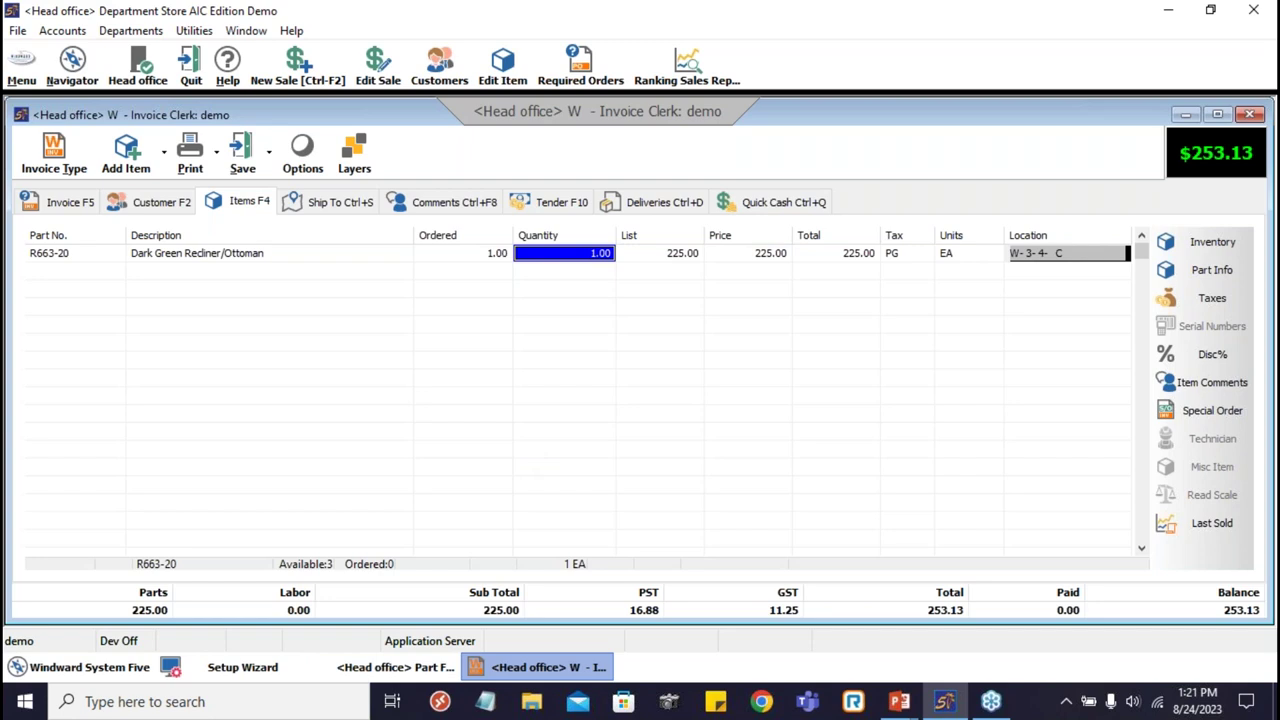
pyautogui.click(269, 153)
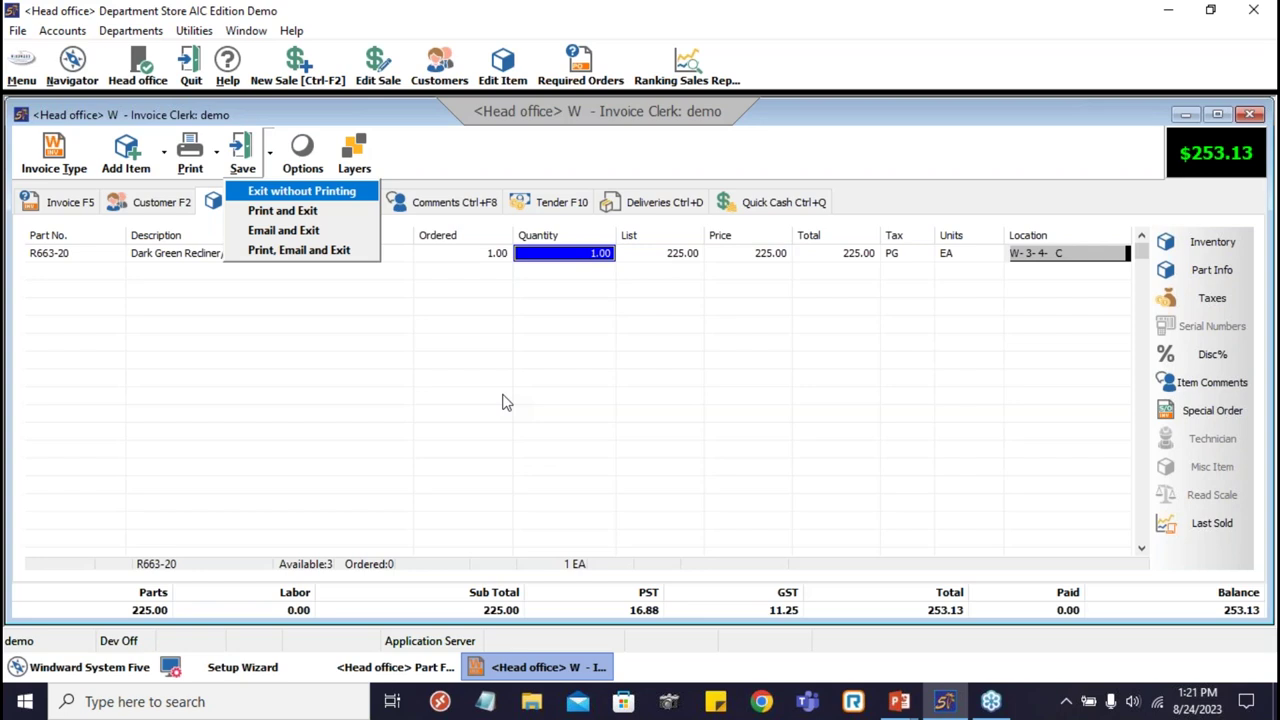
pyautogui.press('Return')
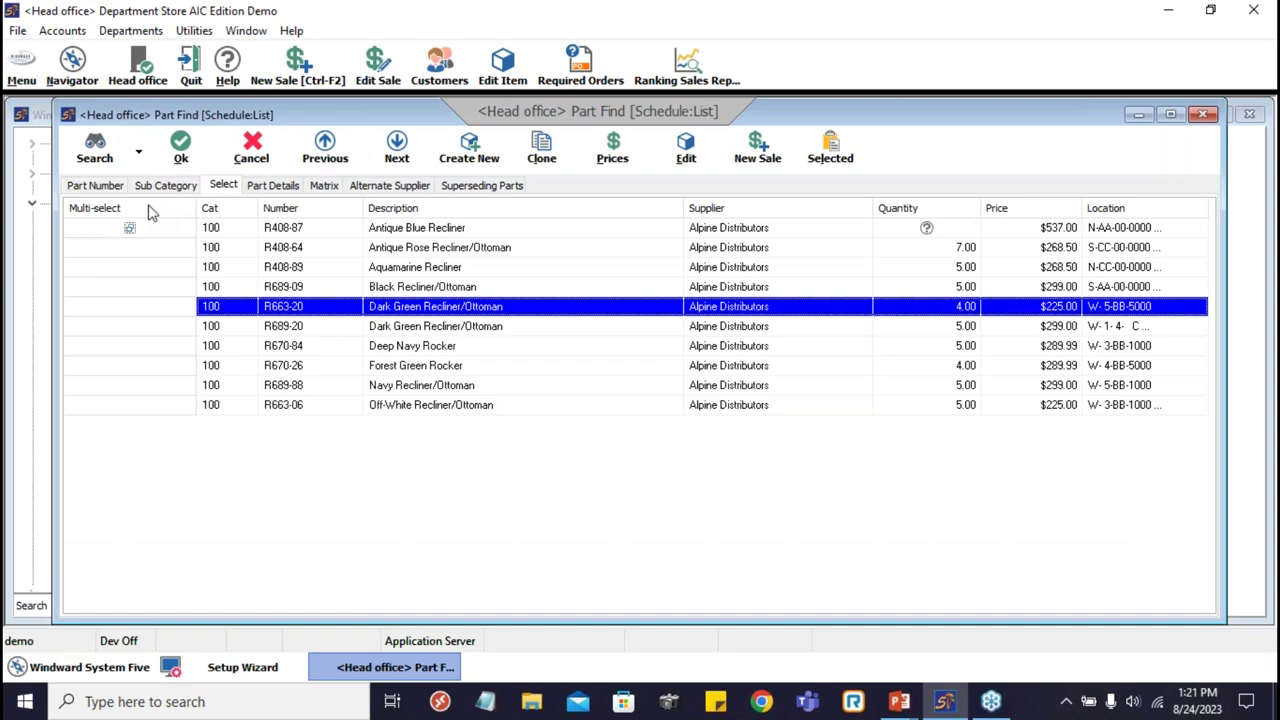
# - Create and send PO 11 to Alpine Distributors for one R689-88 Navy Recliner at $199.00
pyautogui.press('Escape')
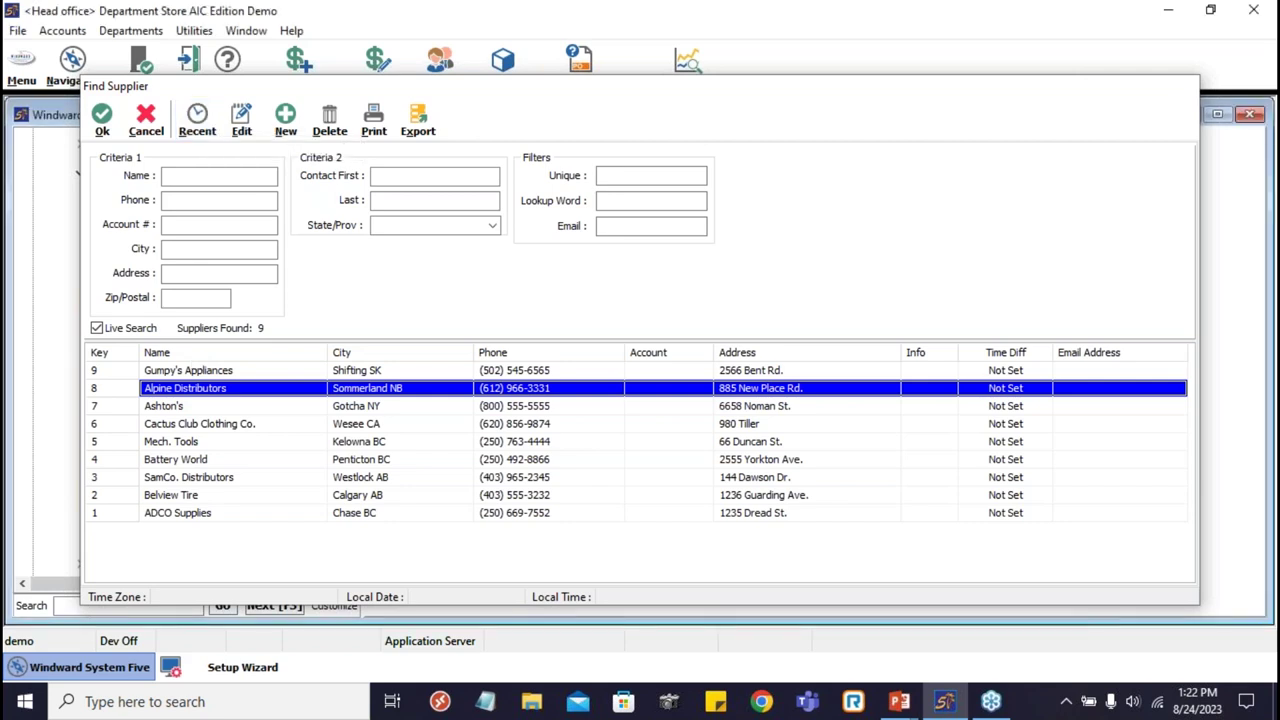
pyautogui.press('Escape')
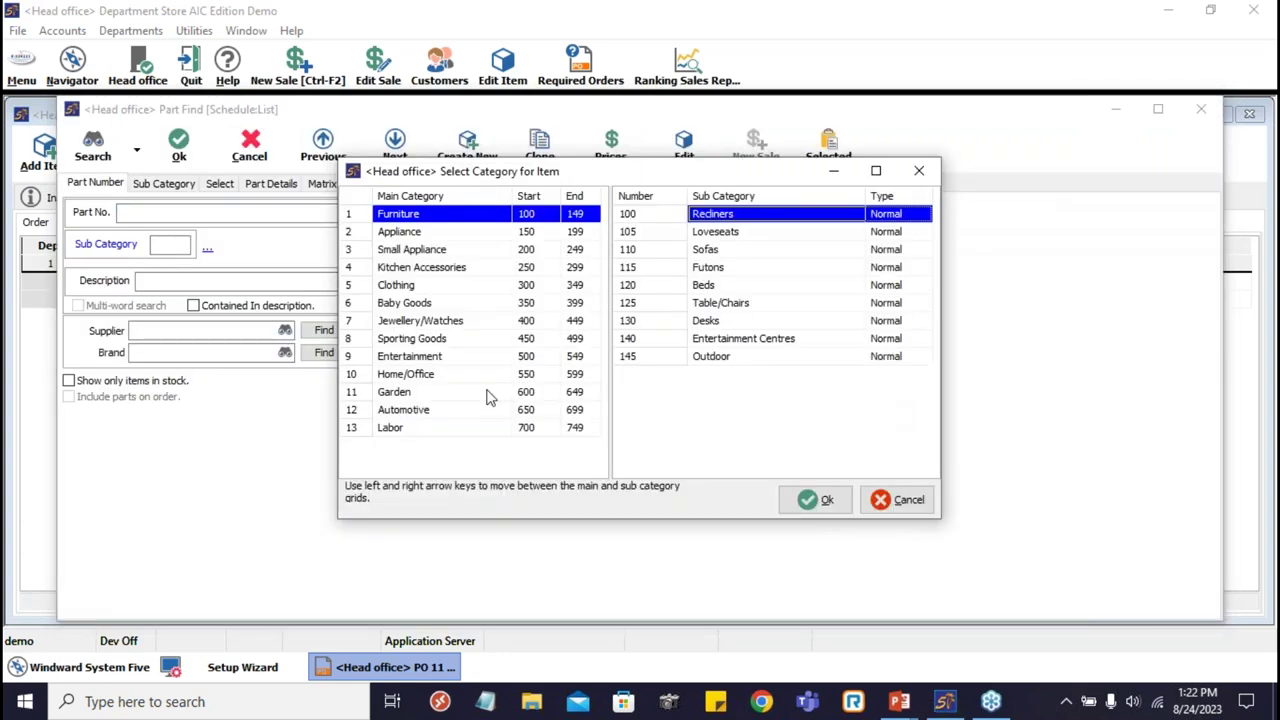
pyautogui.press('Return')
pyautogui.press('Return')
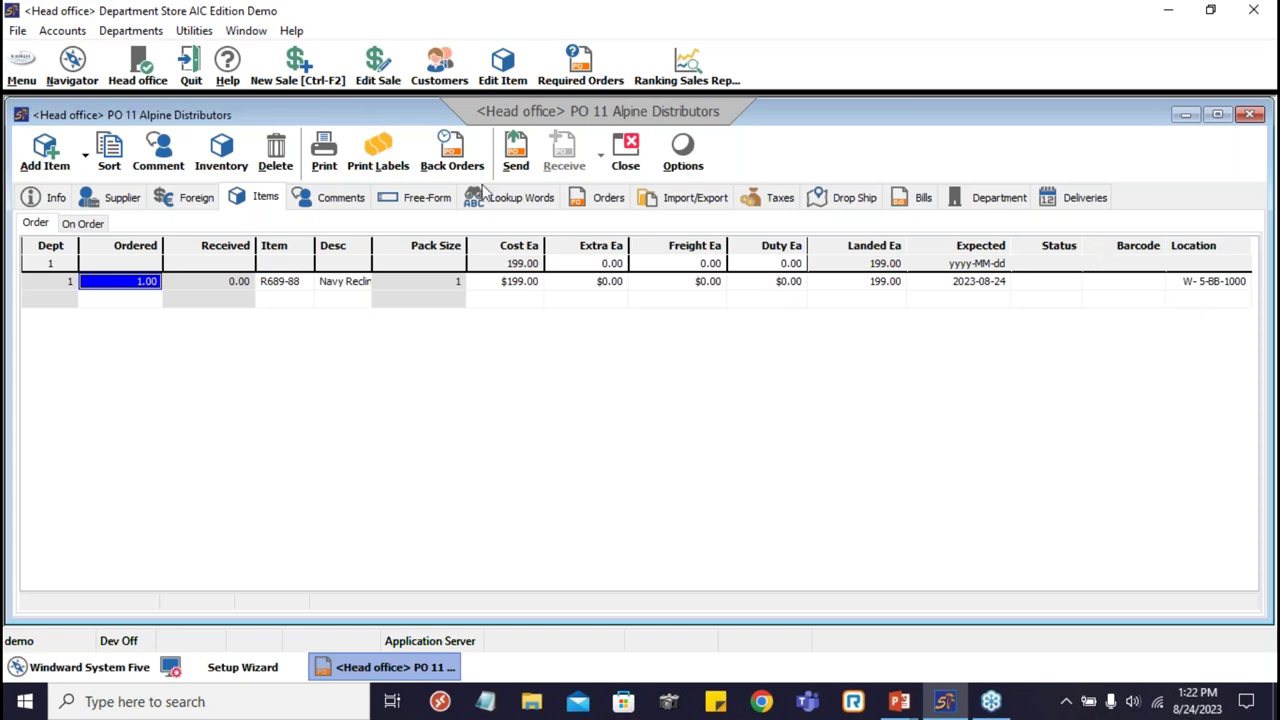
pyautogui.click(516, 152)
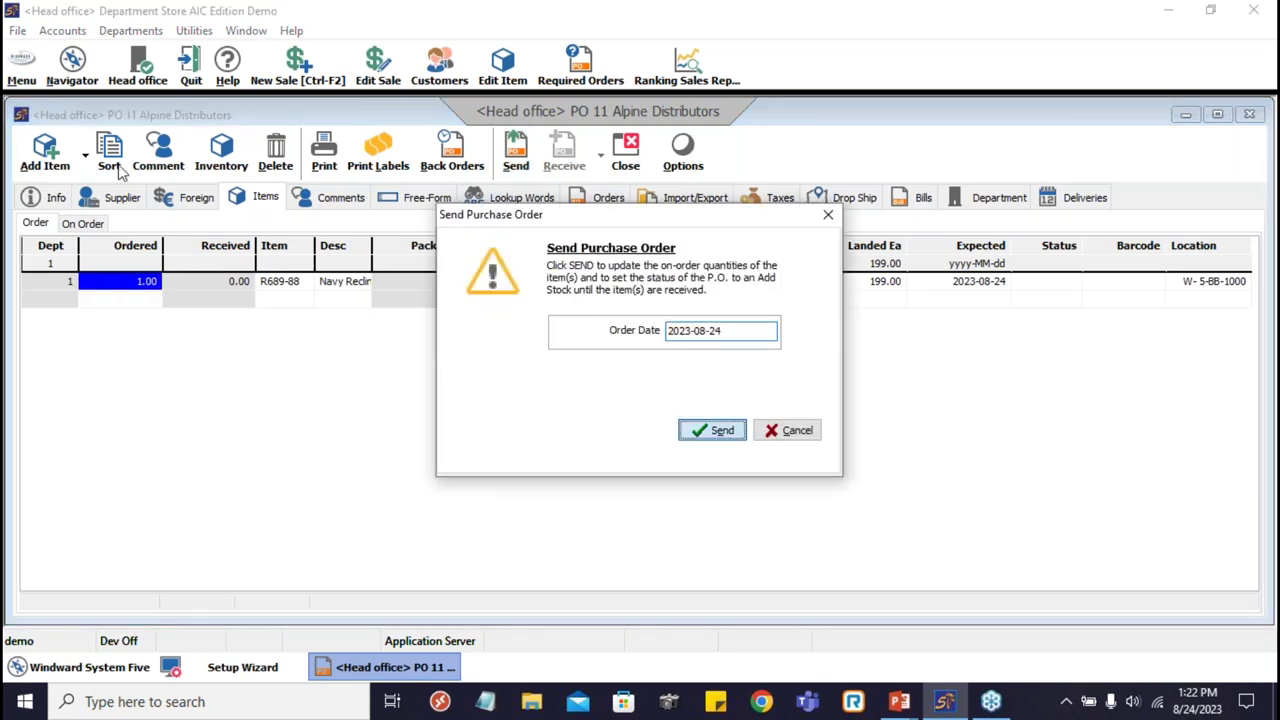
pyautogui.press('Return')
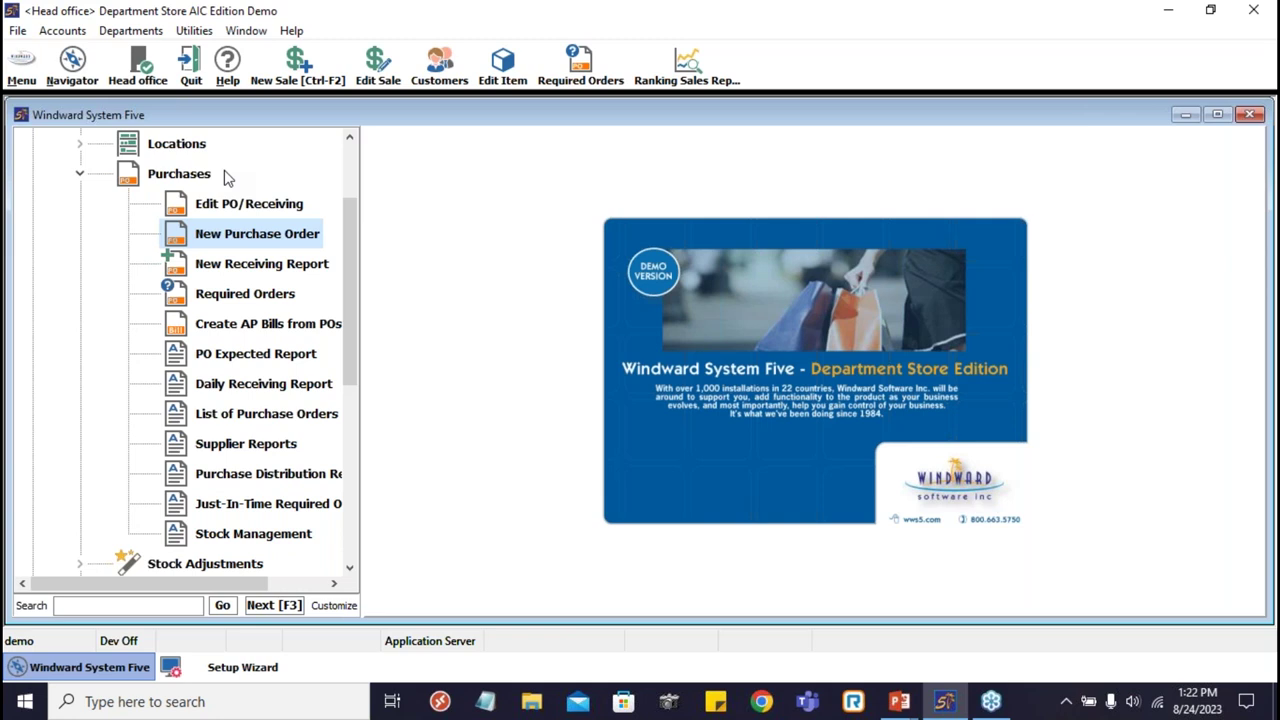
# - Reopen PO 11, enter 1 received of R689-88, and show its W-5-BB-1000 put-away detail
pyautogui.click(198, 202)
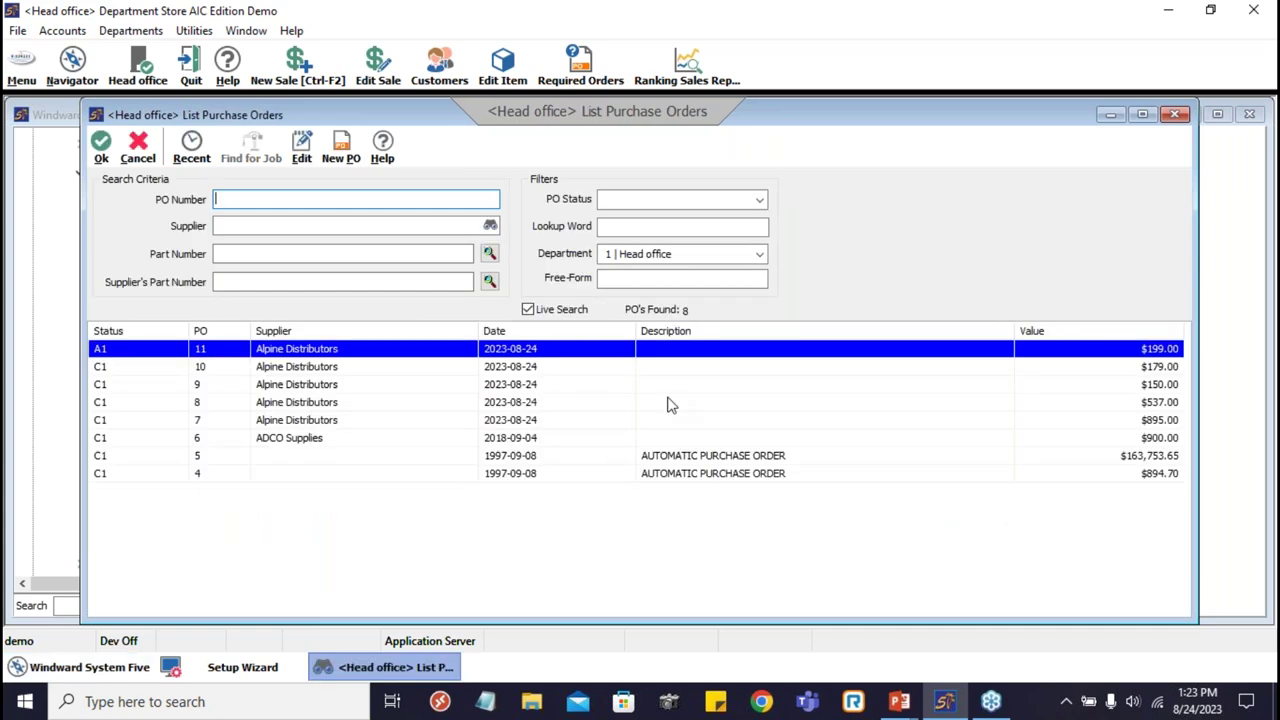
pyautogui.press('Return')
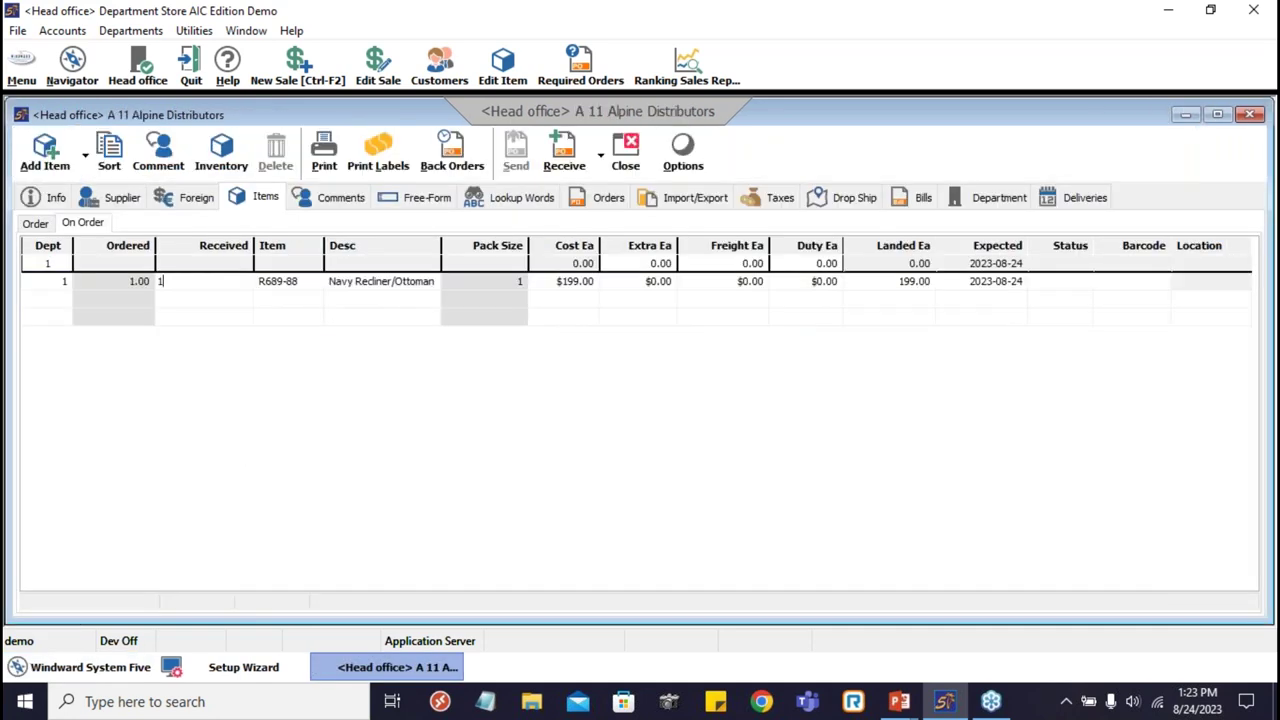
pyautogui.press('Return')
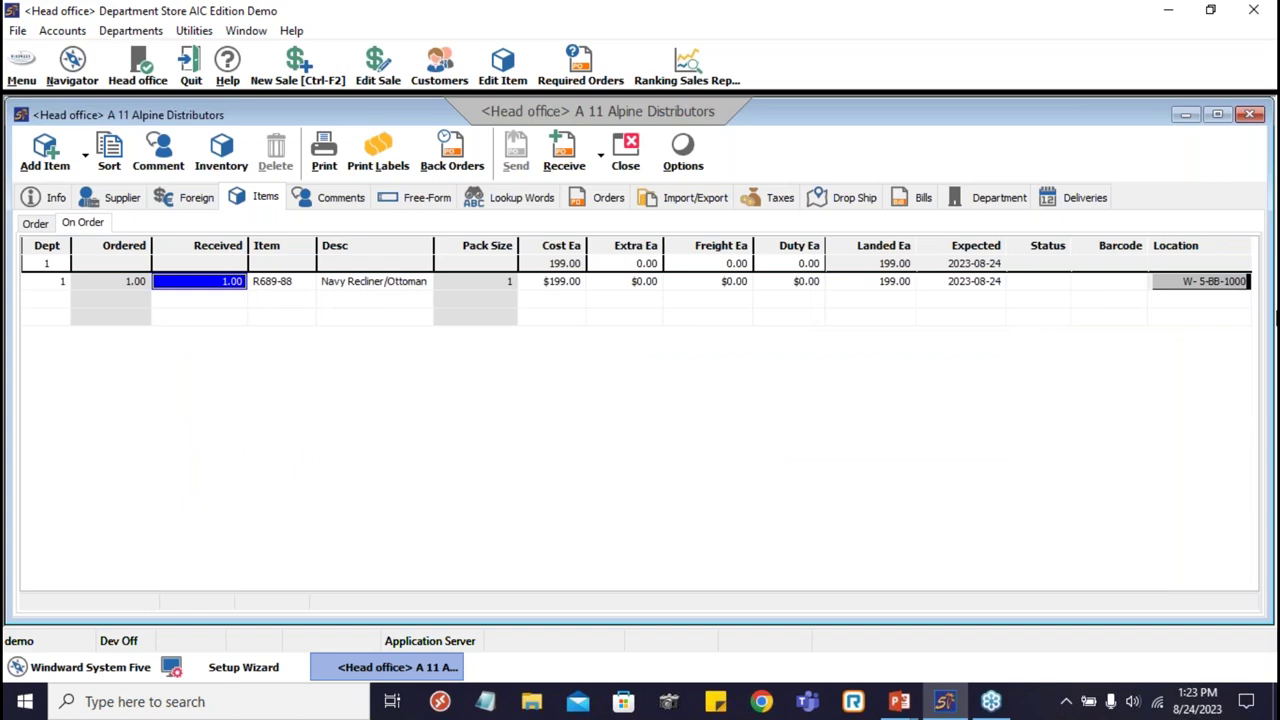
pyautogui.doubleClick(1202, 284)
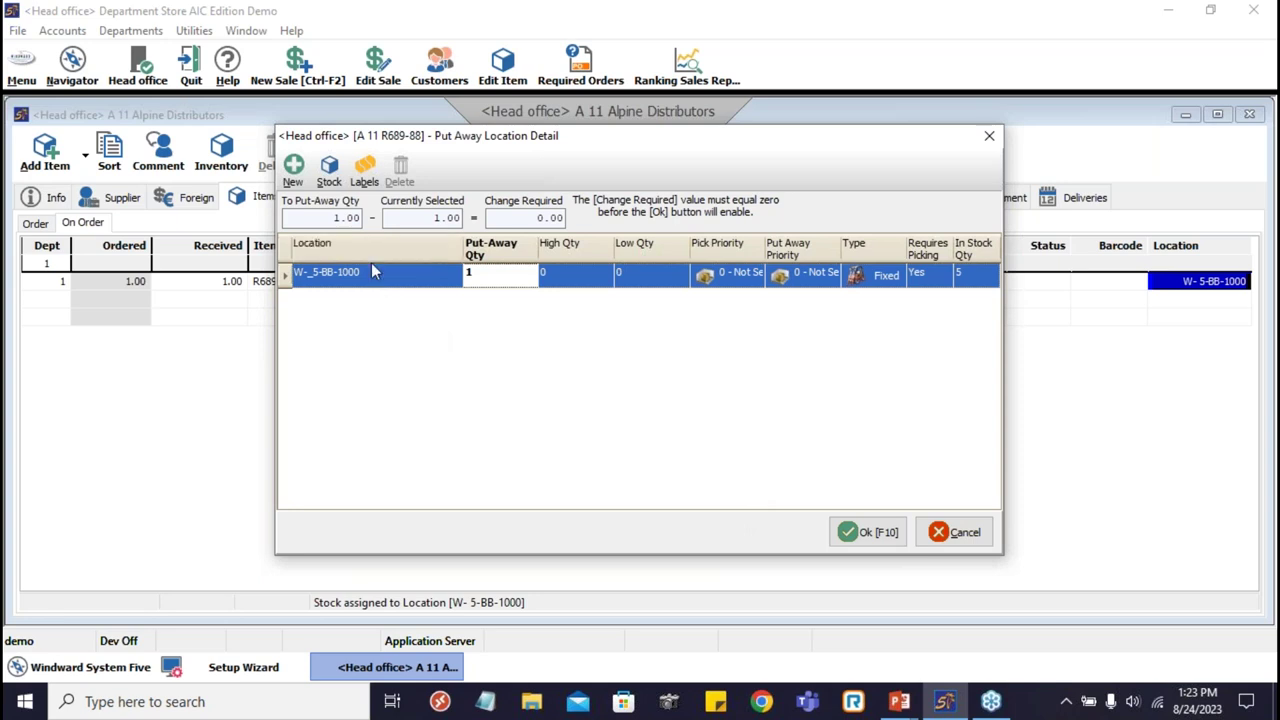
# - Put PO 11's recliner into new bin W-4-1-D (qty 1, W-5-BB-1000 0) and receive it
pyautogui.click(293, 170)
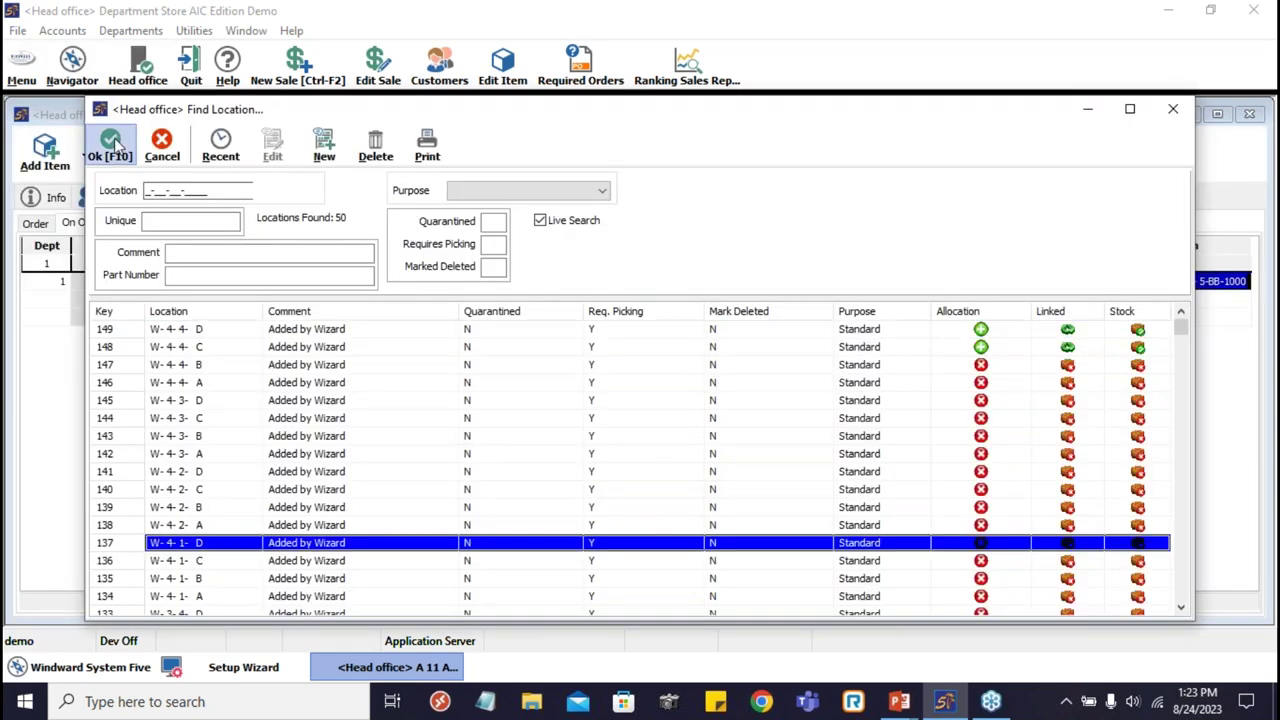
pyautogui.click(111, 147)
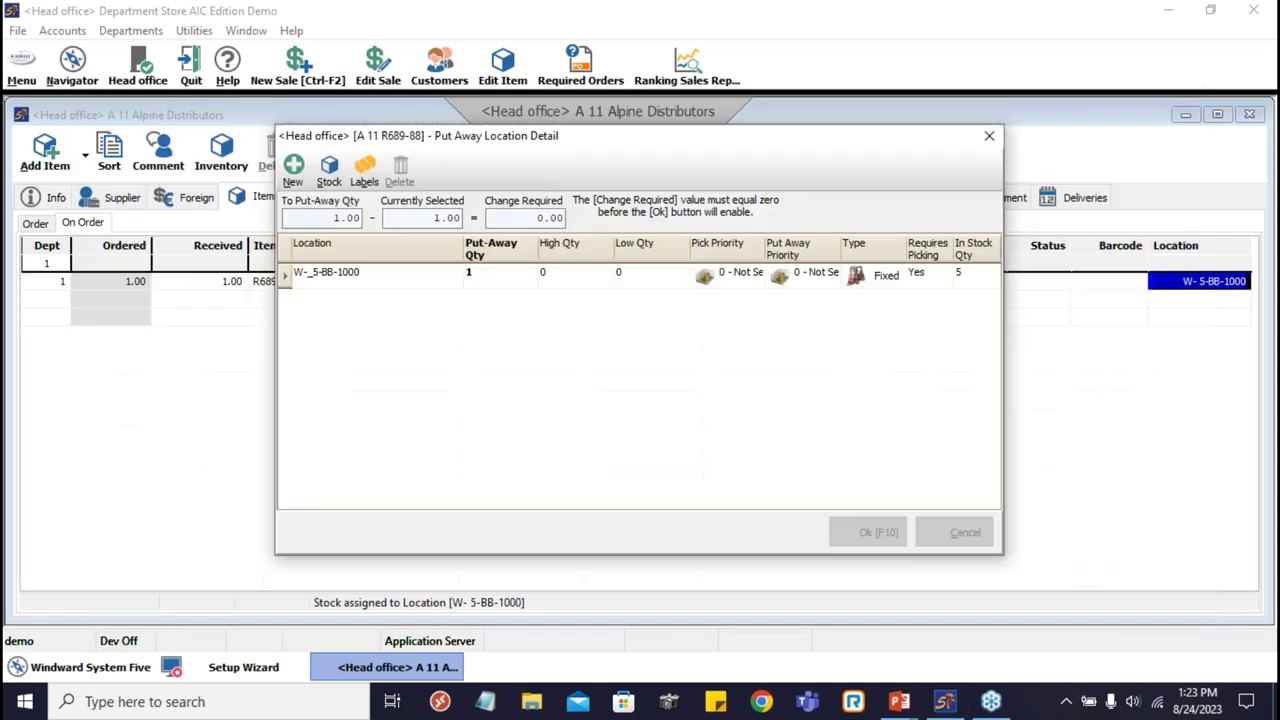
pyautogui.click(497, 300)
pyautogui.write('0')
pyautogui.click(493, 277)
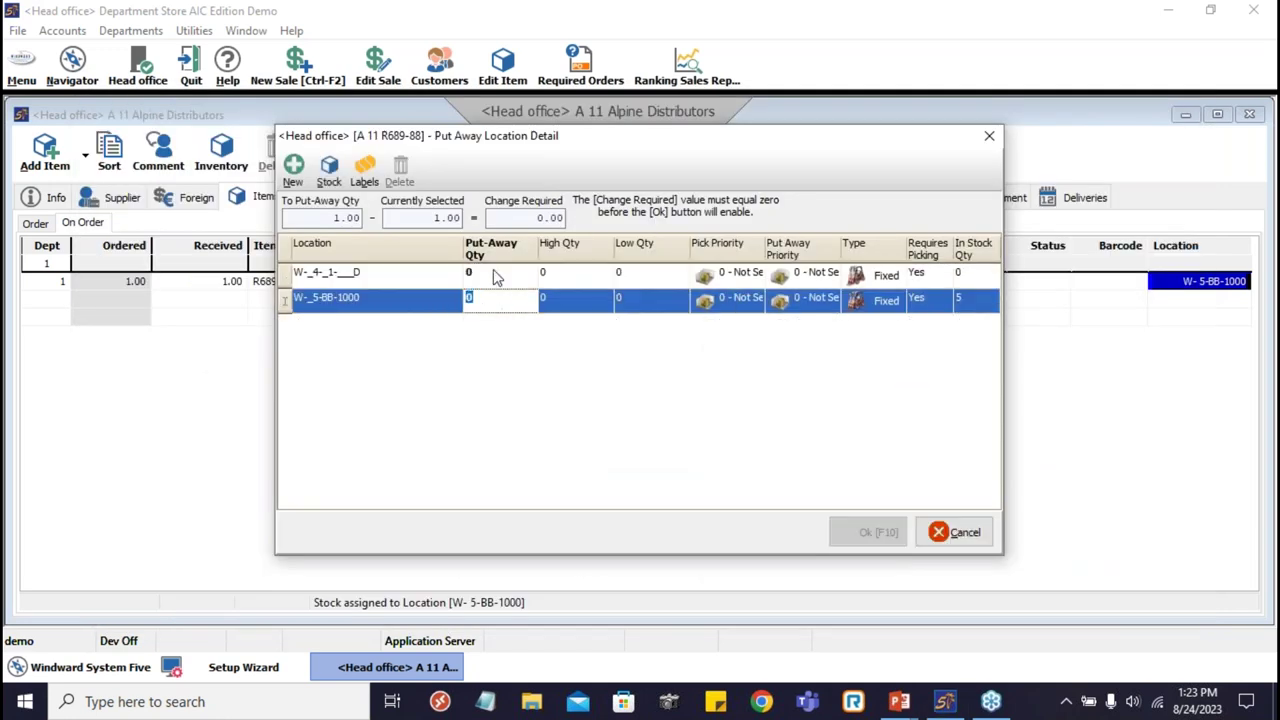
pyautogui.write('1')
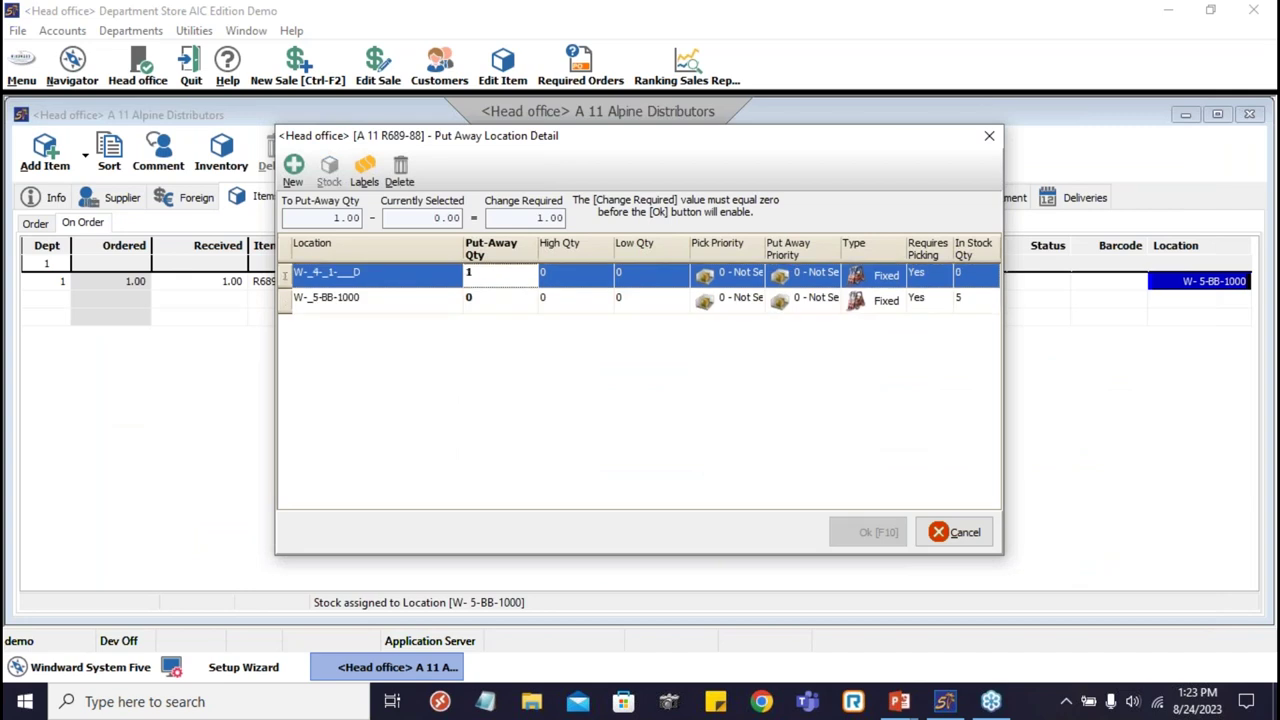
pyautogui.press('Return')
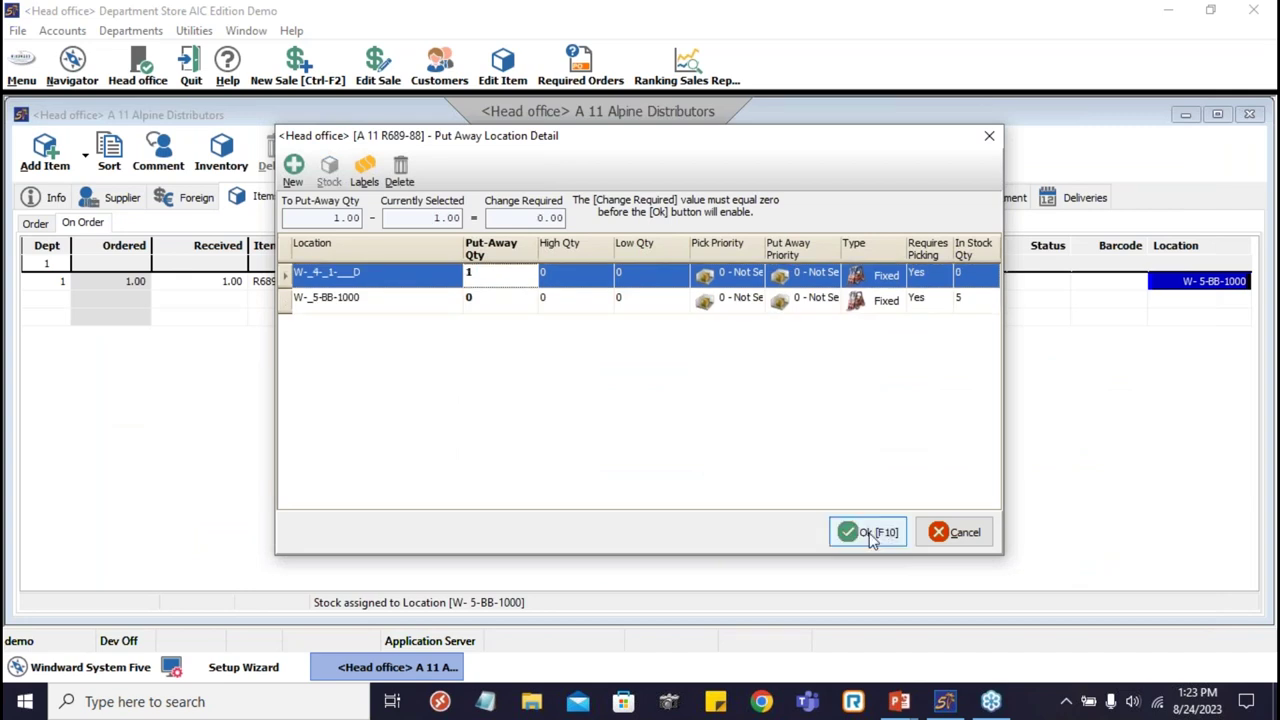
pyautogui.click(868, 532)
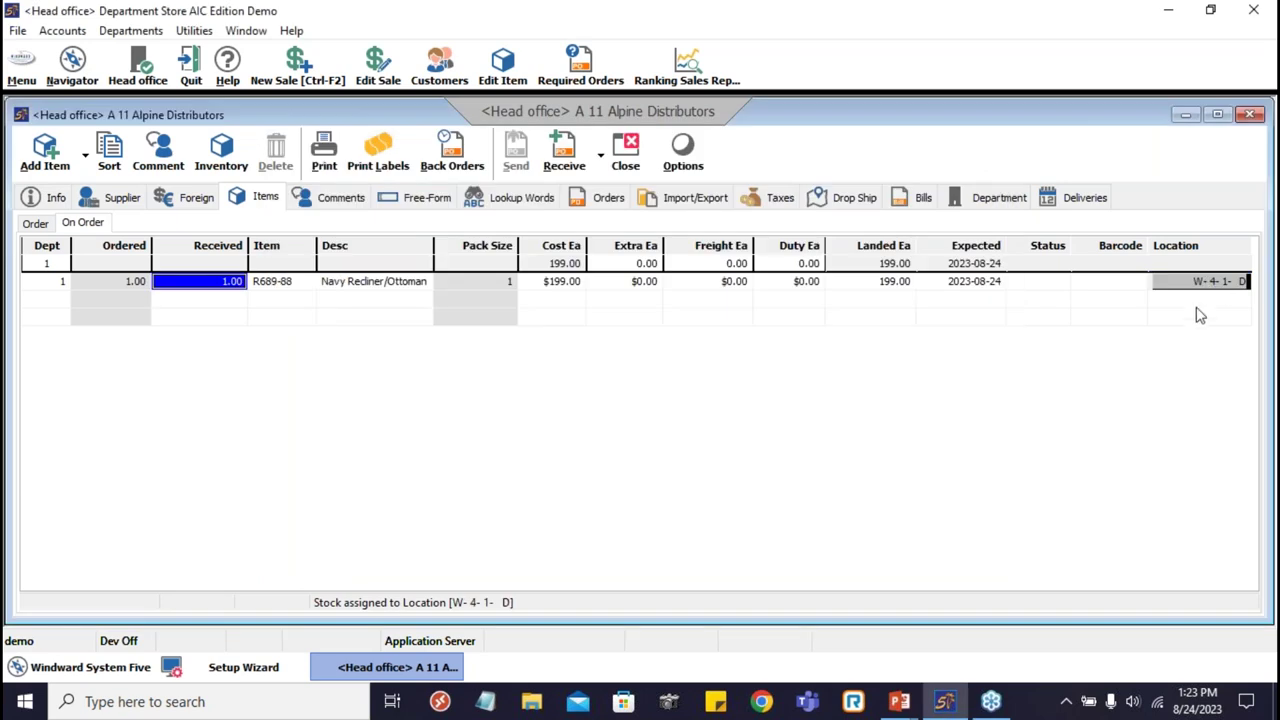
pyautogui.click(565, 160)
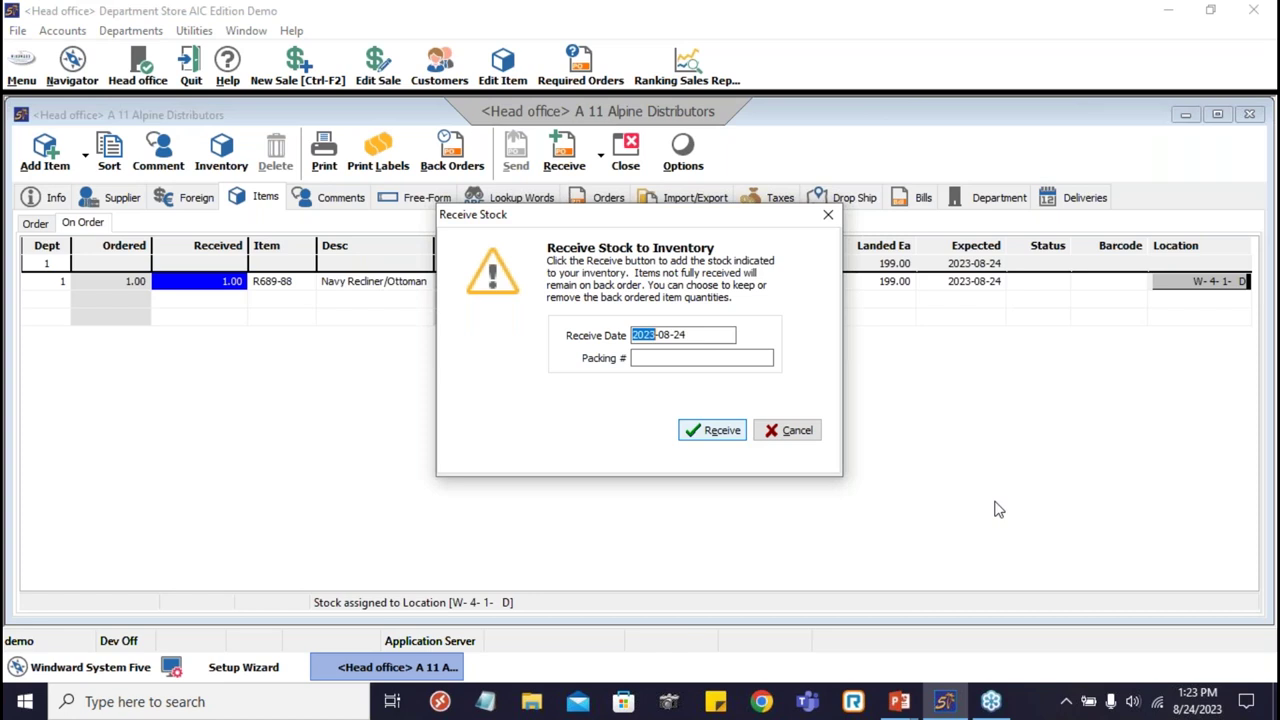
pyautogui.press('Return')
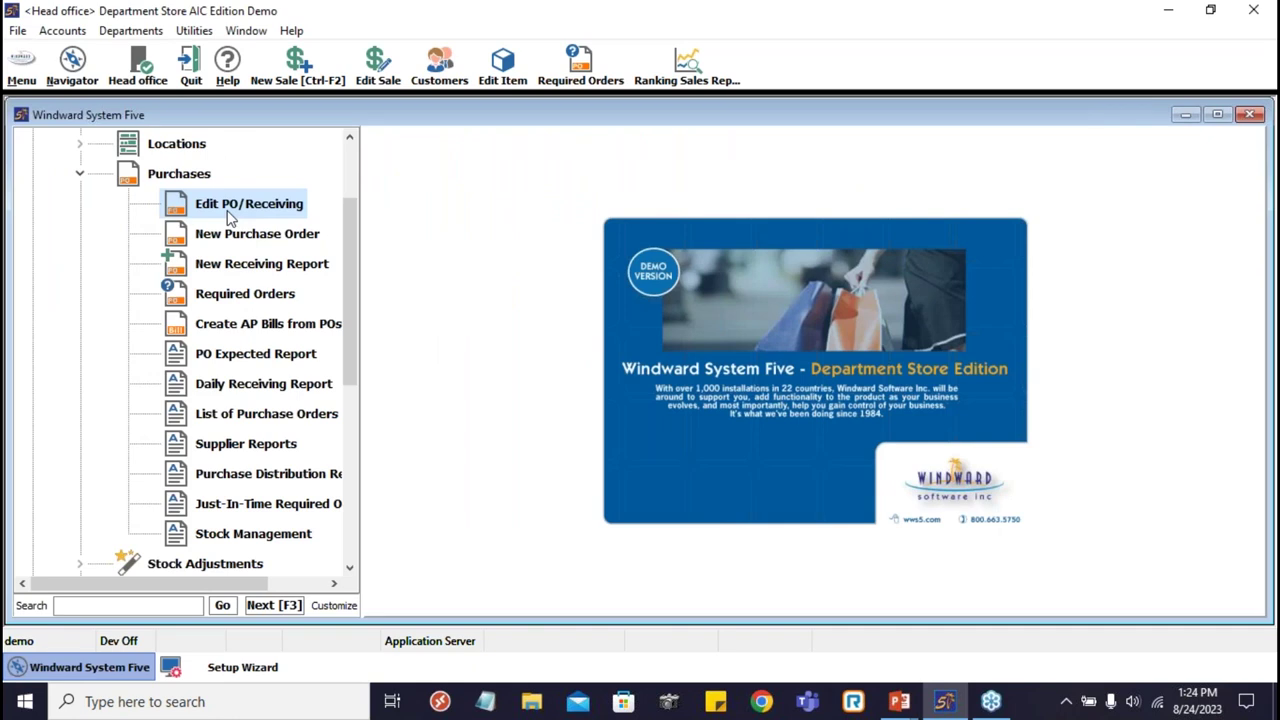
# - Find R689-09 Black Recliner/Ottoman under Recliners and open its locations (S-AA-00-0000, W-5-BB-1000)
pyautogui.scroll(2, 229, 217)
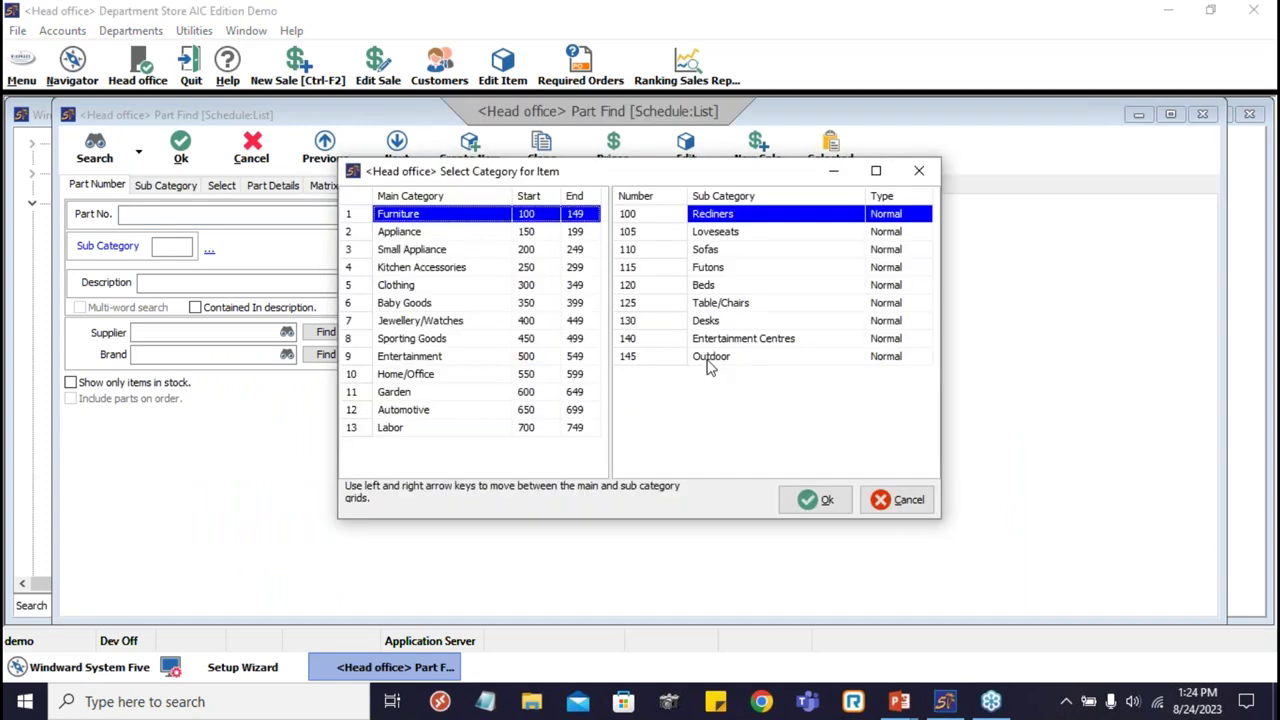
pyautogui.press('Return')
pyautogui.click(398, 288)
pyautogui.click(403, 302)
pyautogui.click(400, 294)
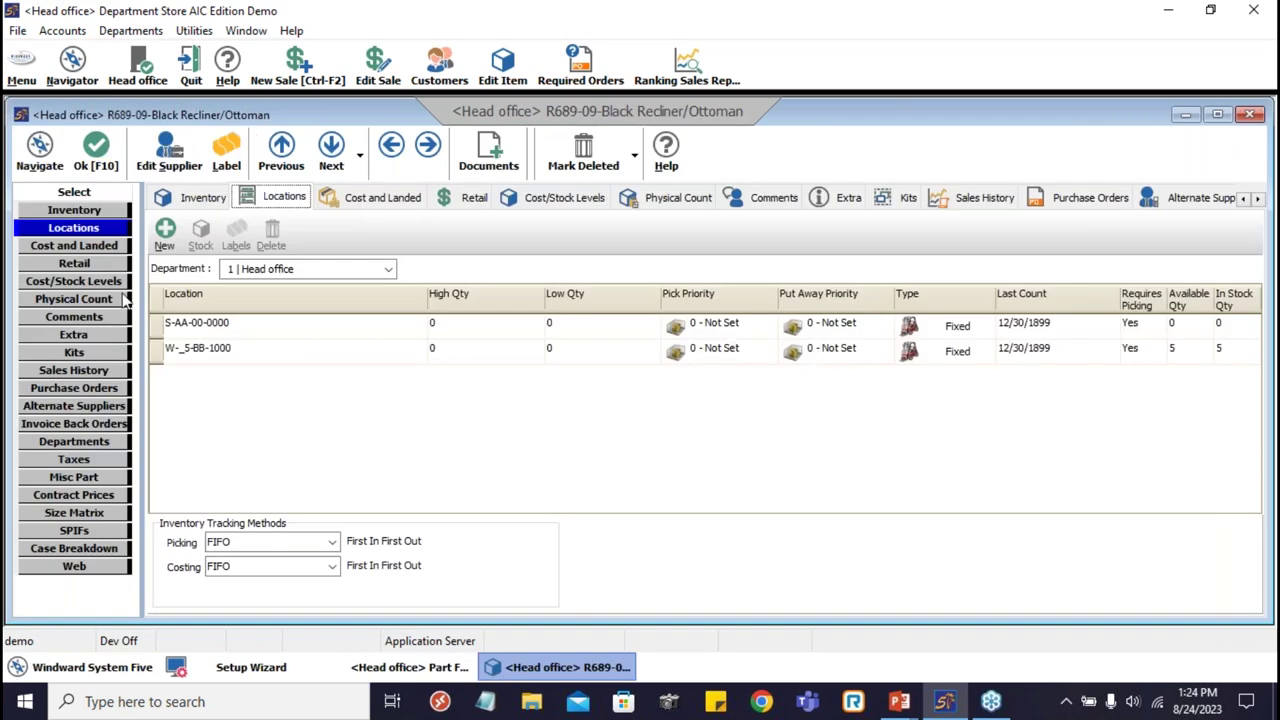
# - Give R689-09 bin W-1-4-C with put-away priority 1 - First and save the item
pyautogui.click(166, 236)
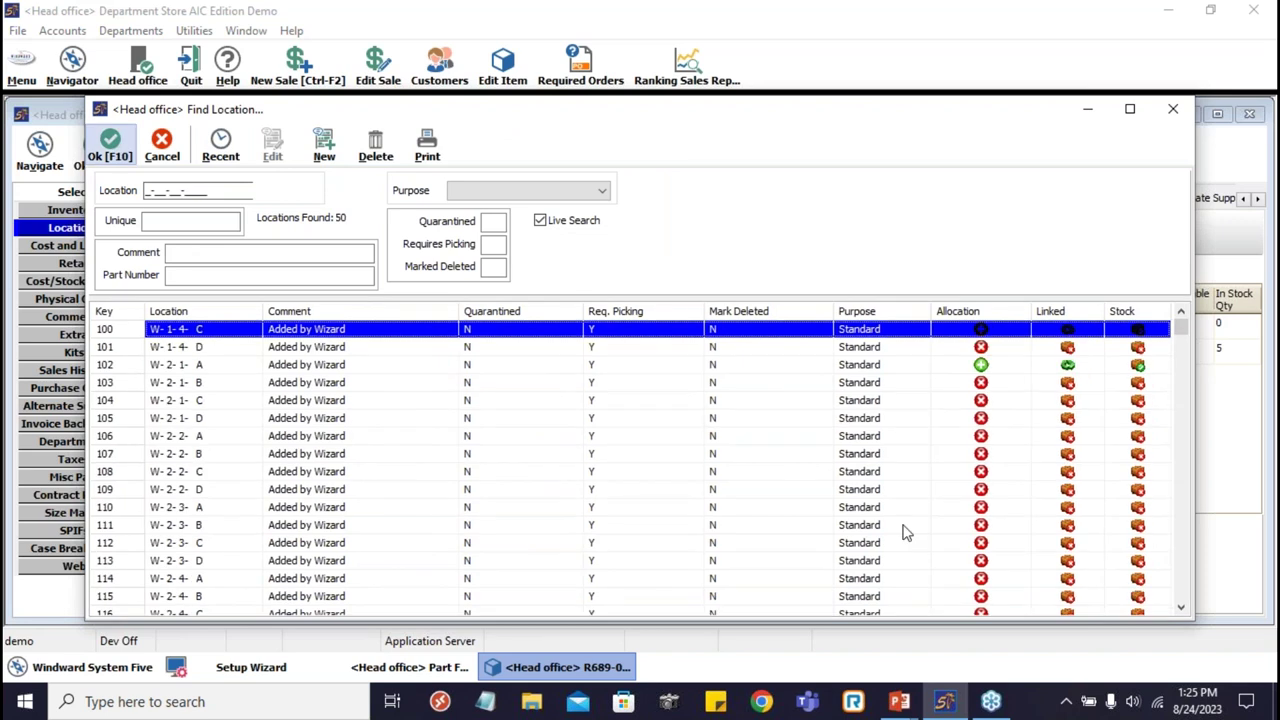
pyautogui.press('F10')
pyautogui.click(857, 352)
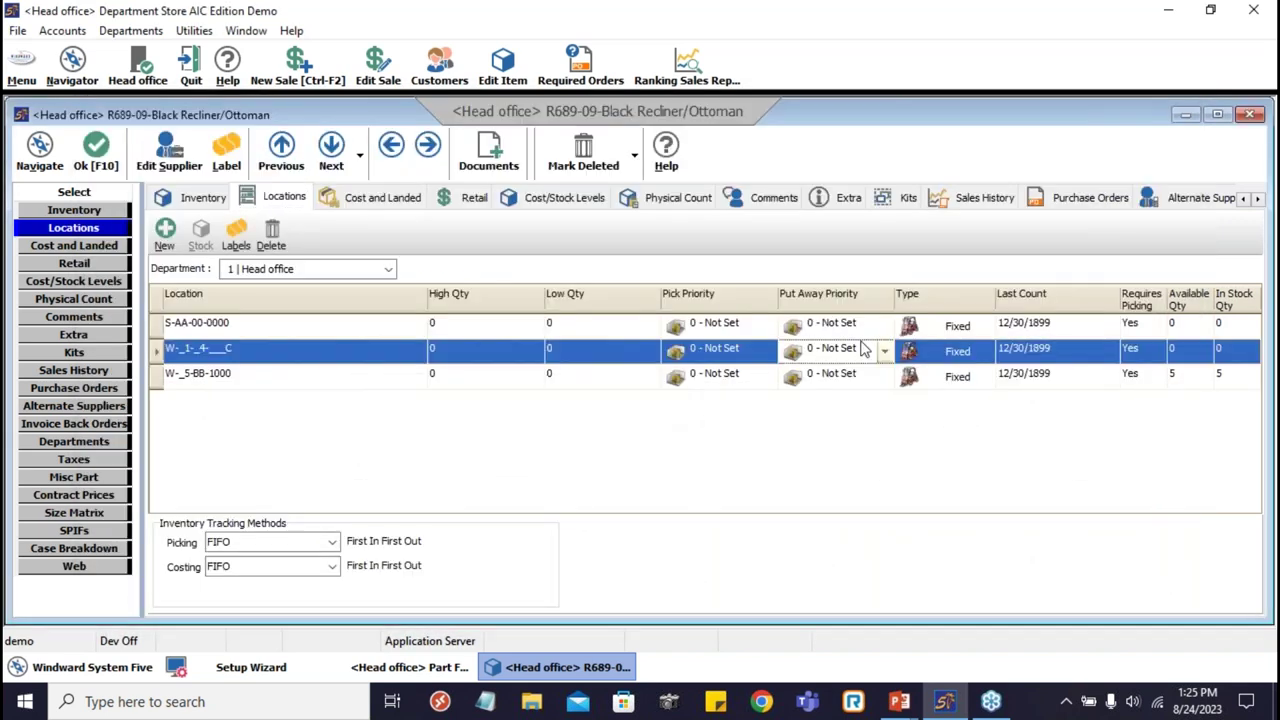
pyautogui.click(886, 450)
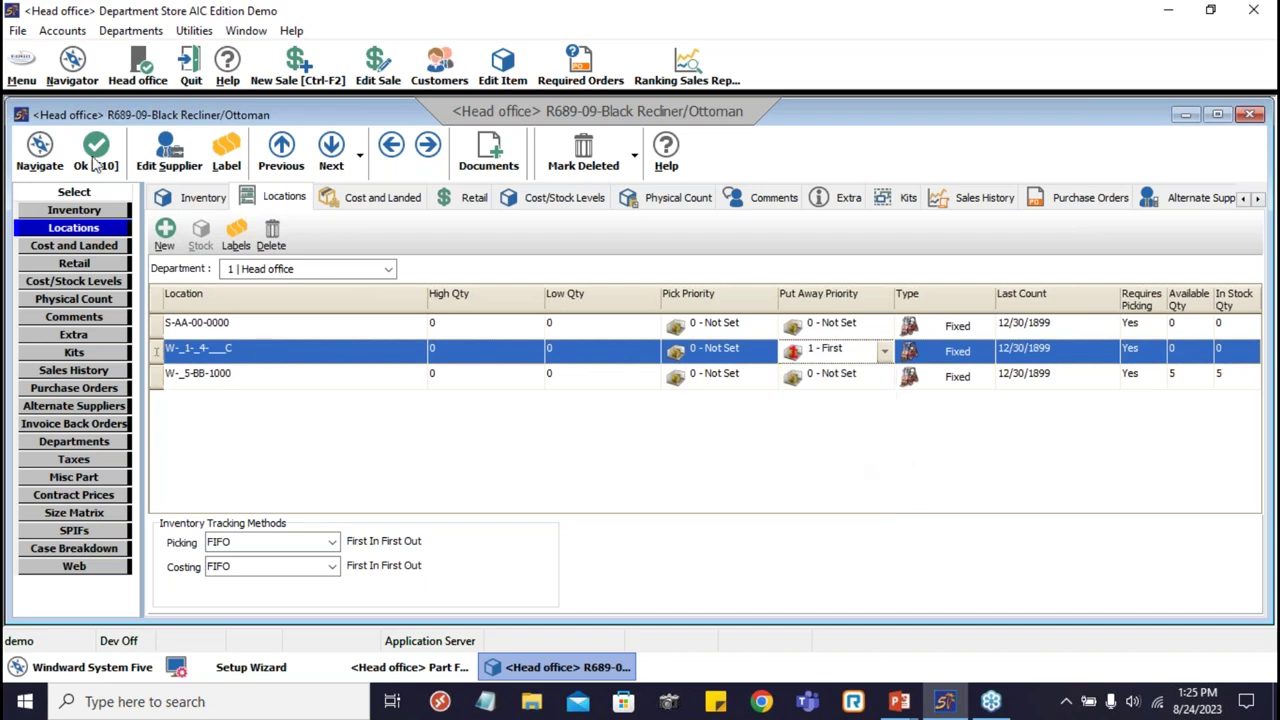
pyautogui.press('Down')
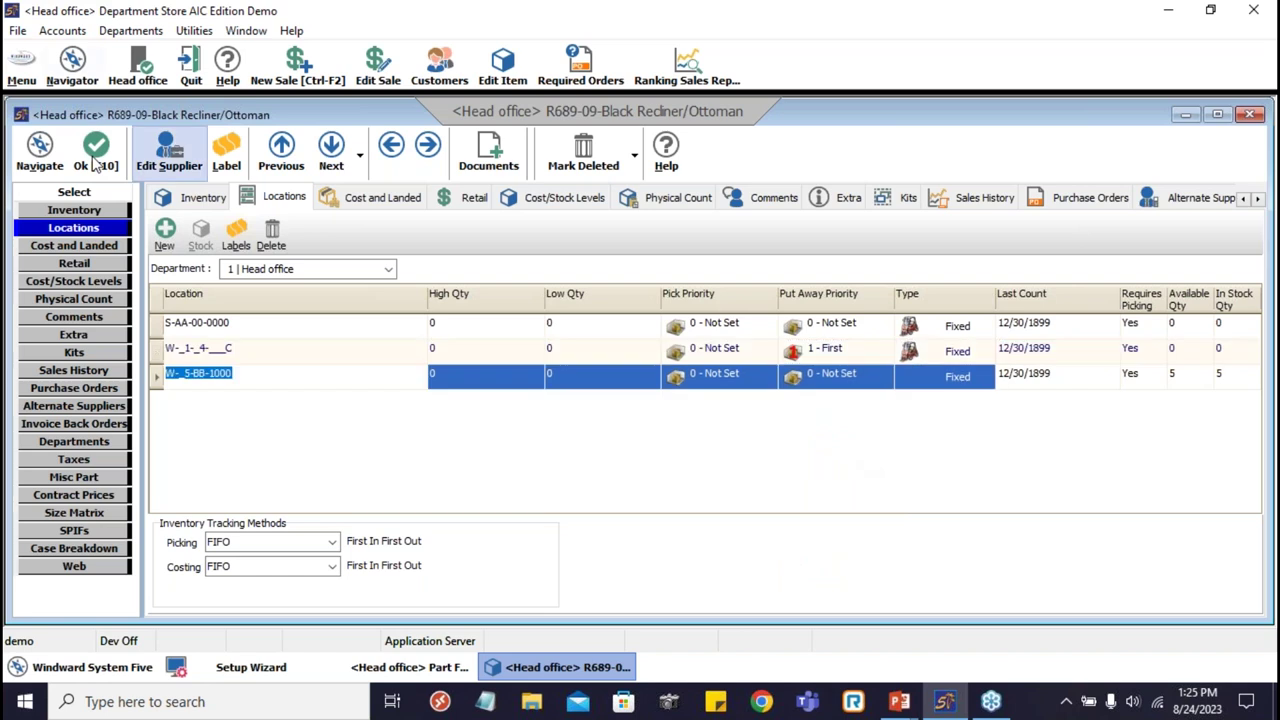
pyautogui.click(95, 155)
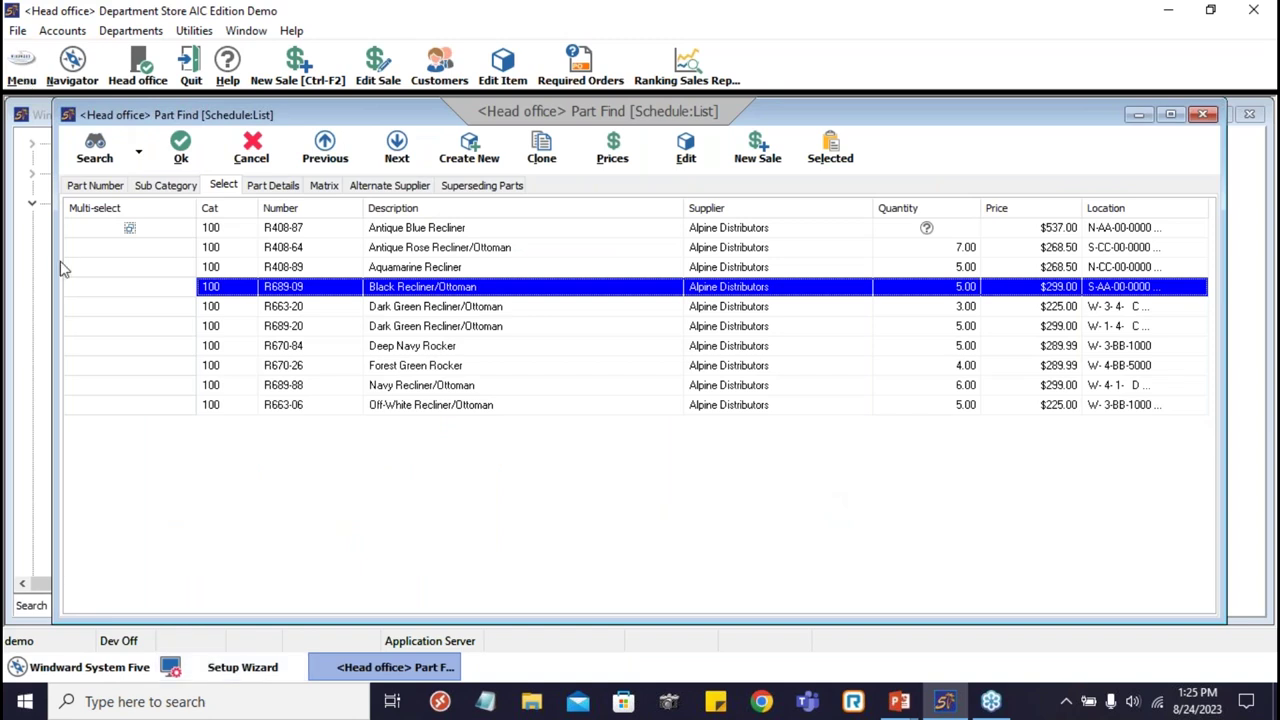
# - Start a new purchase order with Alpine Distributors as the supplier
pyautogui.moveTo(100, 161)
pyautogui.moveTo(247, 218)
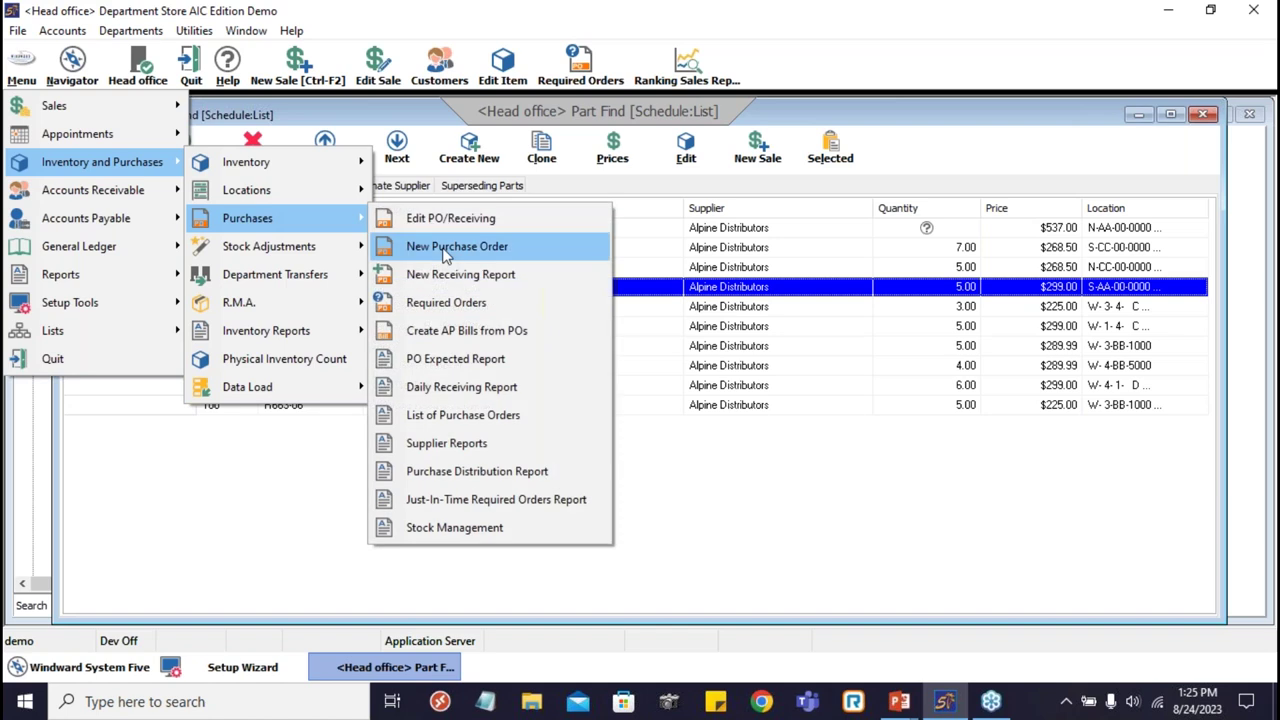
pyautogui.click(446, 248)
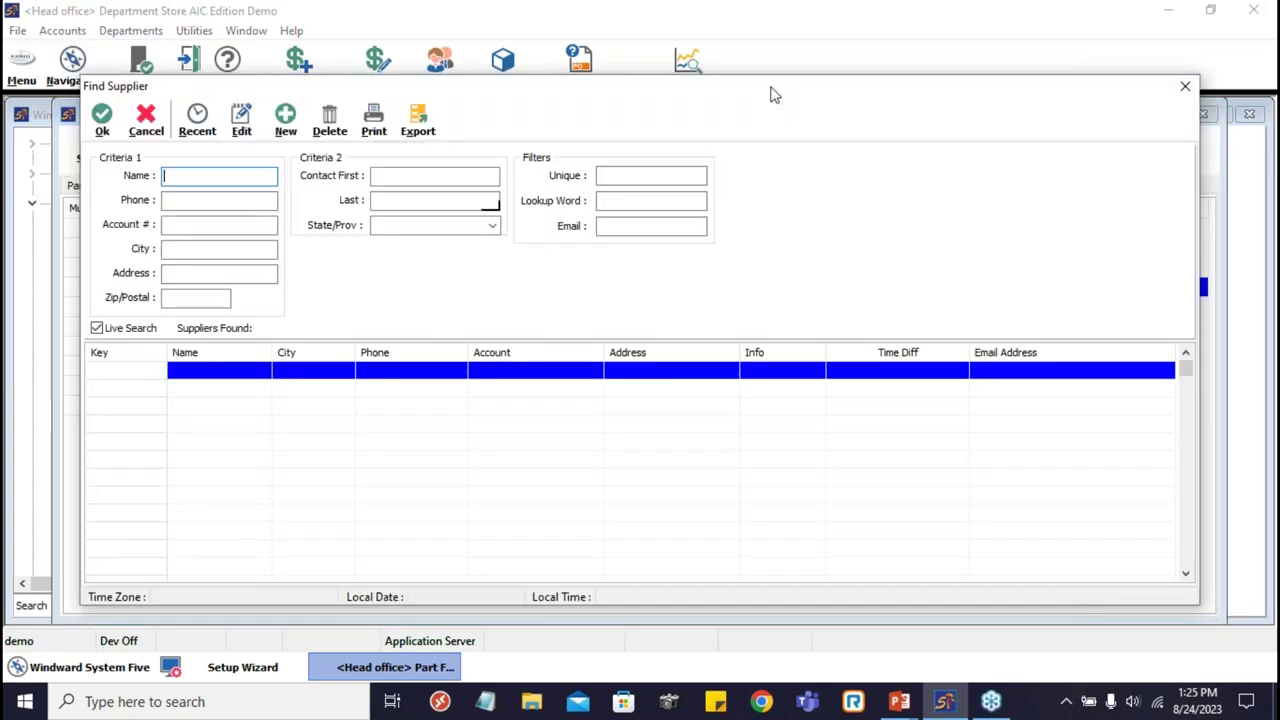
pyautogui.moveTo(770, 95); pyautogui.dragTo(778, 321)
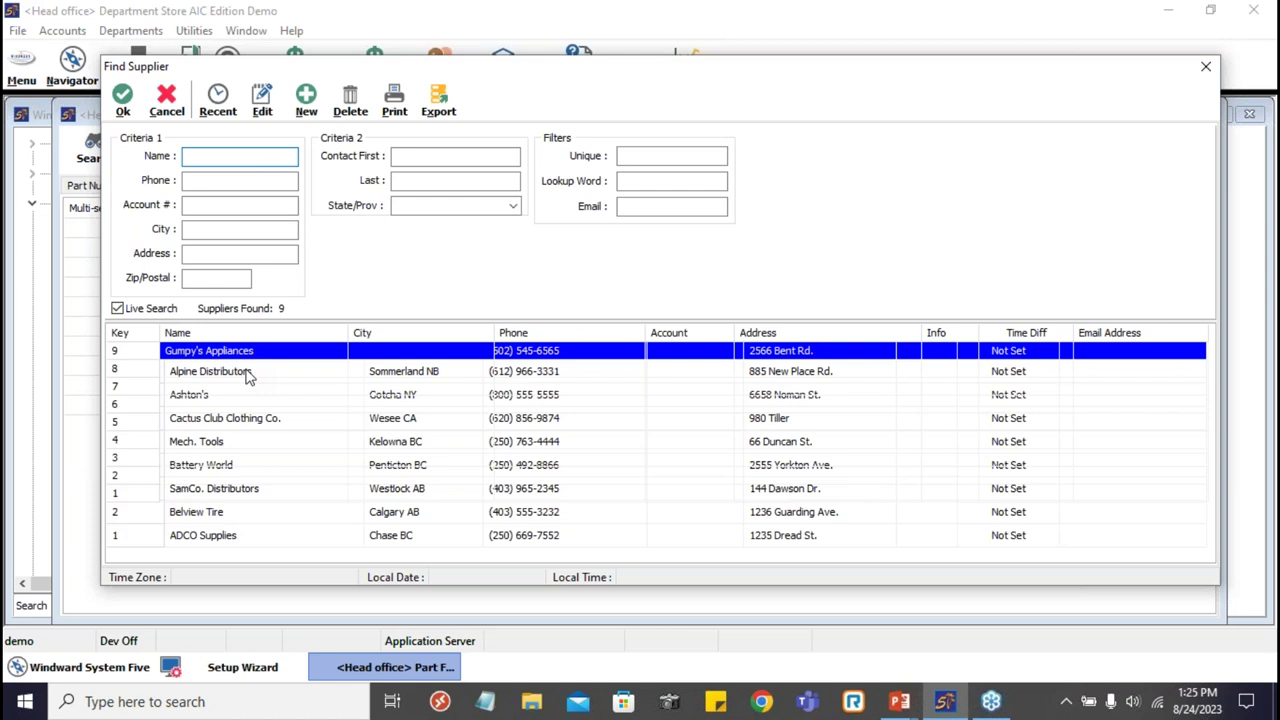
pyautogui.click(249, 372)
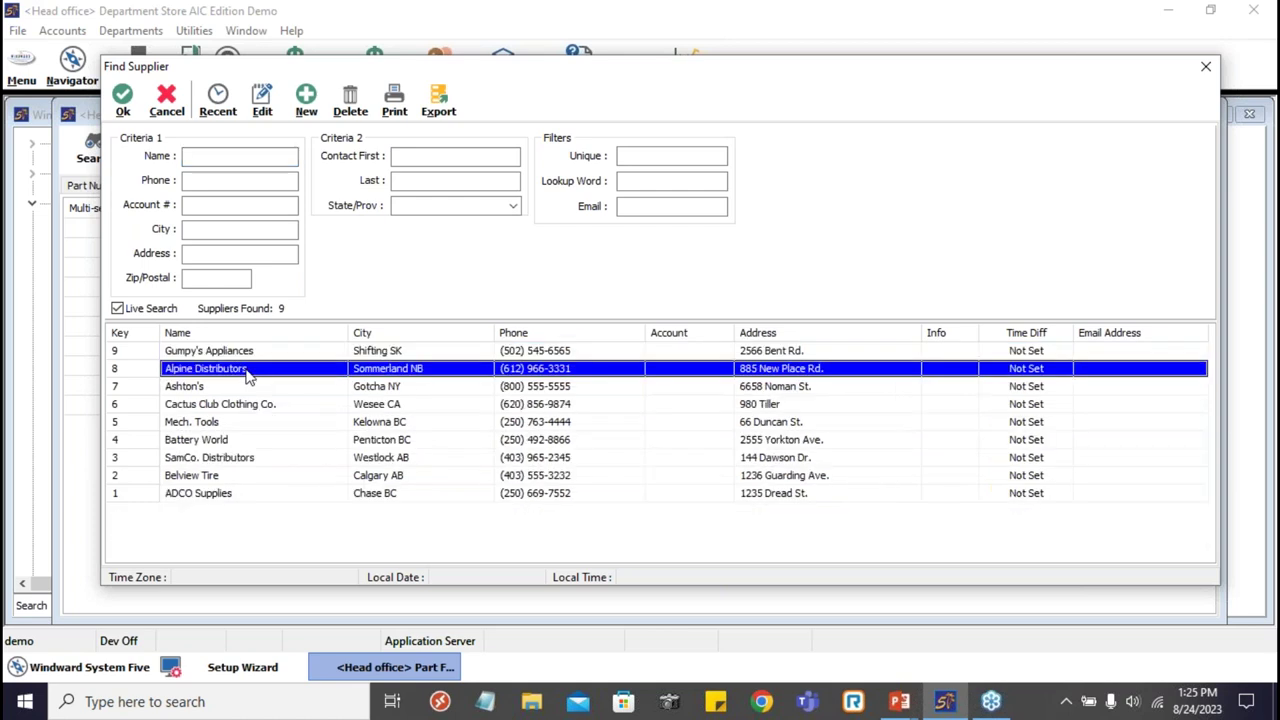
pyautogui.doubleClick(249, 372)
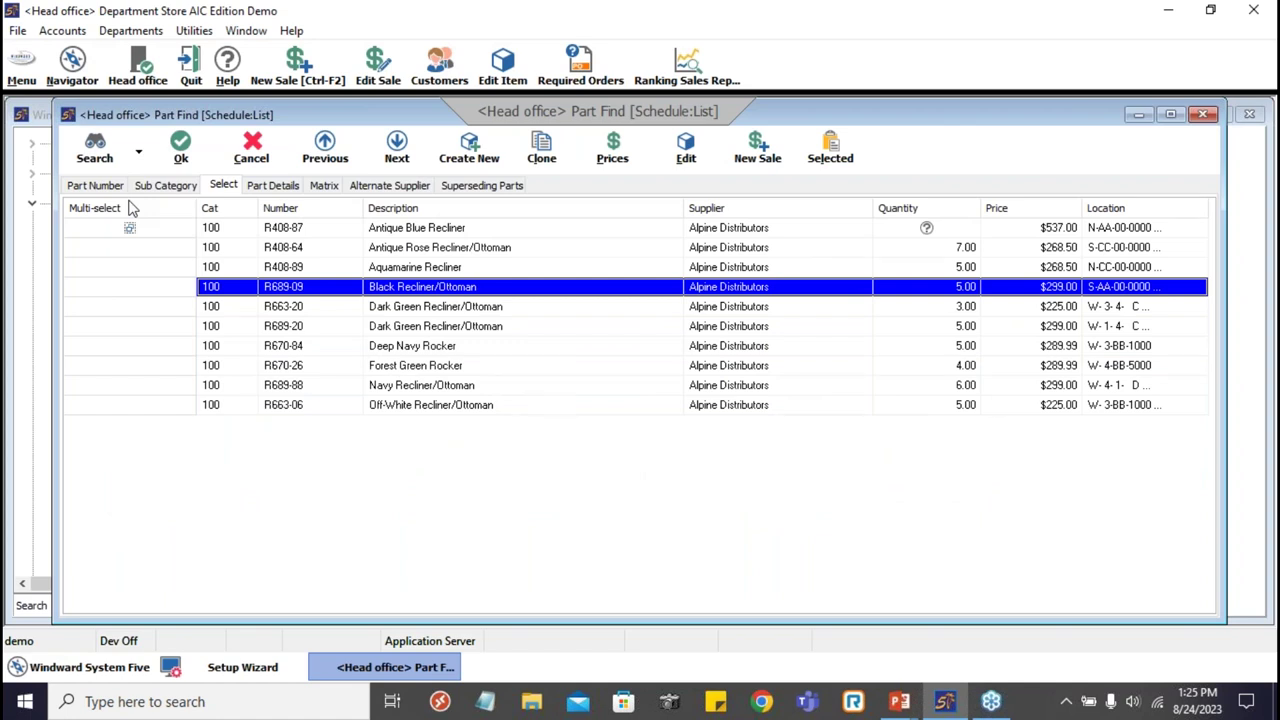
# - Add 1 R689-09 Black Recliner/Ottoman at $199.00 to PO 12, located in W-1-4-C
pyautogui.click(127, 287)
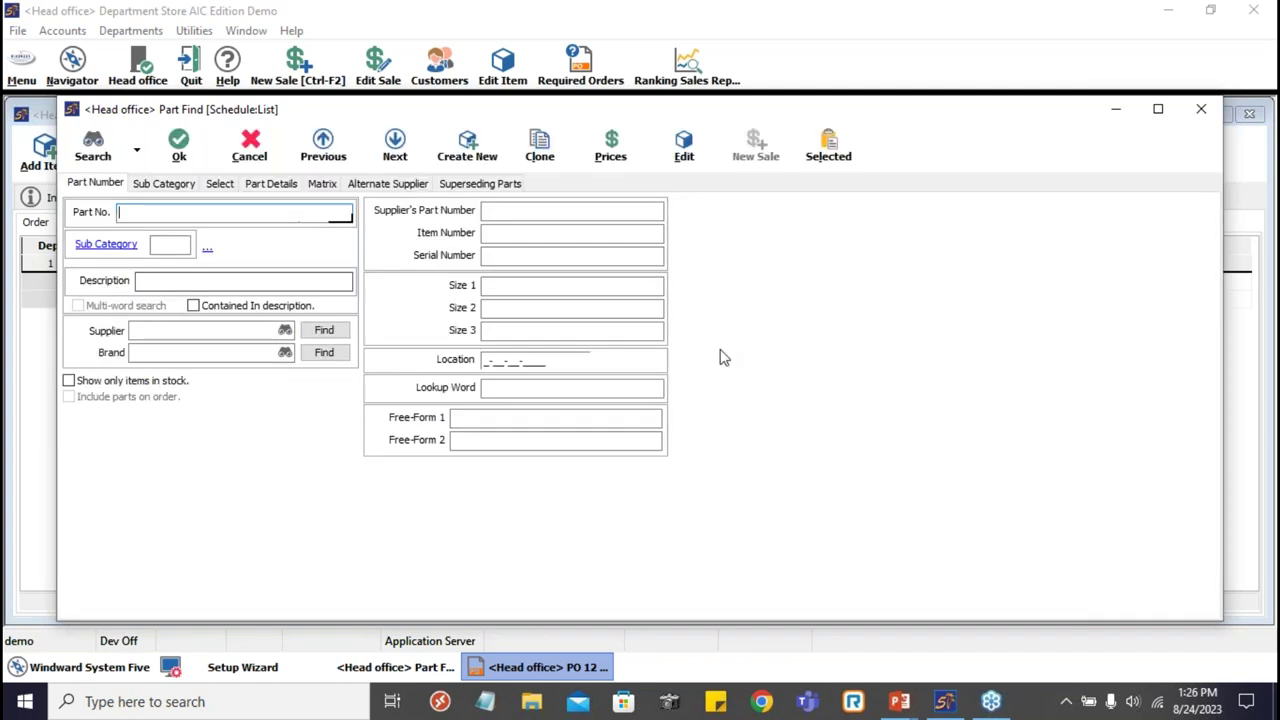
pyautogui.press('Return')
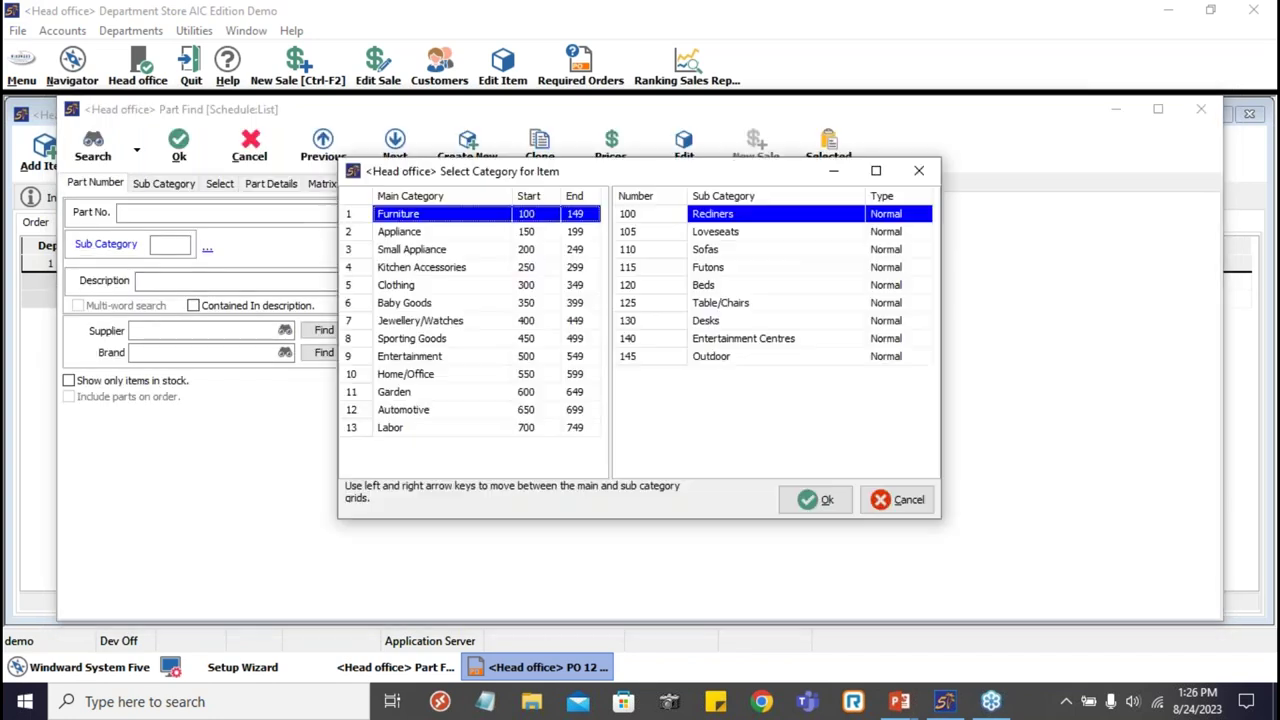
pyautogui.press('Return')
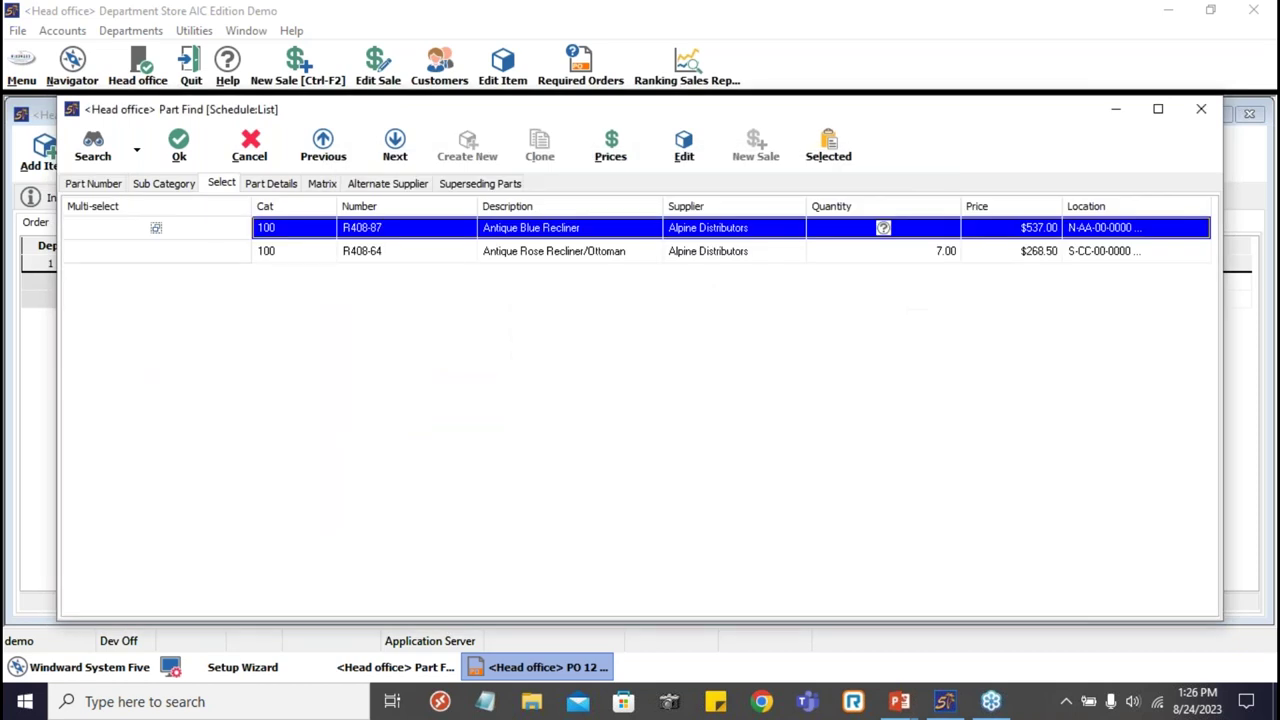
pyautogui.press('Return')
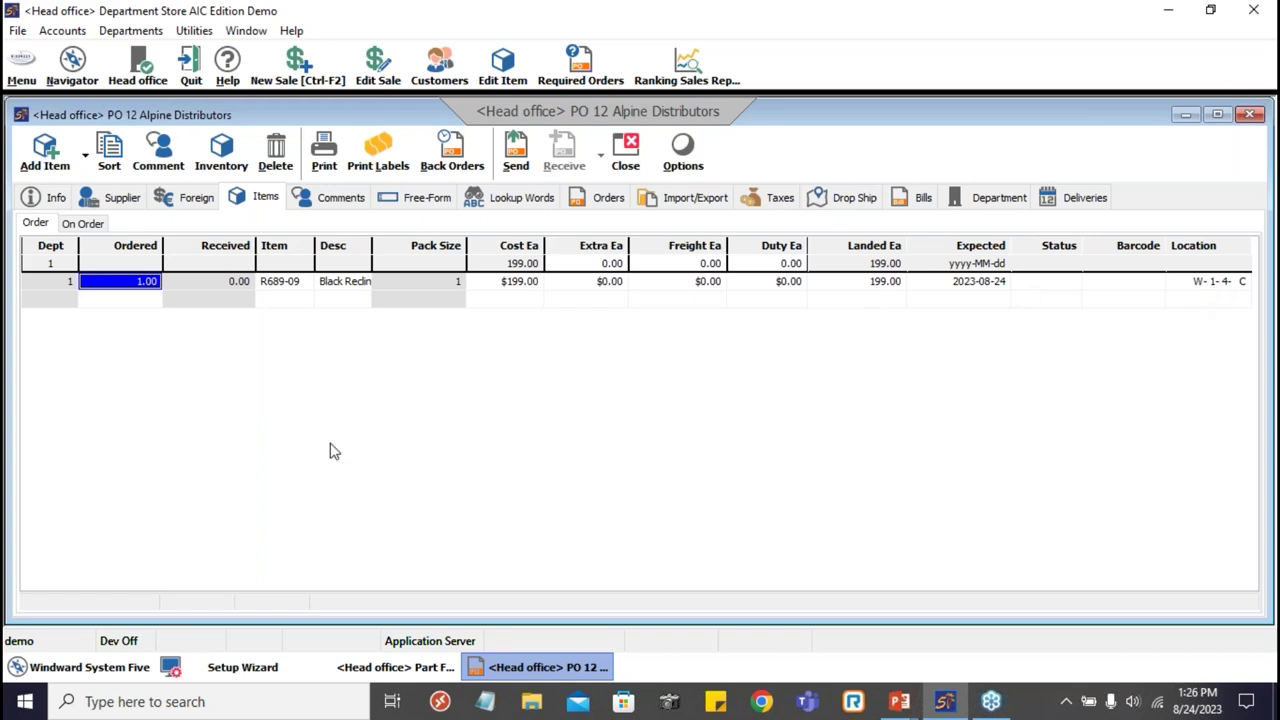
pyautogui.click(895, 703)
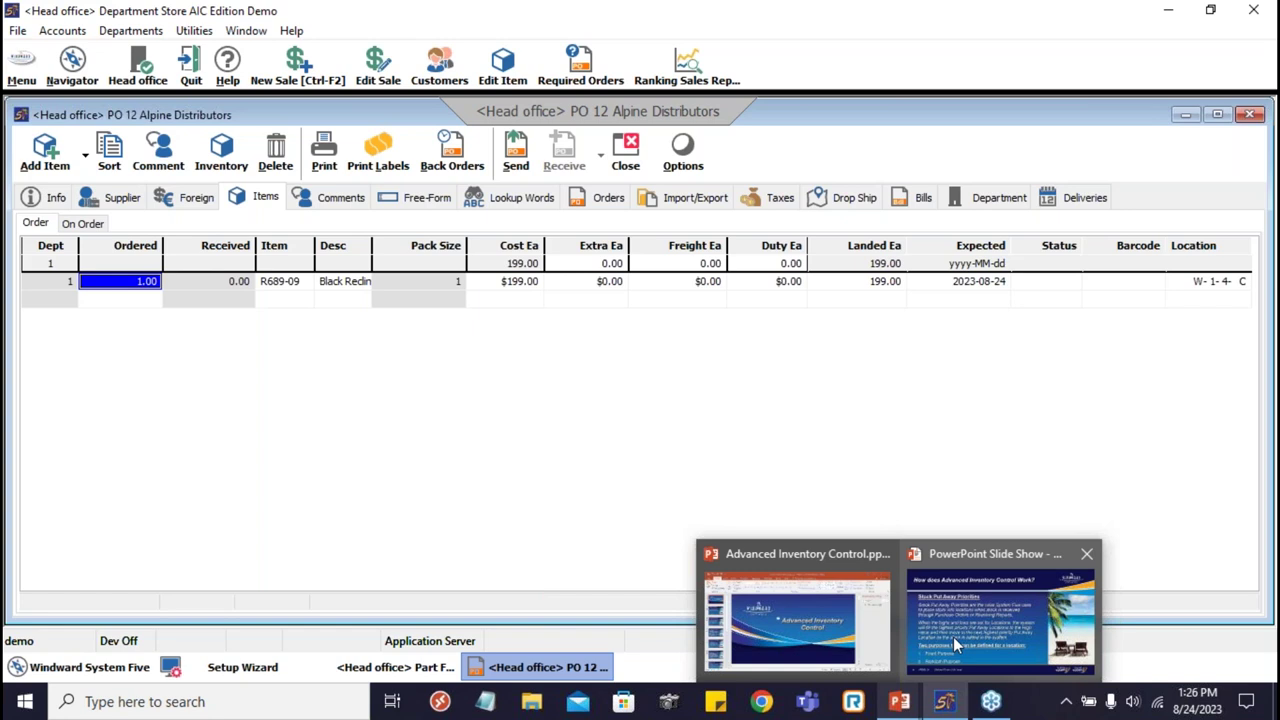
pyautogui.click(953, 637)
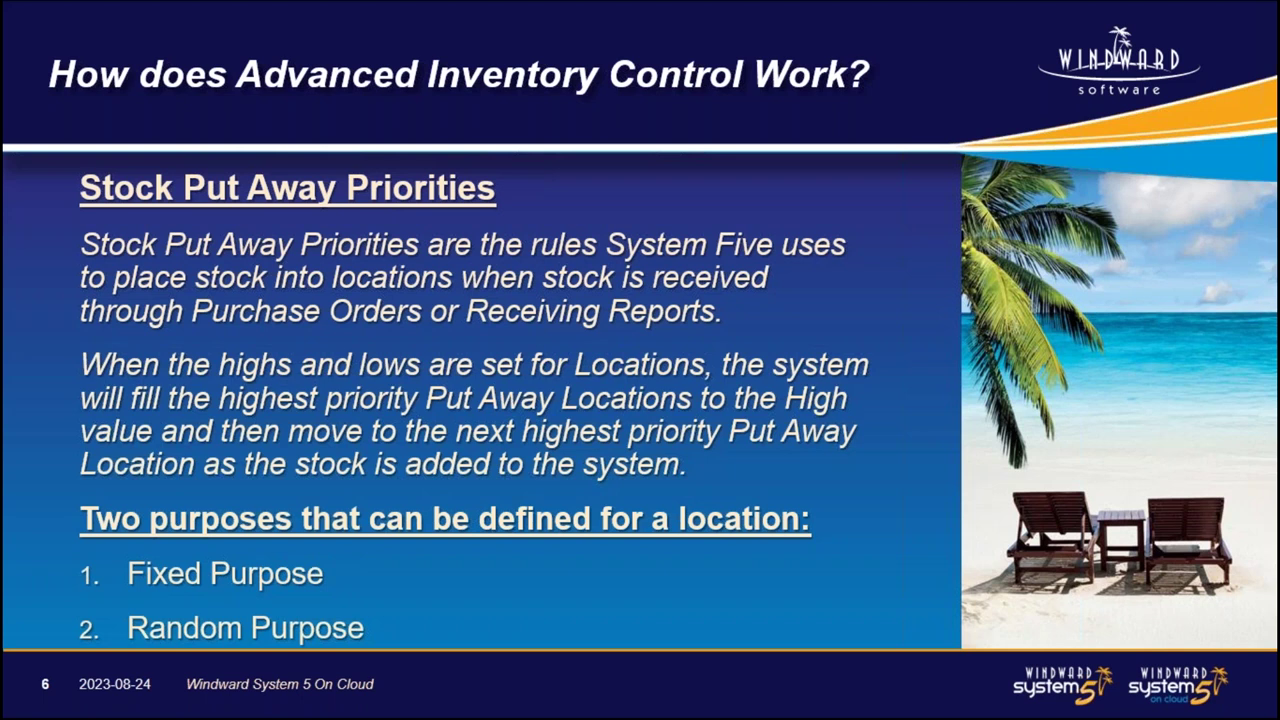
pyautogui.hotkey('alt', 'Tab')
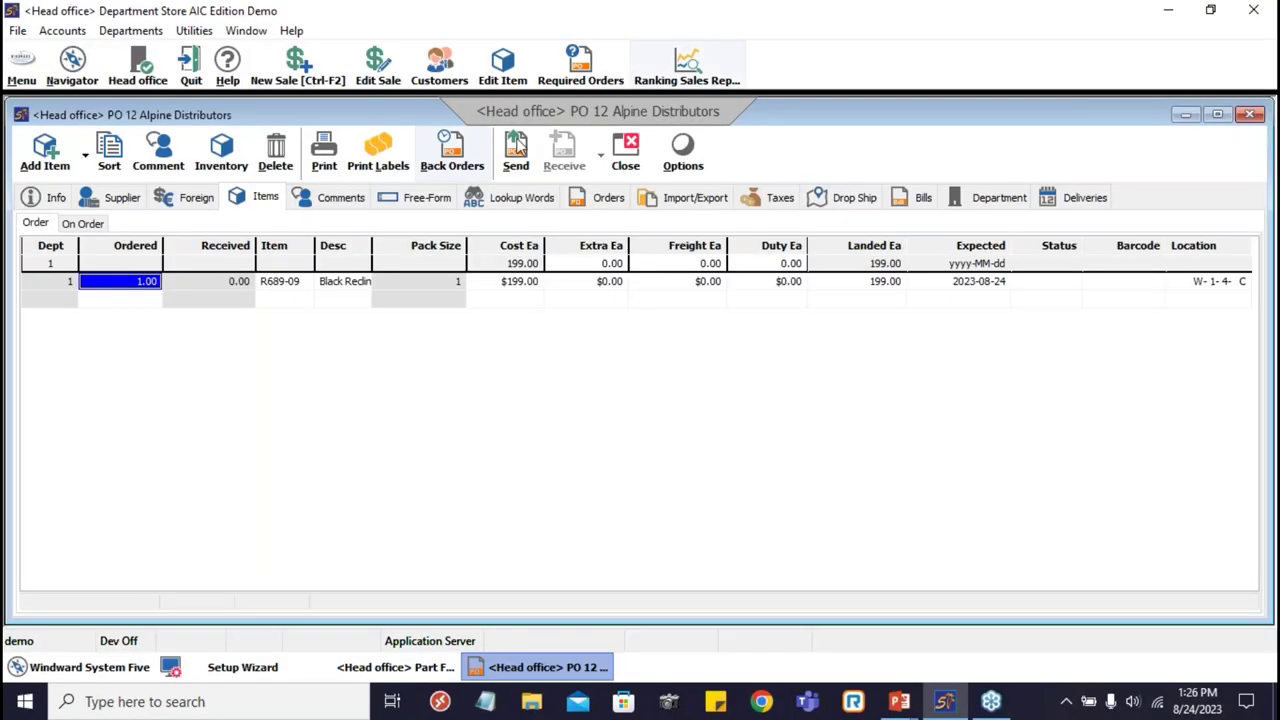
# - Send PO 12, accept the print options, and close the order window
pyautogui.click(516, 148)
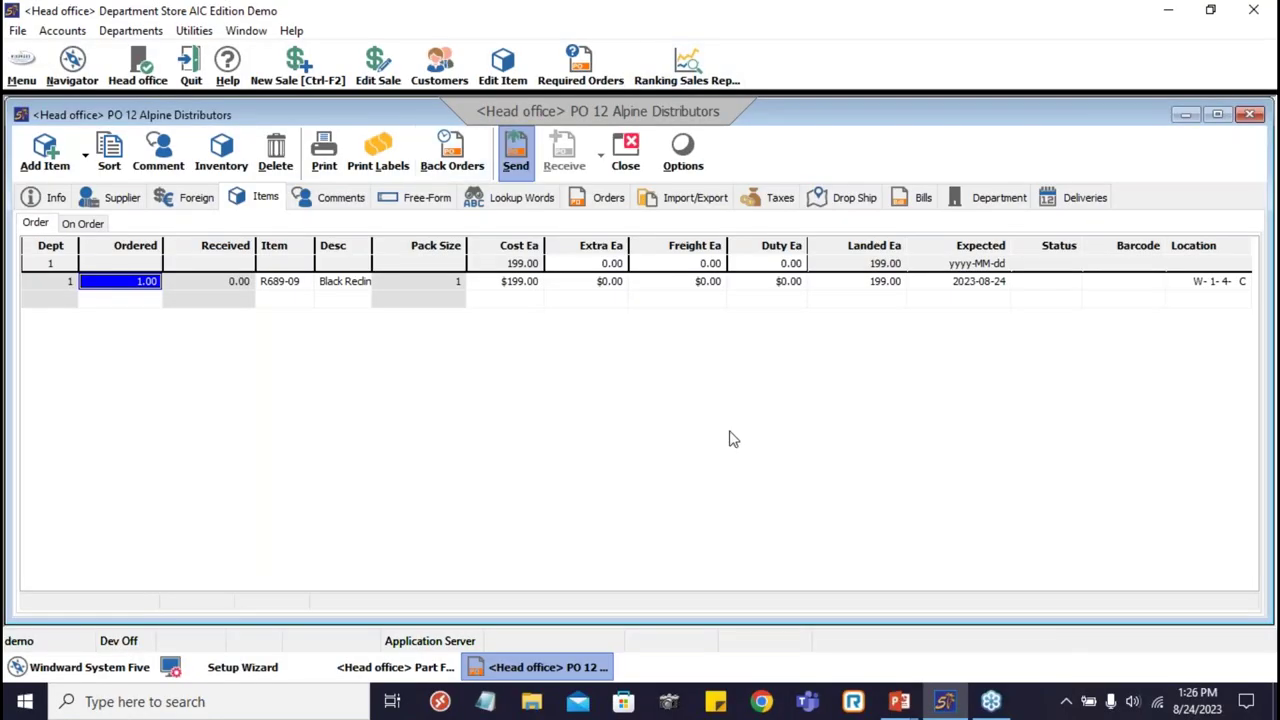
pyautogui.click(730, 438)
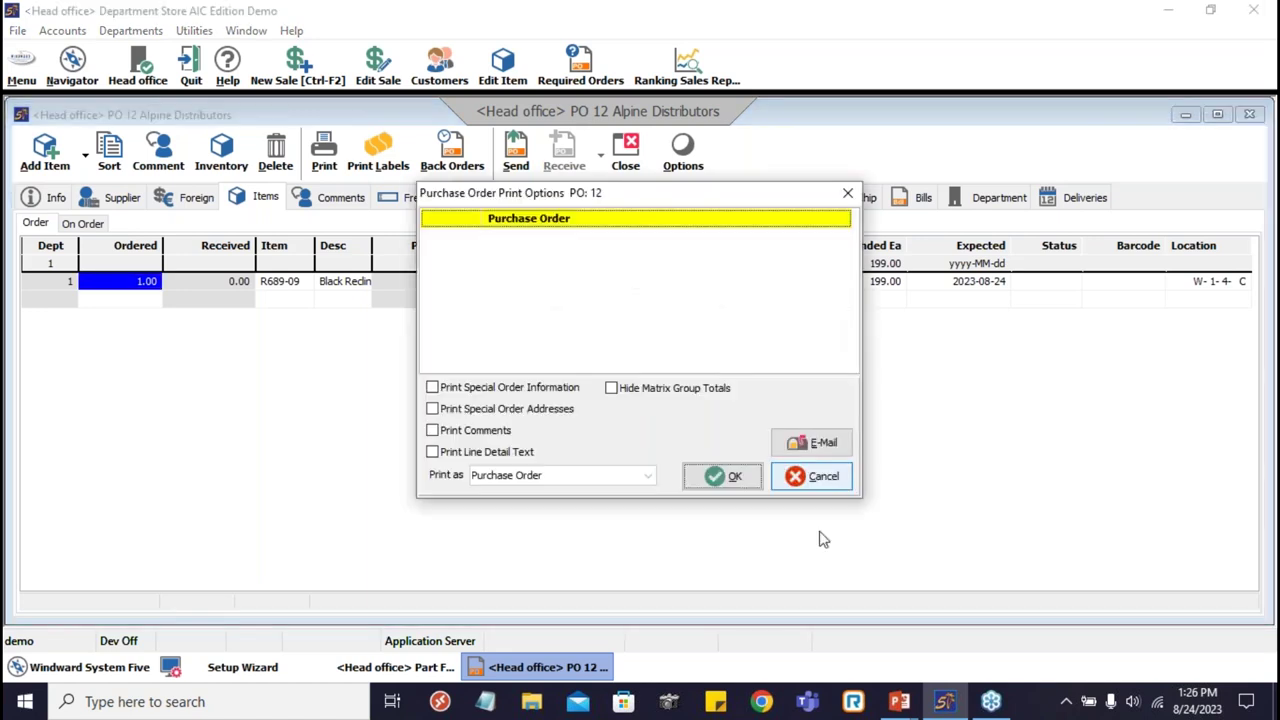
pyautogui.click(722, 476)
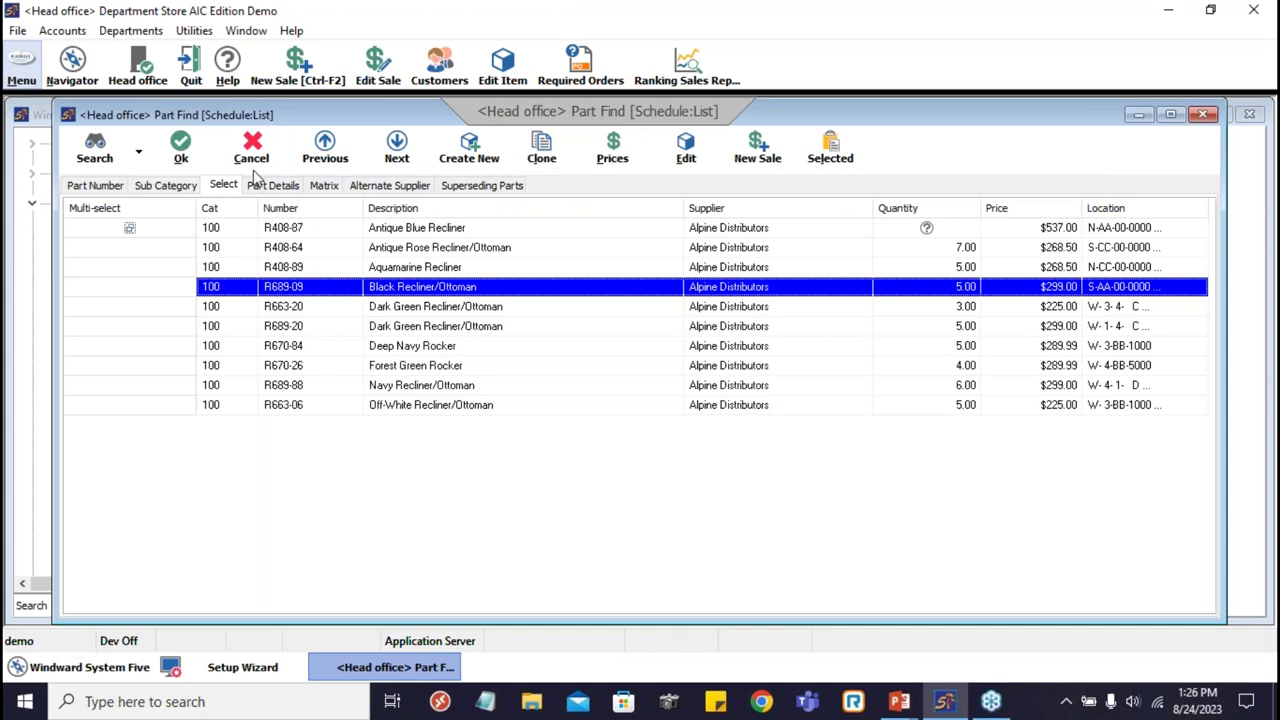
pyautogui.click(21, 70)
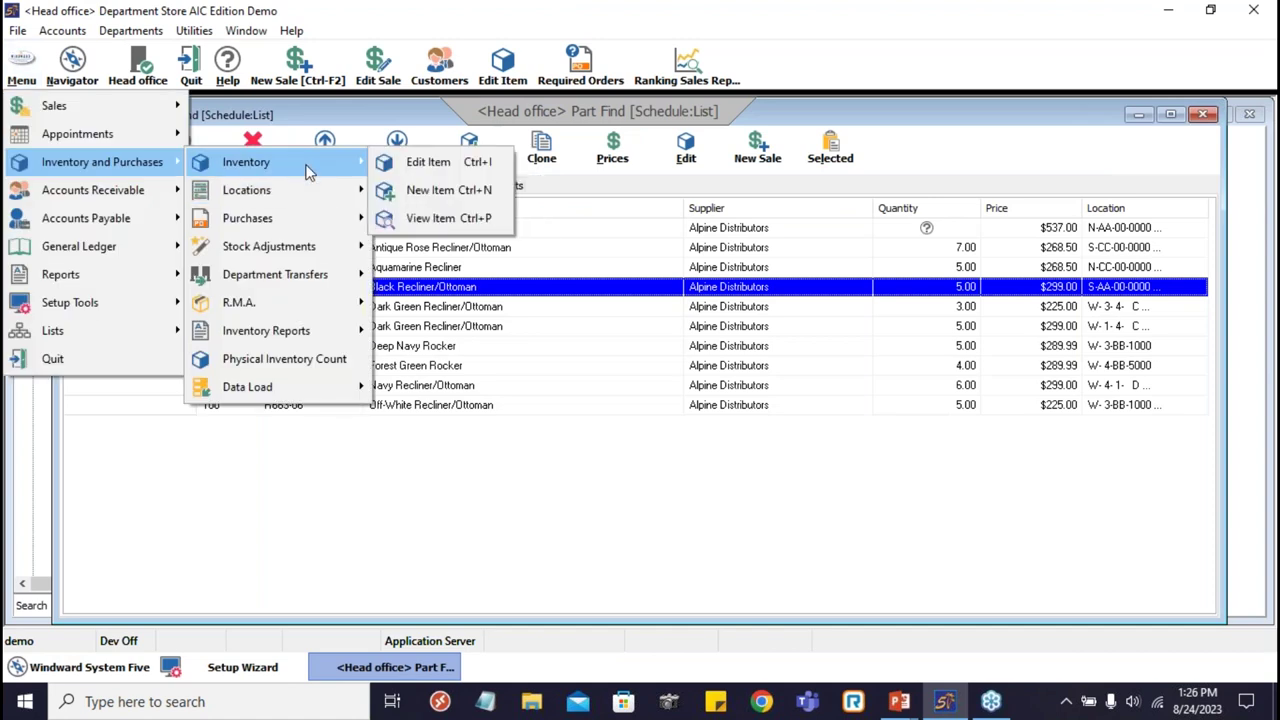
# - Open PO 12 in Edit PO/Receiving and enter 1 received
pyautogui.click(350, 219)
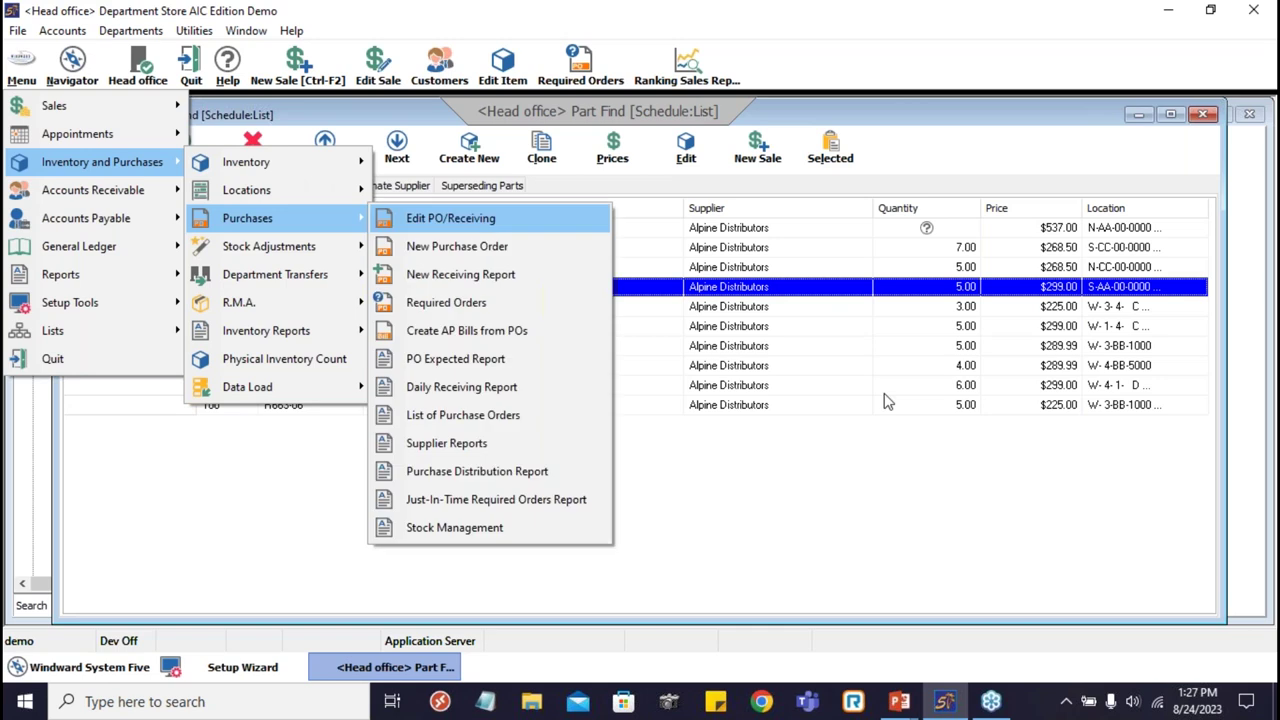
pyautogui.press('Return')
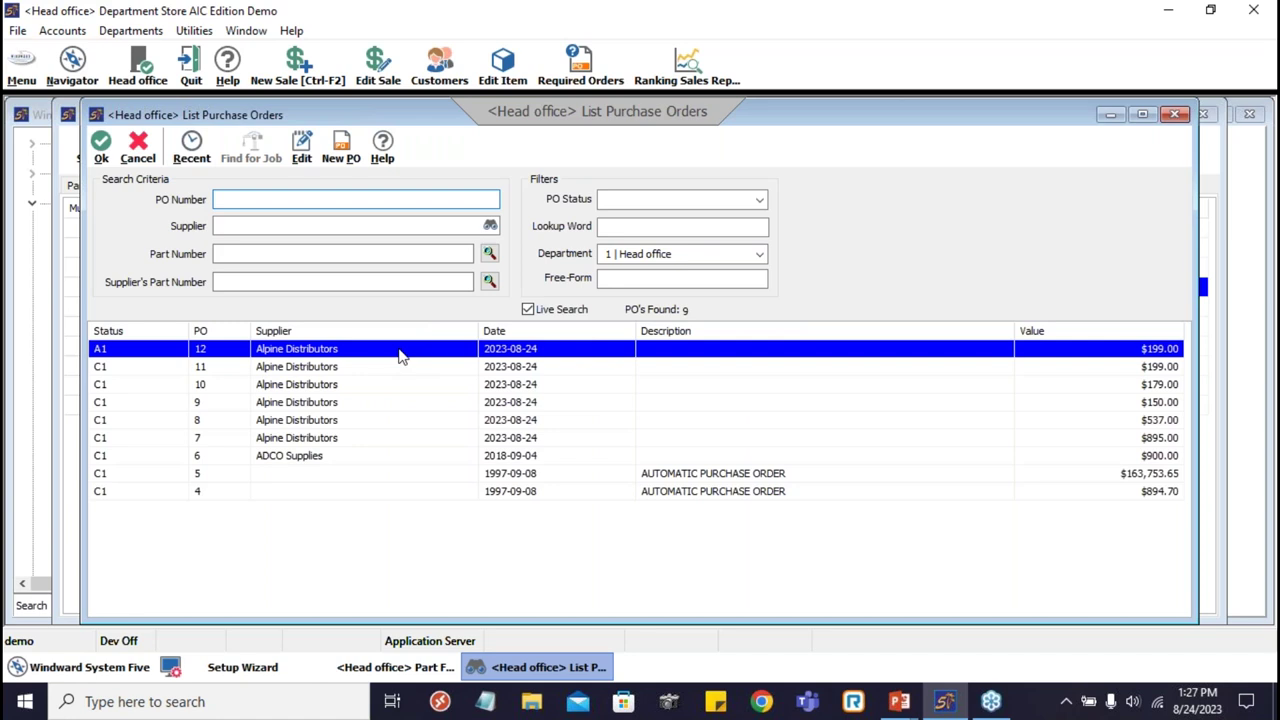
pyautogui.click(400, 357)
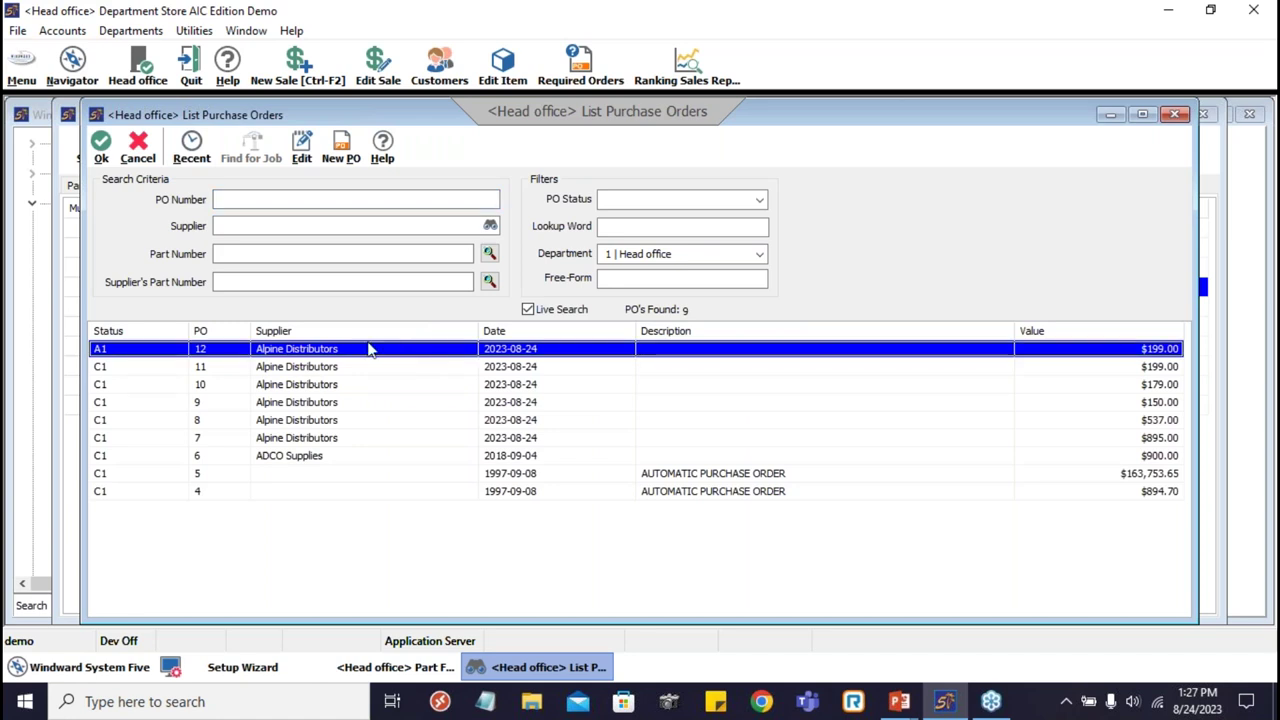
pyautogui.doubleClick(370, 348)
pyautogui.write('1')
pyautogui.click(1205, 283)
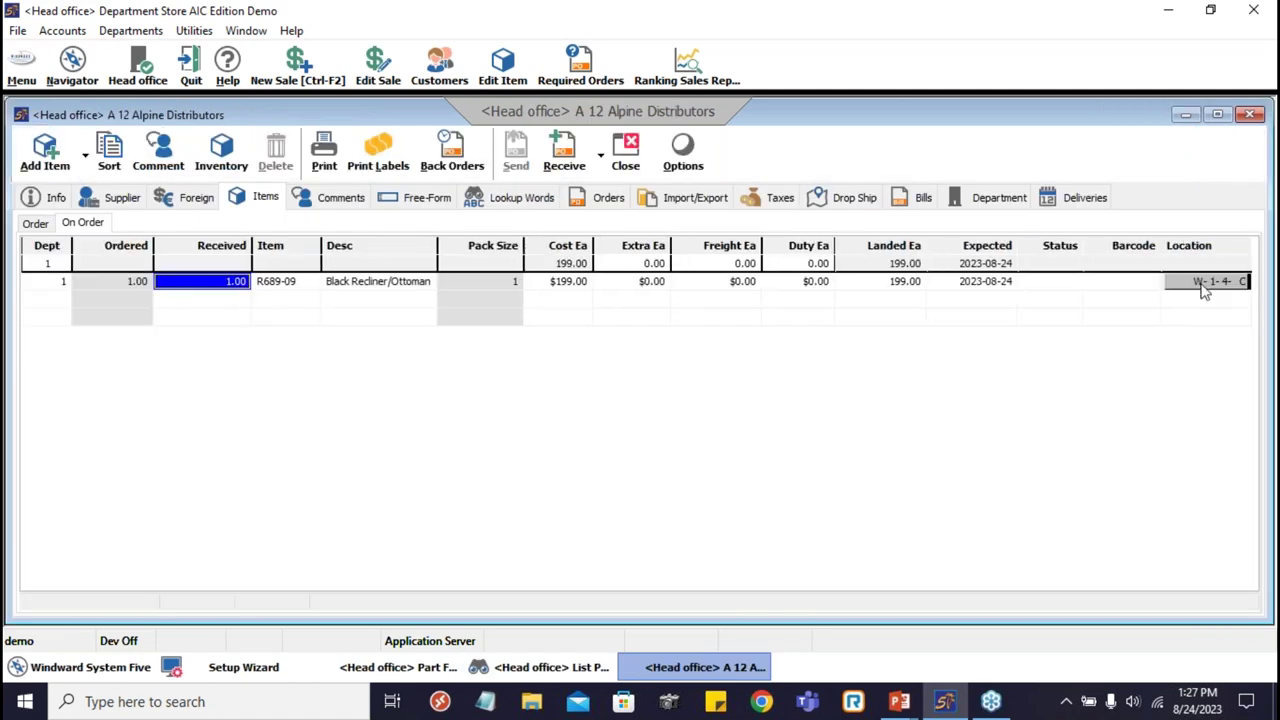
# - Accept the W-1-4-C put-away and receive the recliner dated 2023-08-24
pyautogui.click(652, 331)
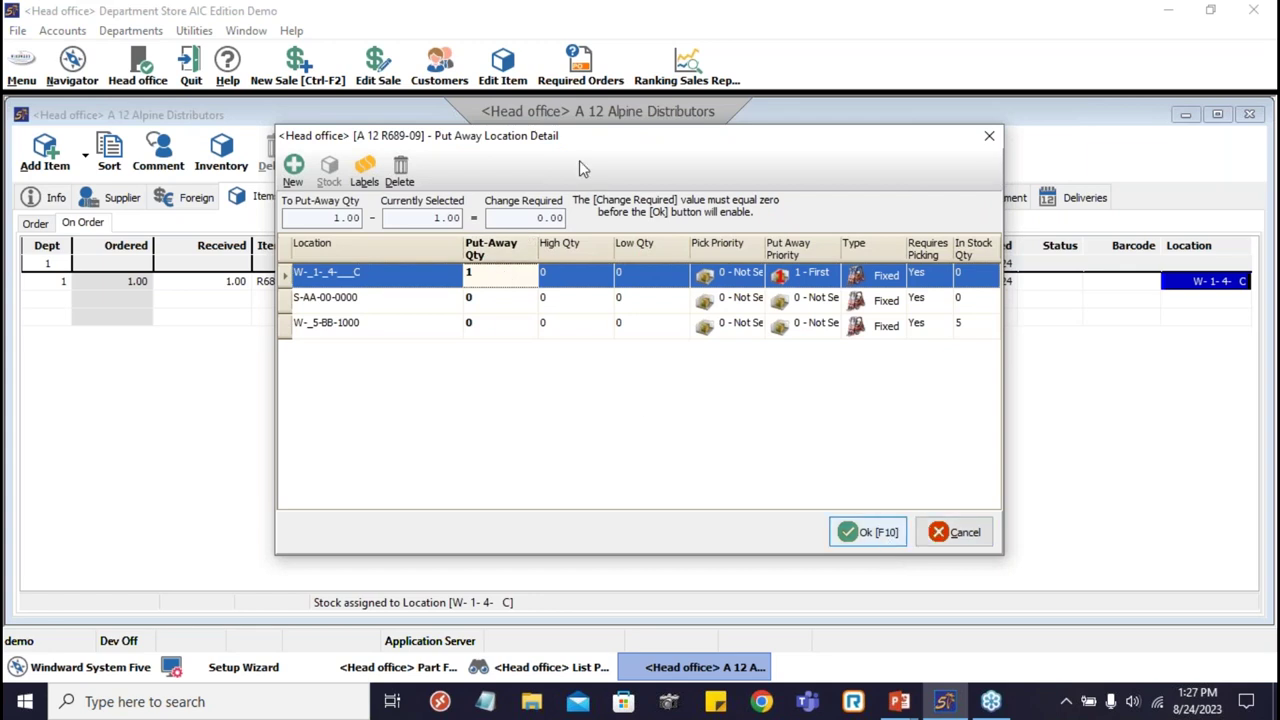
pyautogui.press('F10')
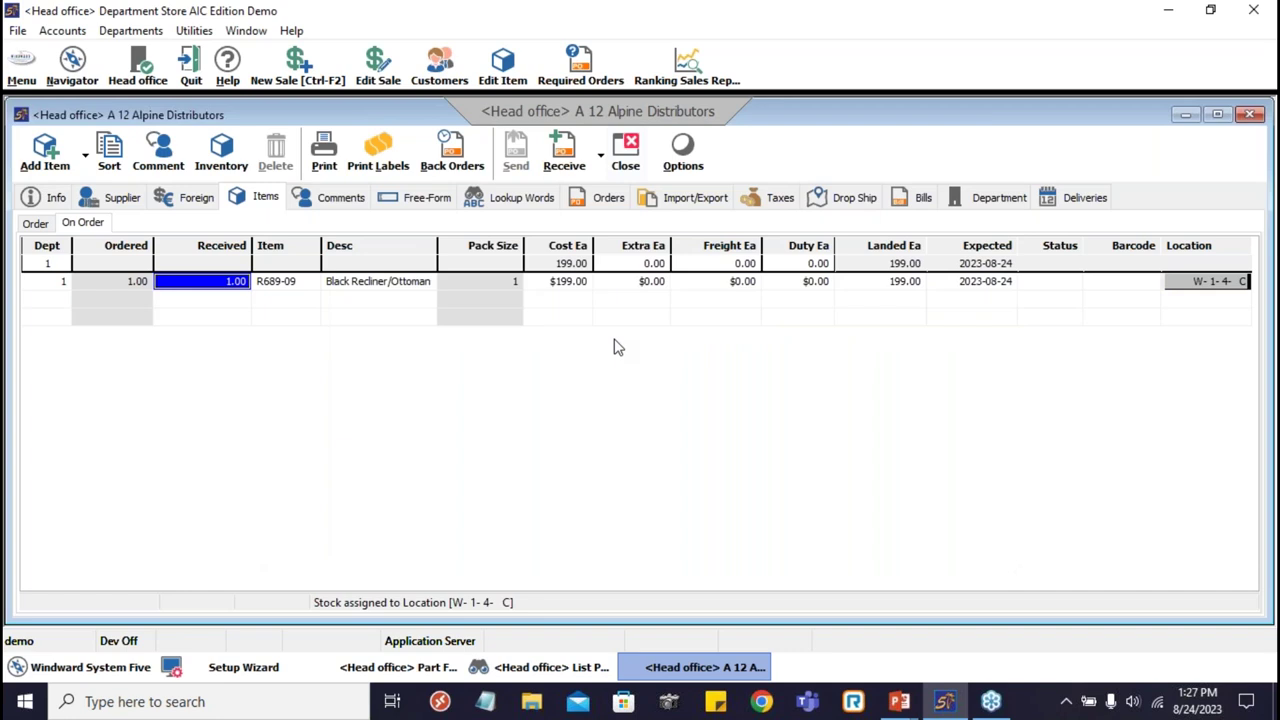
pyautogui.press('F10')
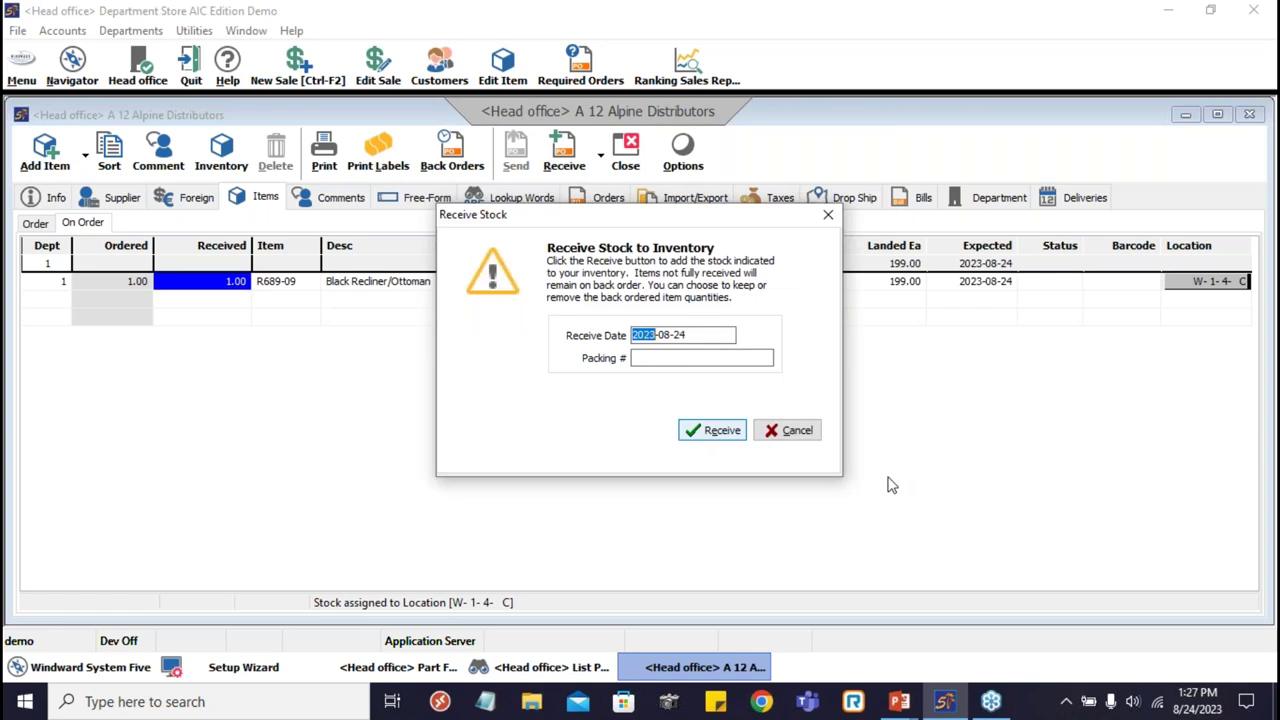
pyautogui.press('Return')
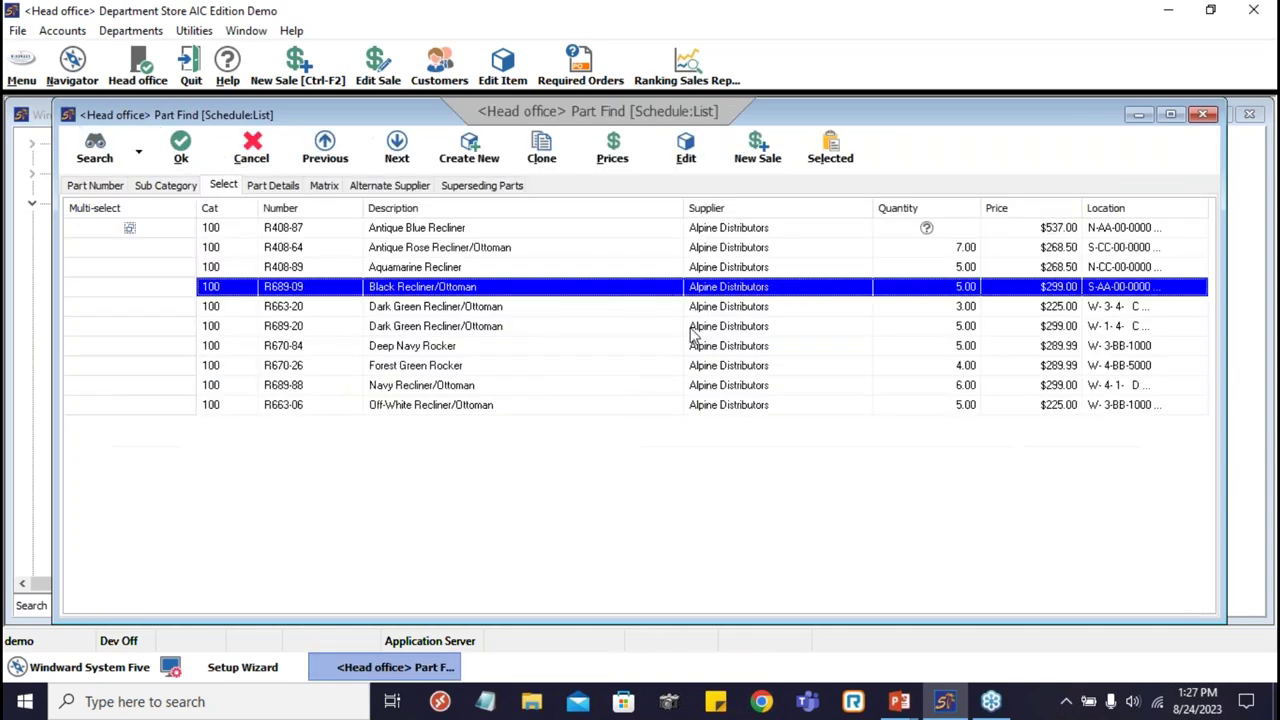
# - Close the part list and advance the slide show to slide 7, 'What do I need to use AIC?'
pyautogui.press('Escape')
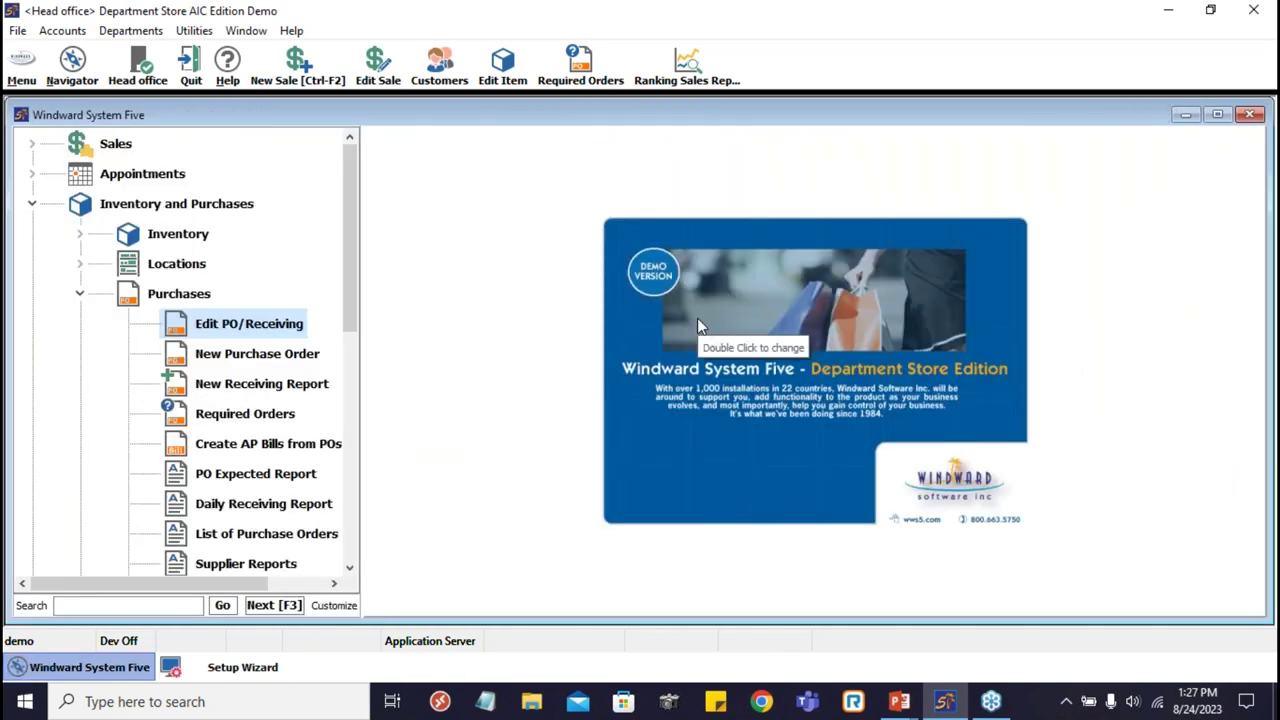
pyautogui.hotkey('alt', 'Tab')
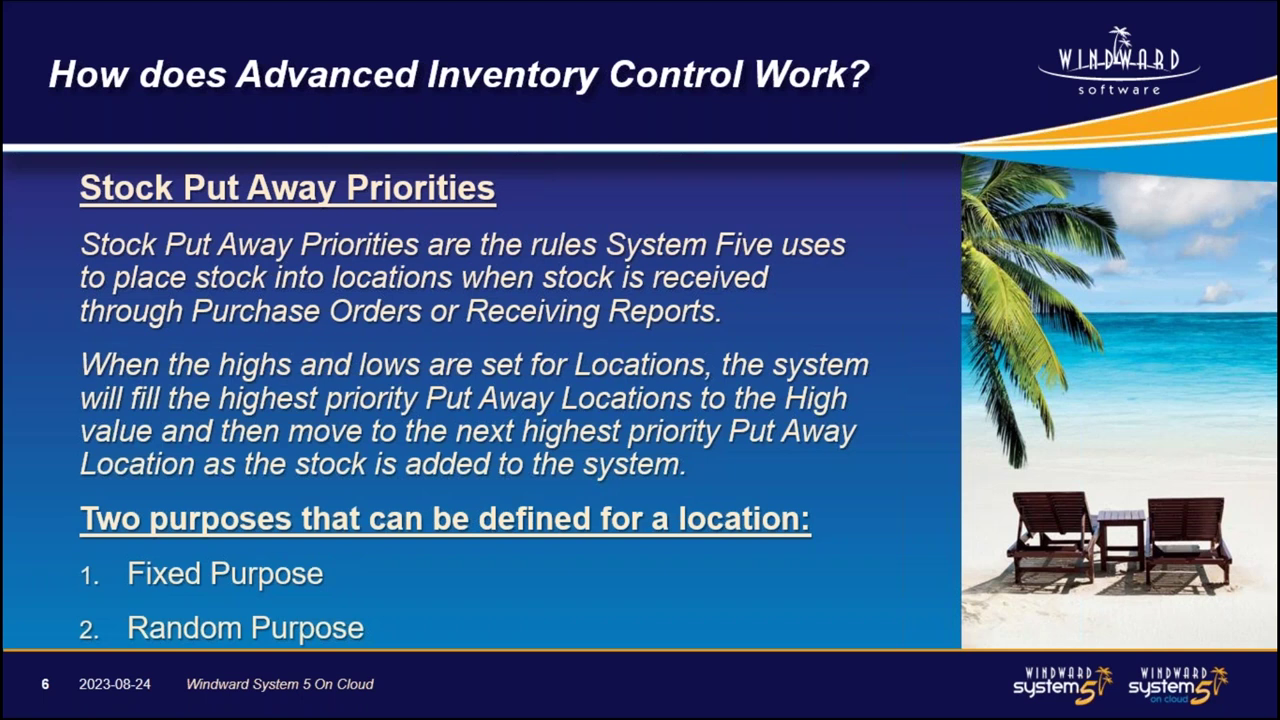
pyautogui.press('Right')
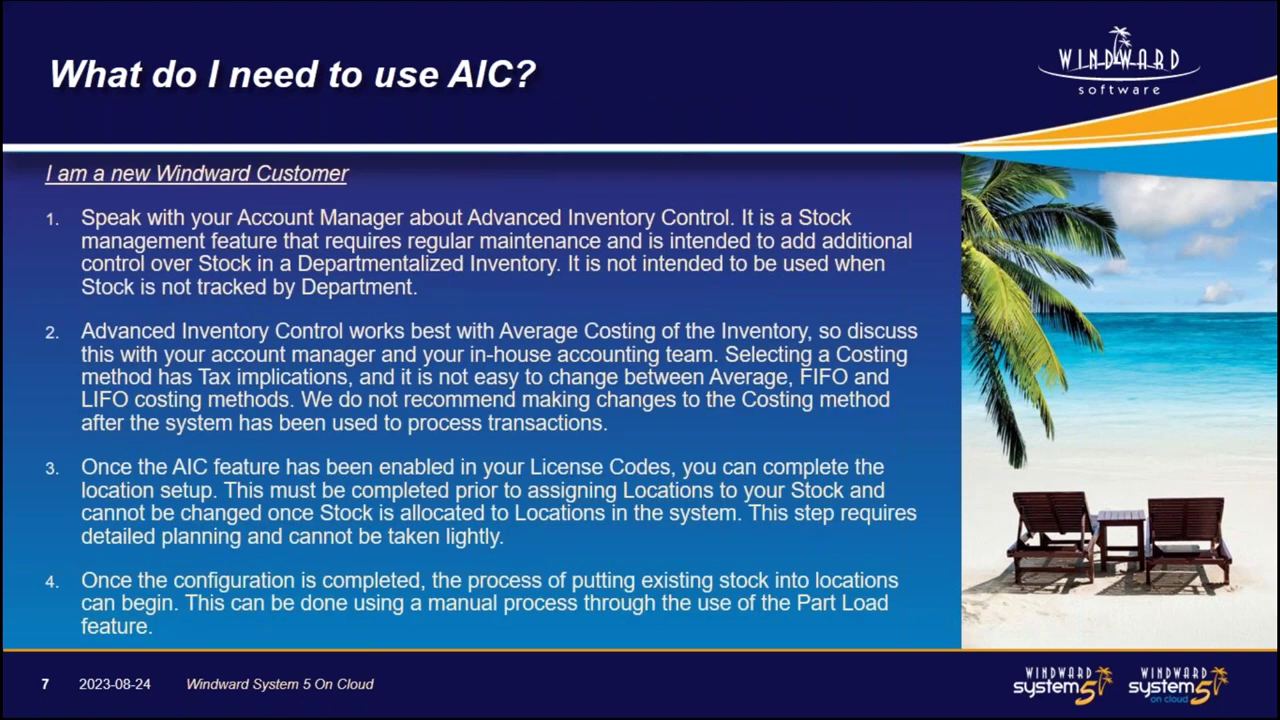